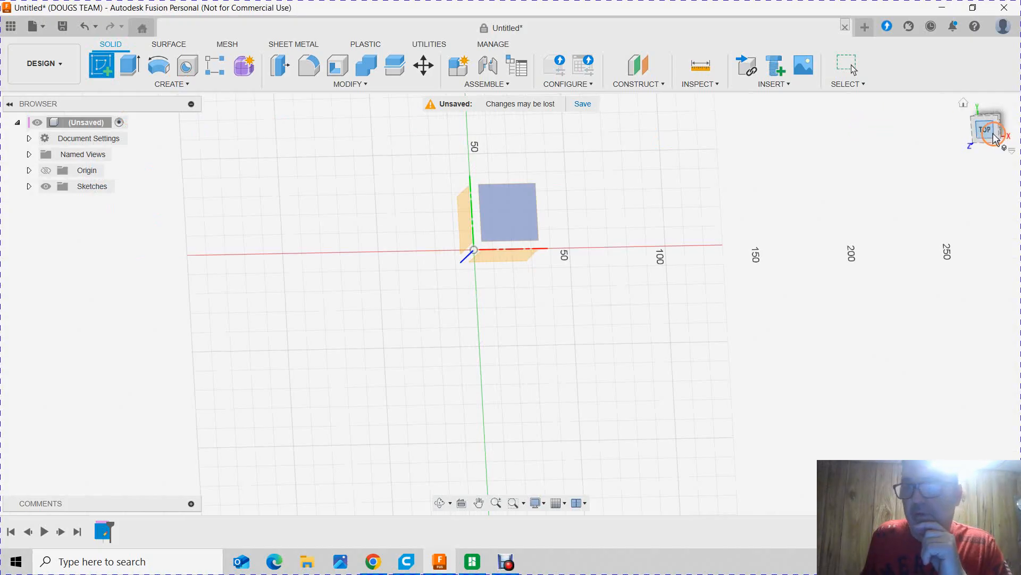
# Start a sketch on the top plane and draw a rectangular sketch text frame around the origin
pyautogui.click(985, 129)
pyautogui.click(541, 223)
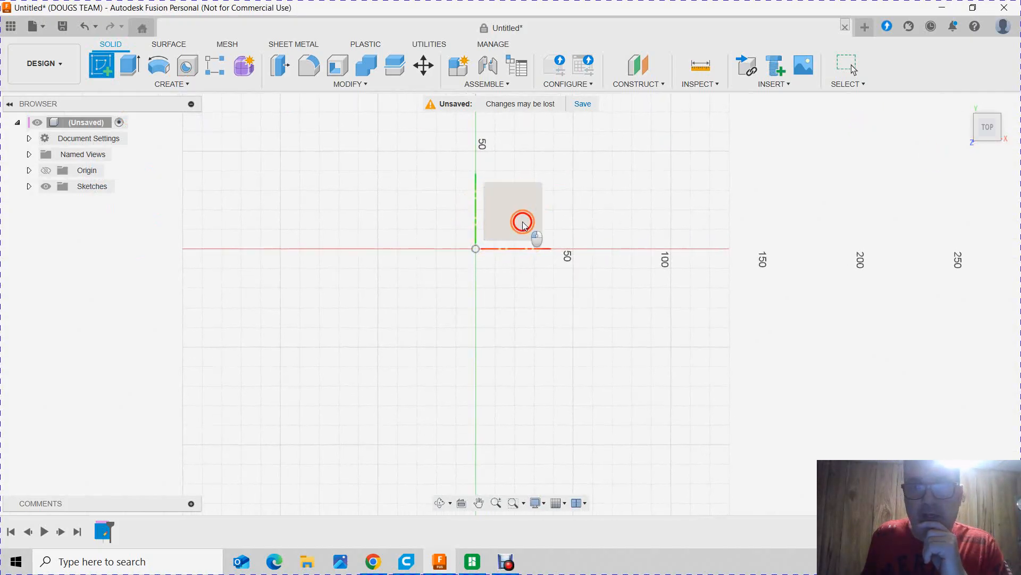
pyautogui.click(321, 85)
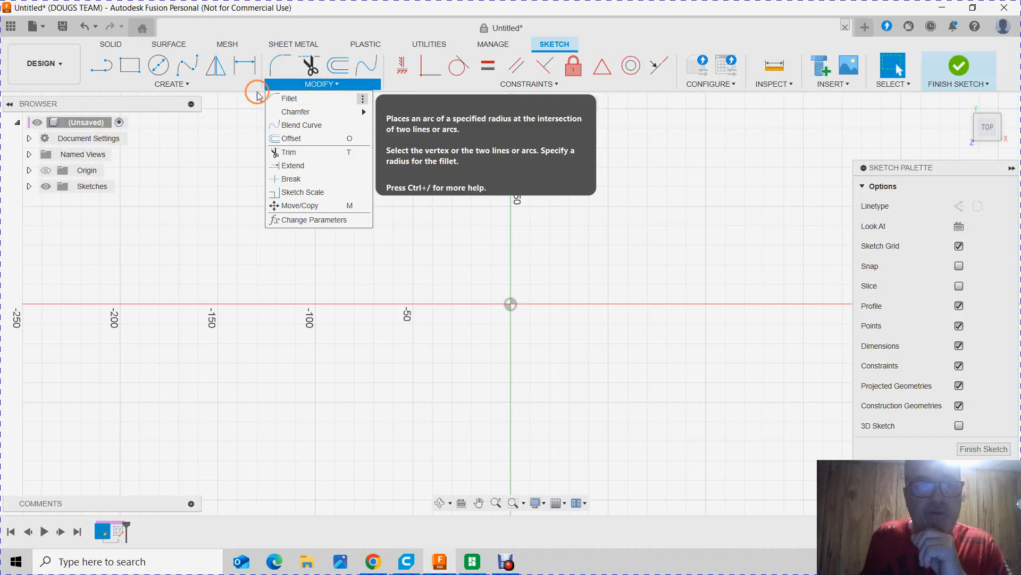
pyautogui.click(198, 84)
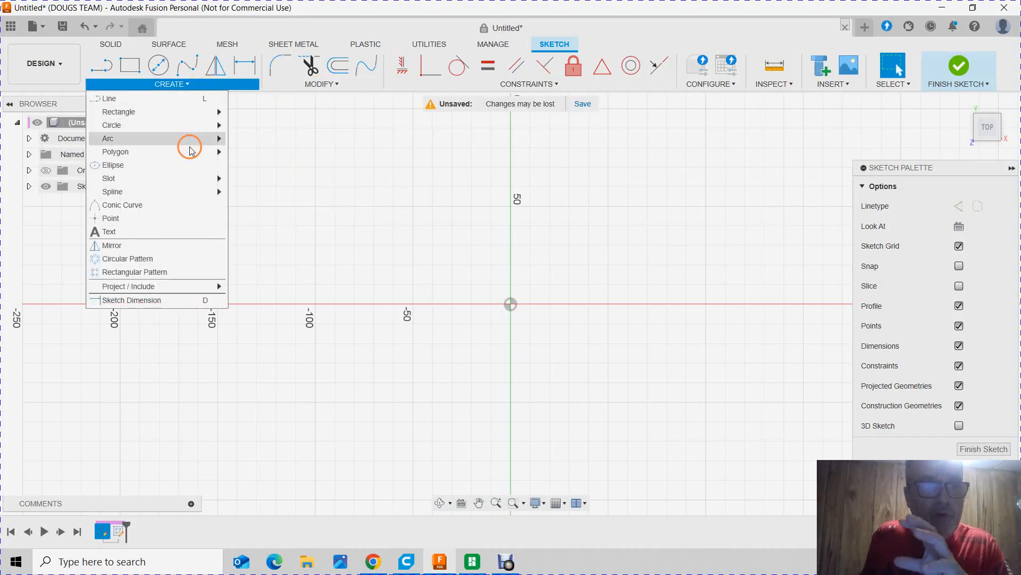
pyautogui.click(184, 231)
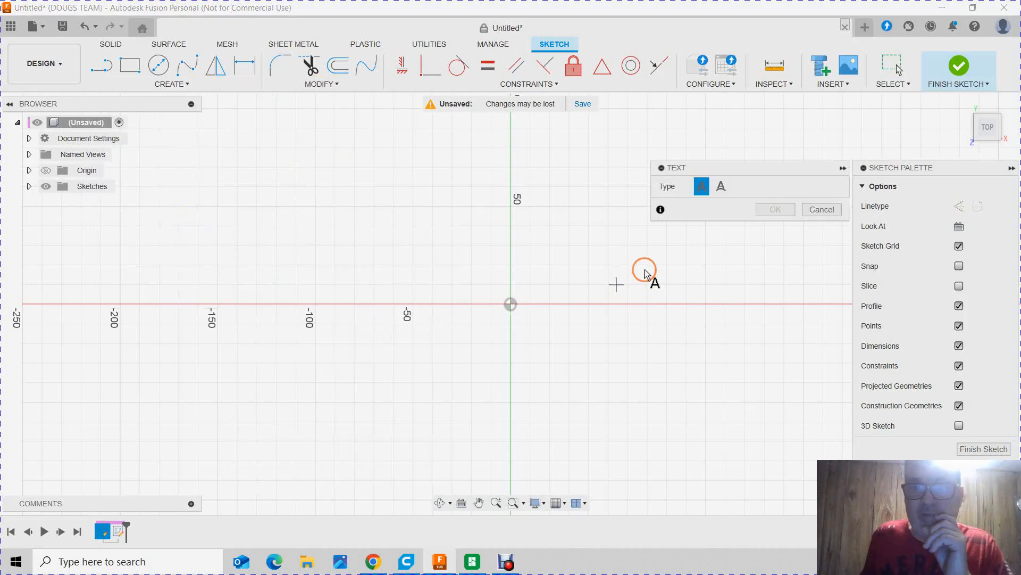
pyautogui.click(379, 251)
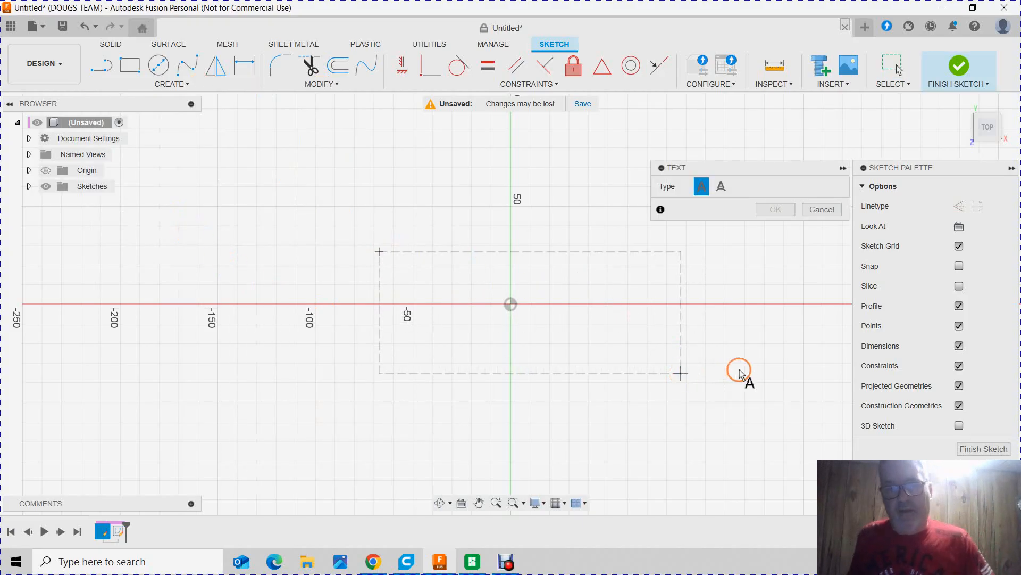
pyautogui.click(691, 379)
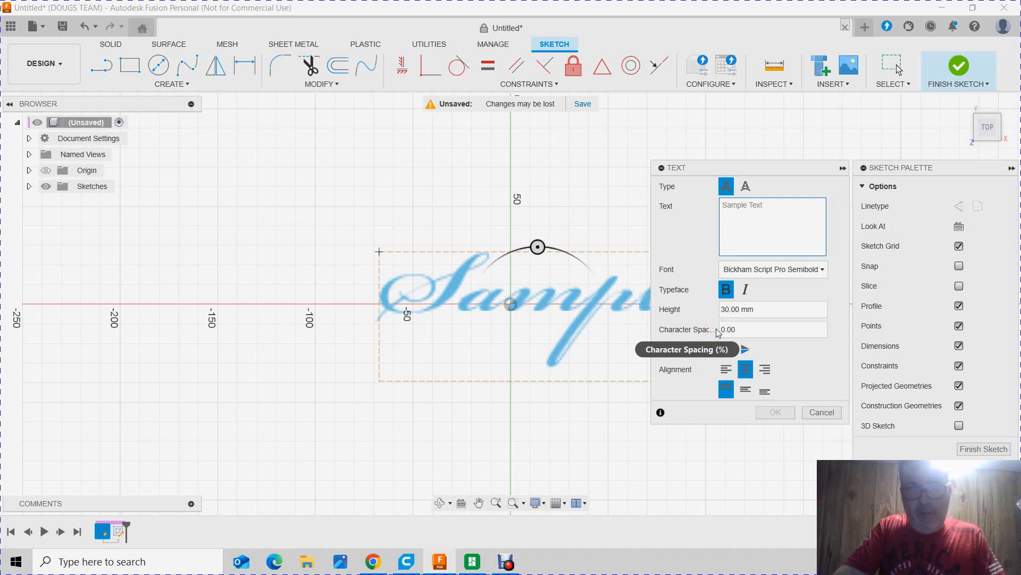
# Enter the person's first name, with a capital initial, as the sketch text
pyautogui.write('e')
pyautogui.press('BackSpace')
pyautogui.write('Eve')
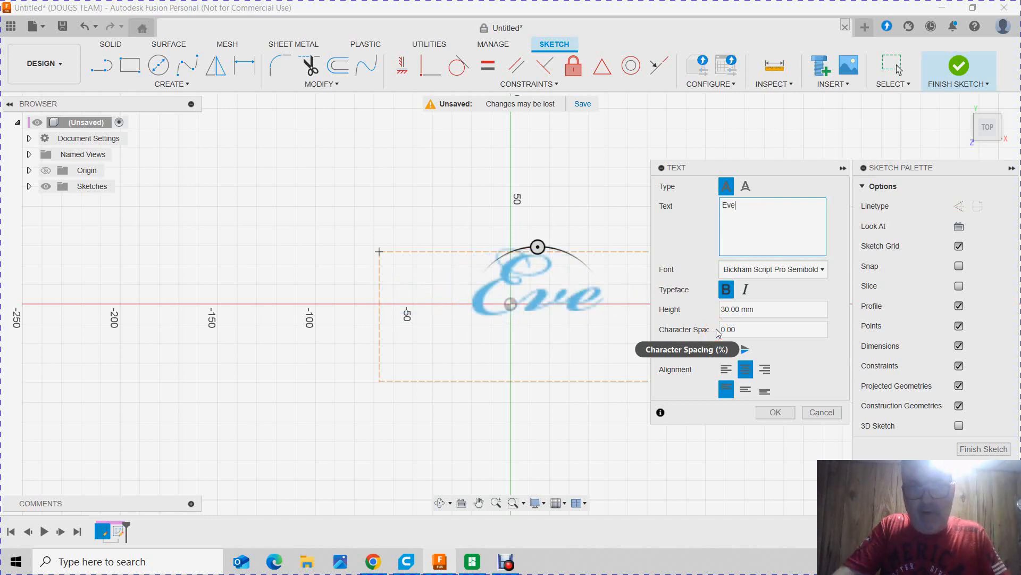
pyautogui.write('lyn')
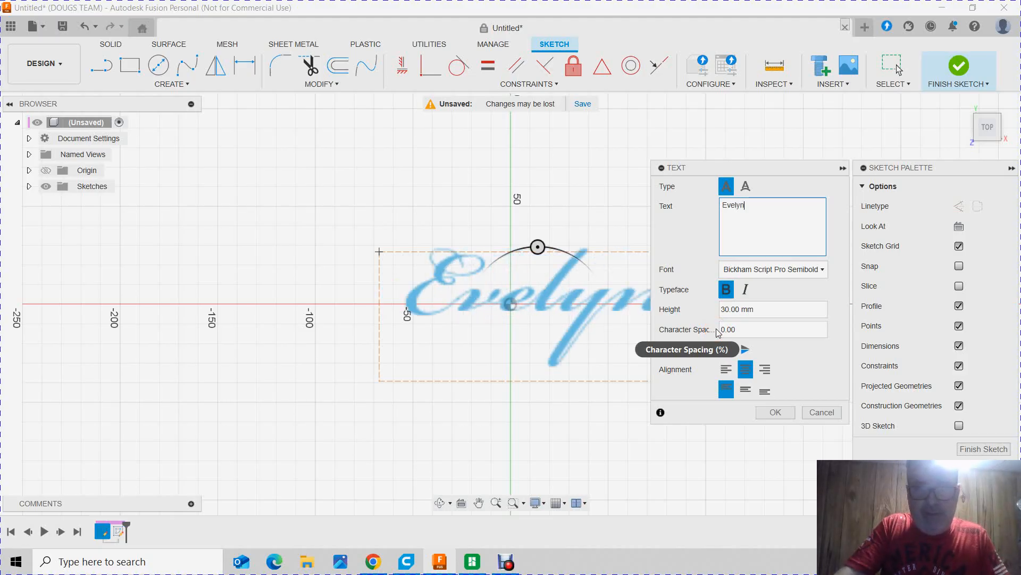
# Set the sketch text's font to Bell Gothic Std Black and finish creating the text
pyautogui.click(839, 300)
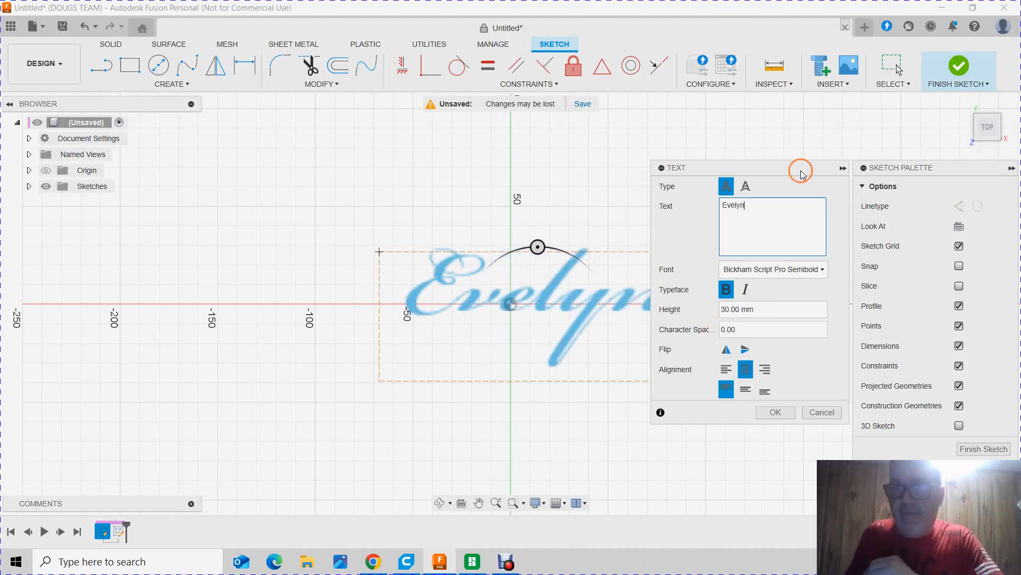
pyautogui.moveTo(791, 174)
pyautogui.mouseDown()
pyautogui.moveTo(830, 170)
pyautogui.moveTo(825, 151)
pyautogui.mouseUp()
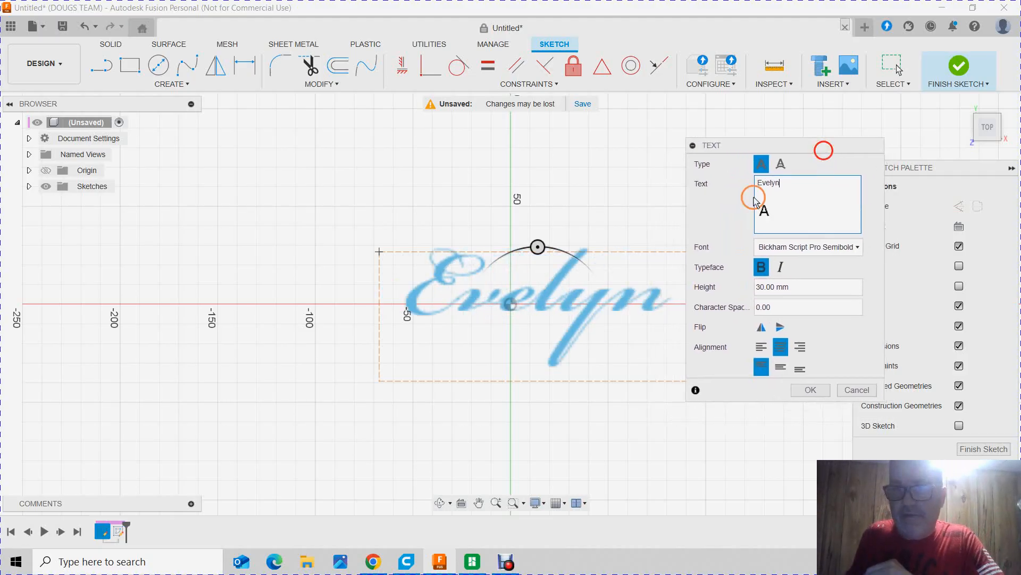
pyautogui.scroll(1, 315, 323)
pyautogui.scroll(-3, 474, 326)
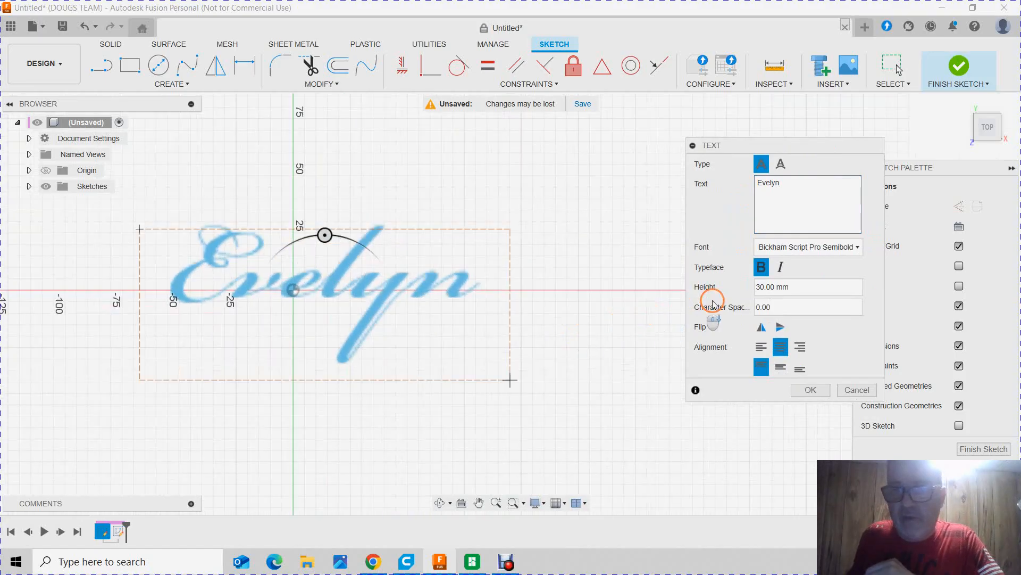
pyautogui.click(793, 247)
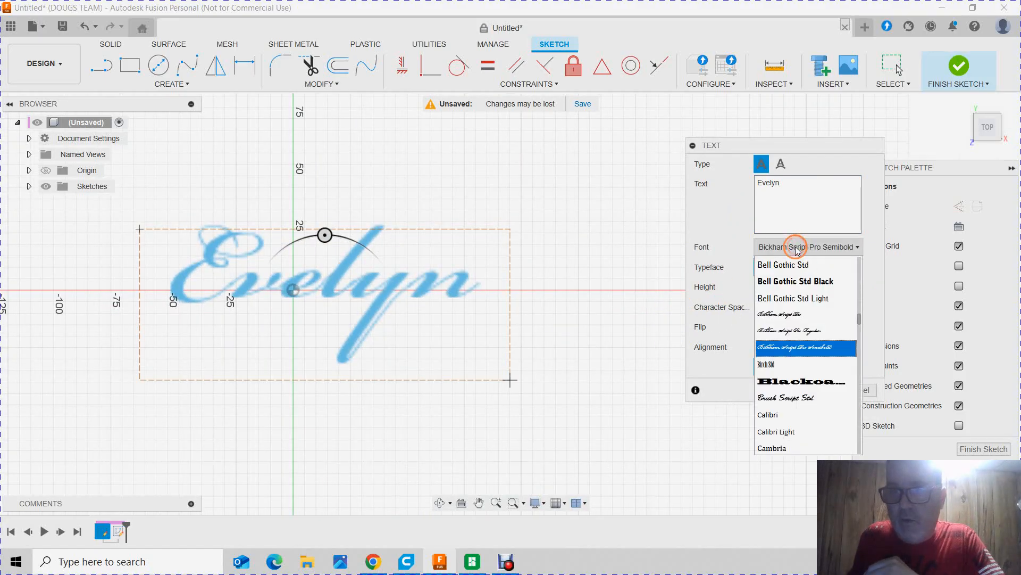
pyautogui.click(789, 278)
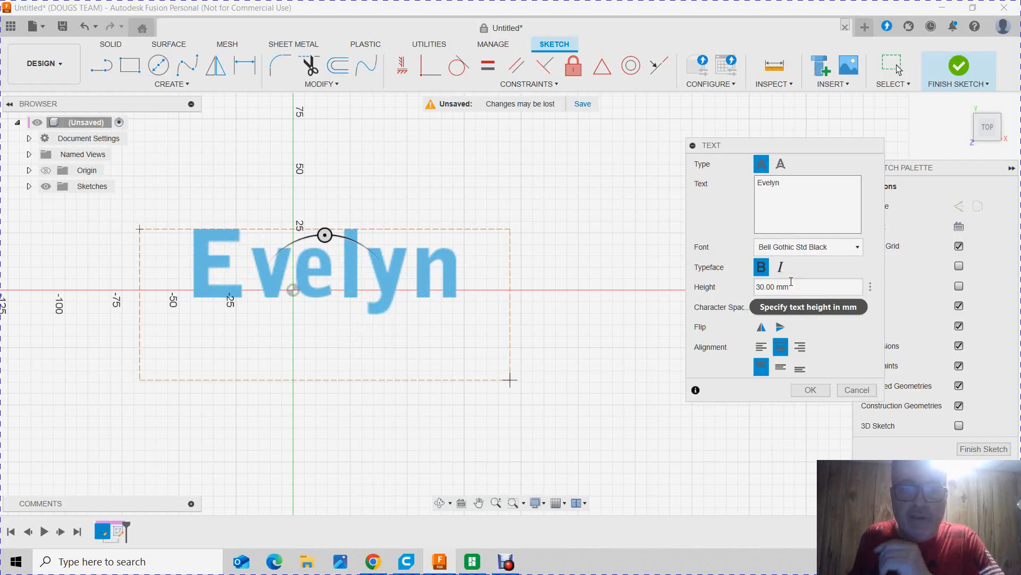
pyautogui.click(811, 391)
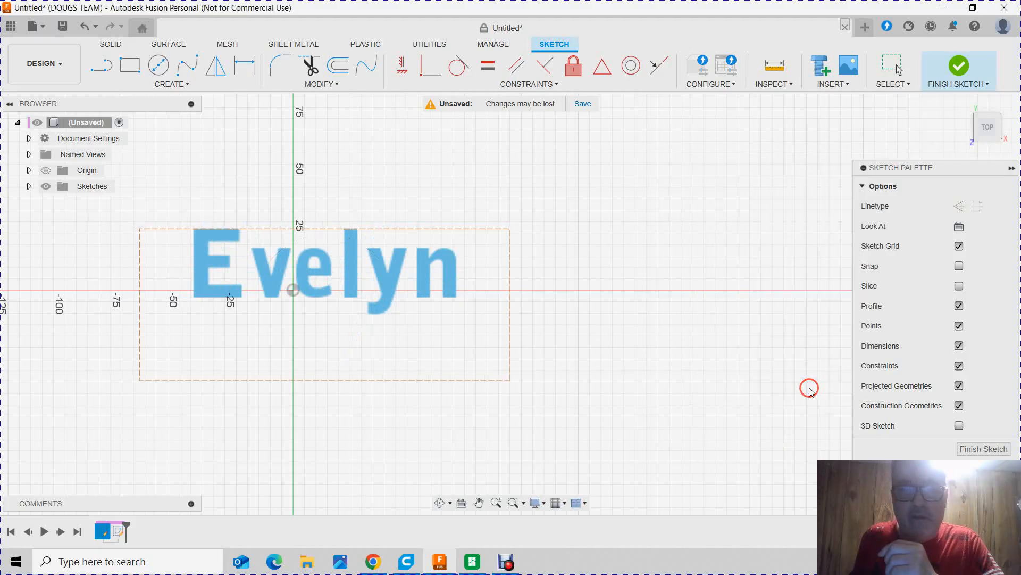
pyautogui.click(394, 277)
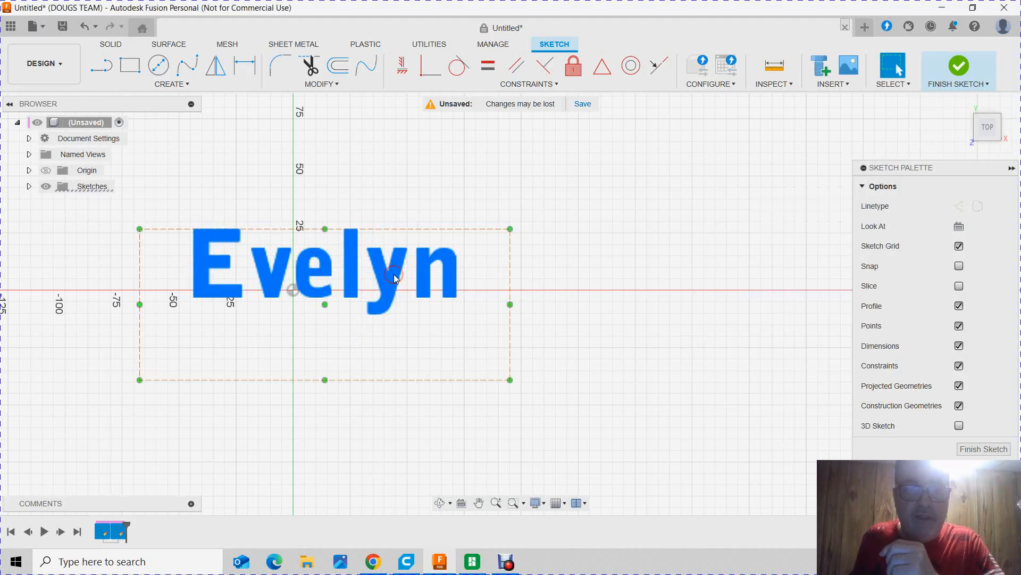
pyautogui.rightClick(393, 274)
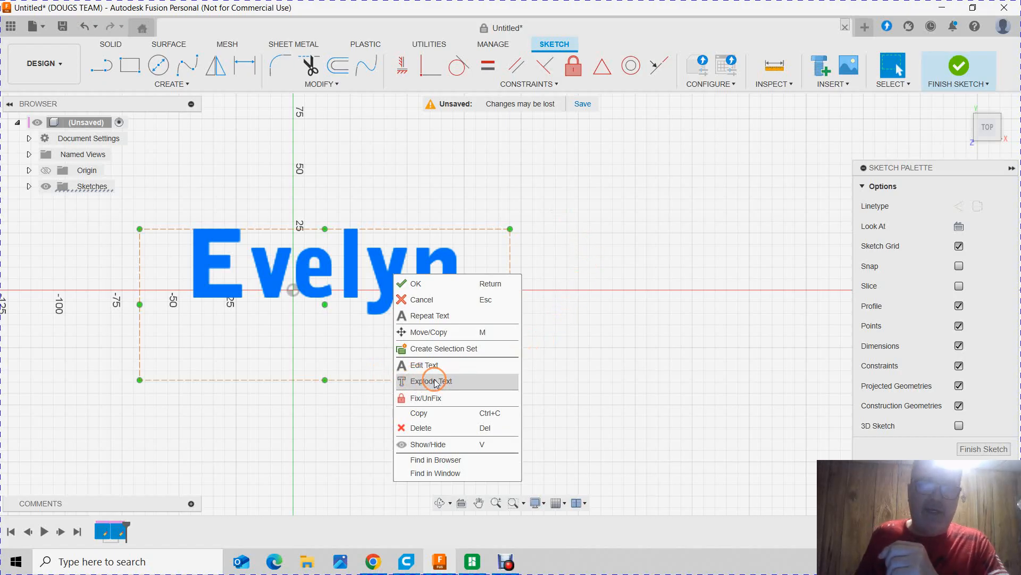
pyautogui.click(570, 196)
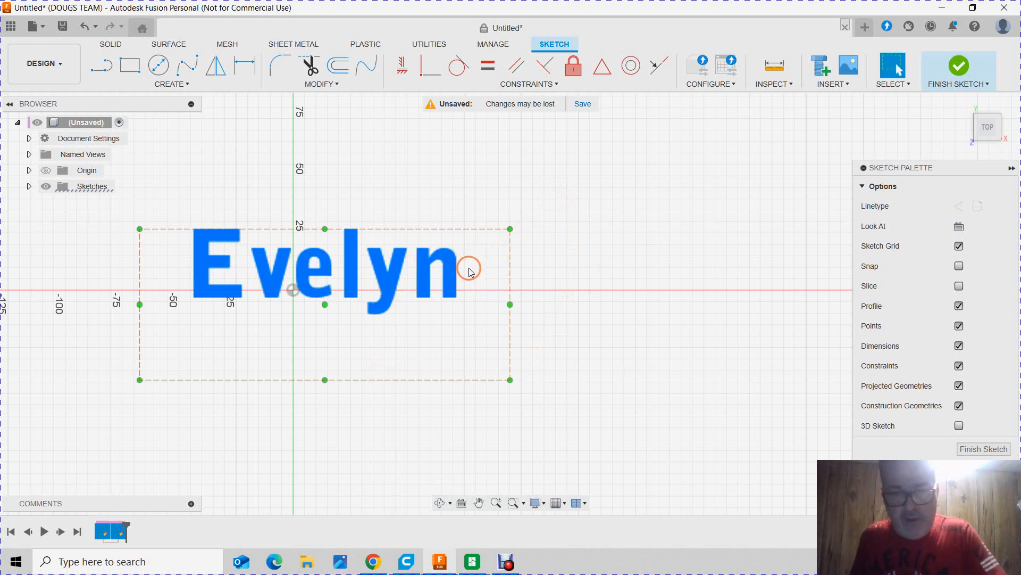
# Try to offset the outlines of the text's letters using chain selection
pyautogui.press('o')
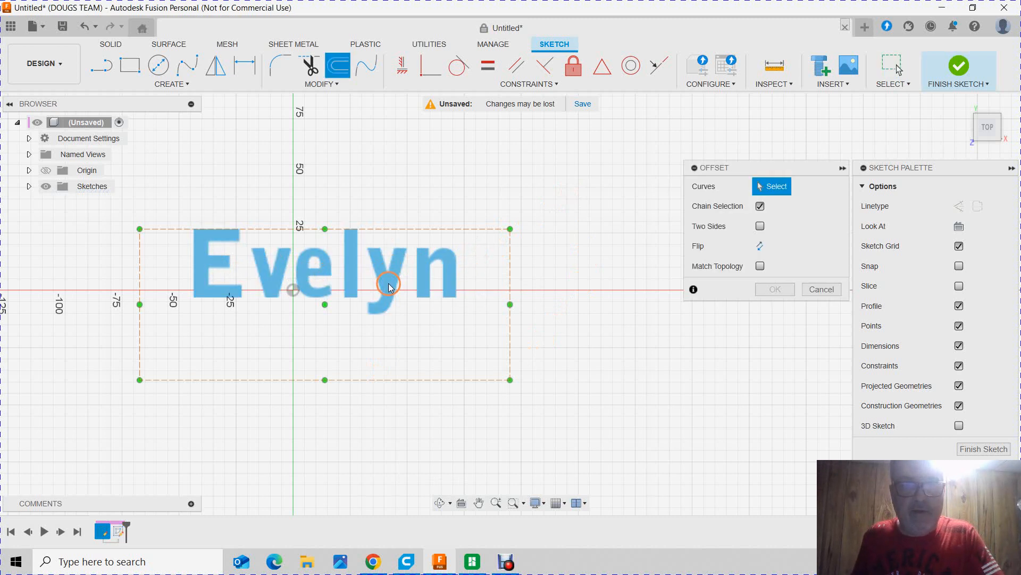
pyautogui.click(438, 272)
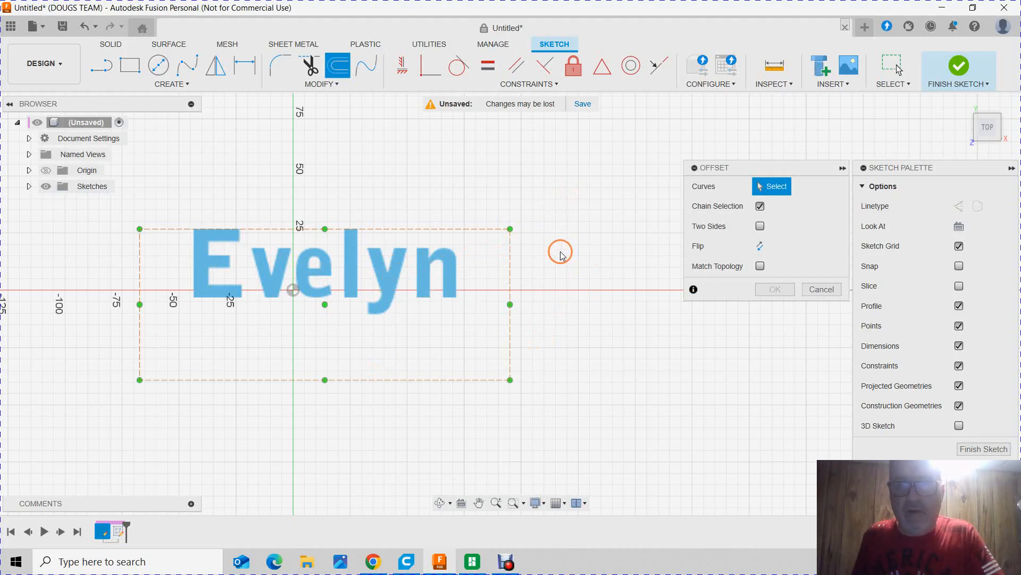
pyautogui.click(778, 186)
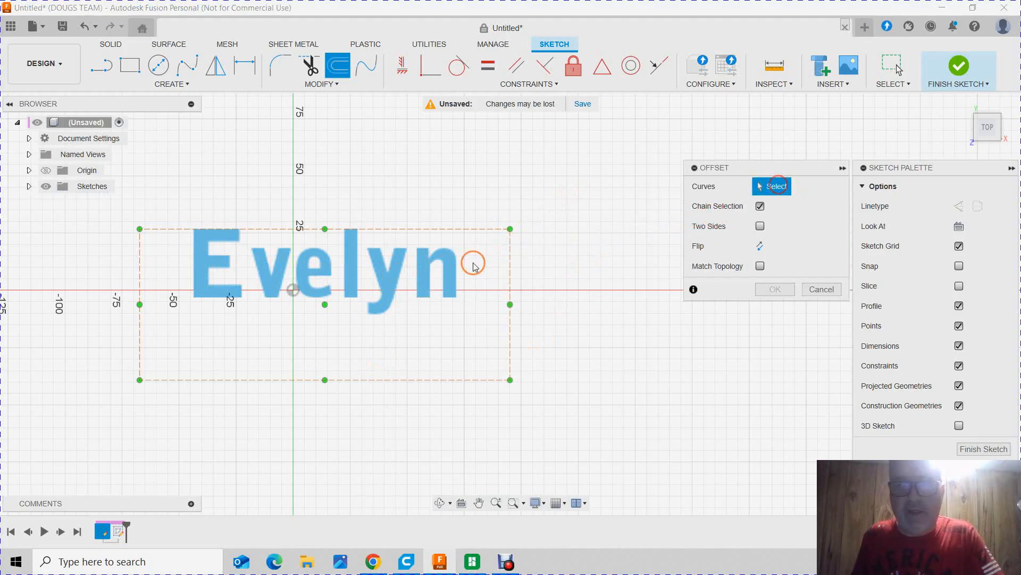
pyautogui.click(423, 266)
pyautogui.click(367, 266)
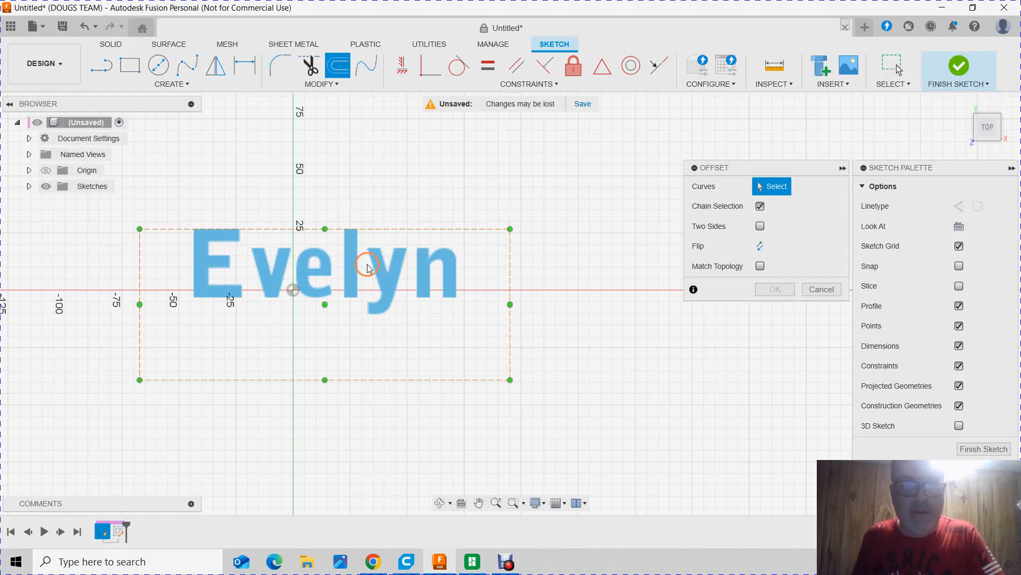
pyautogui.click(634, 291)
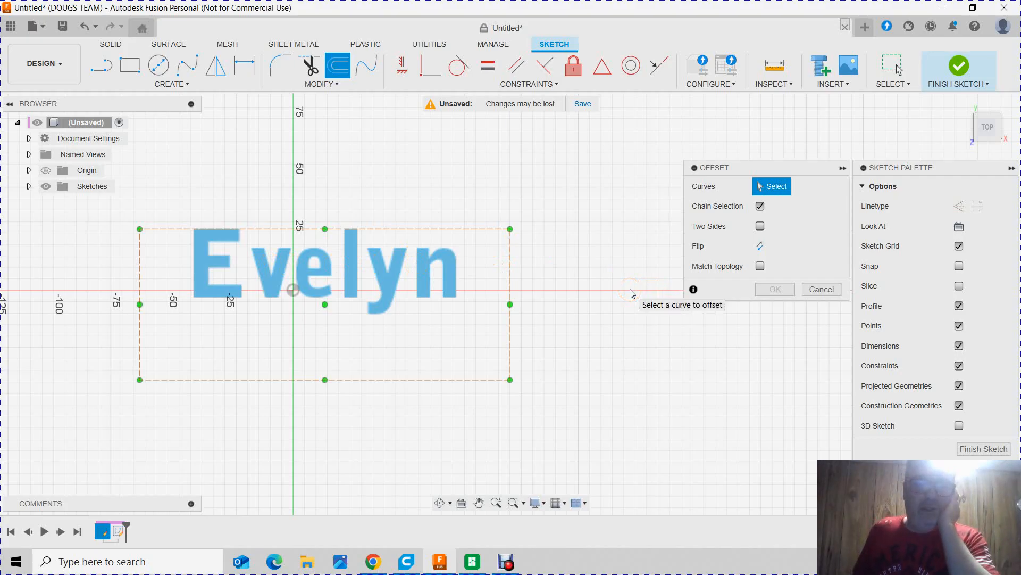
pyautogui.click(819, 290)
# Try to explode the sketch text into separate curves
pyautogui.click(448, 302)
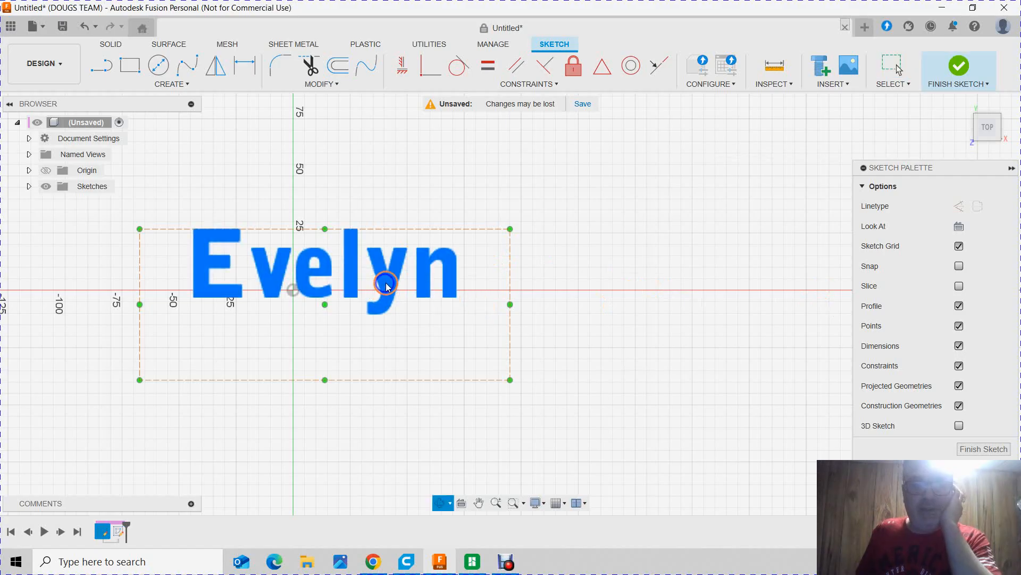
pyautogui.rightClick(384, 284)
pyautogui.click(428, 390)
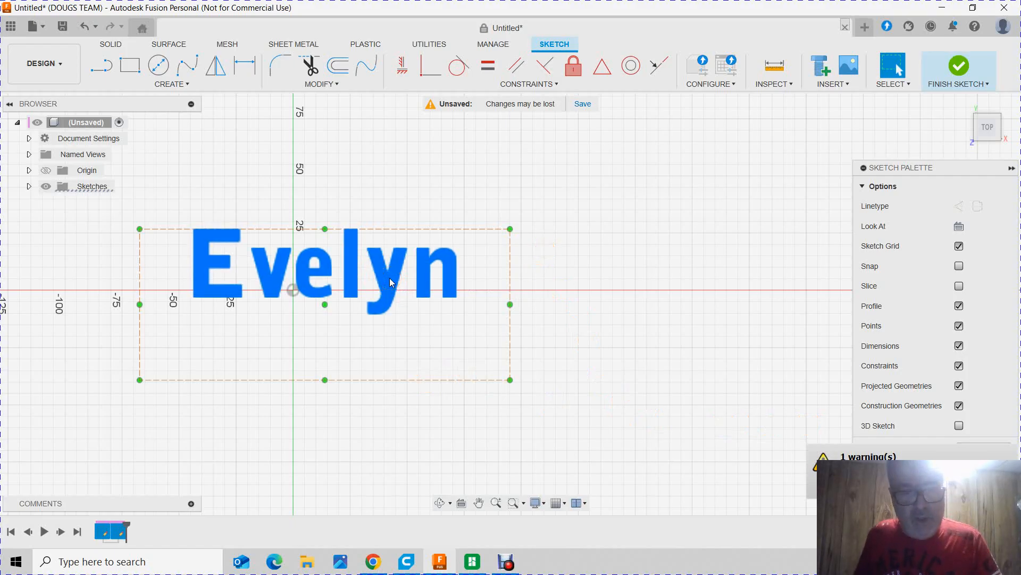
# Try to offset the letter outlines with the Two Sides option enabled
pyautogui.click(326, 87)
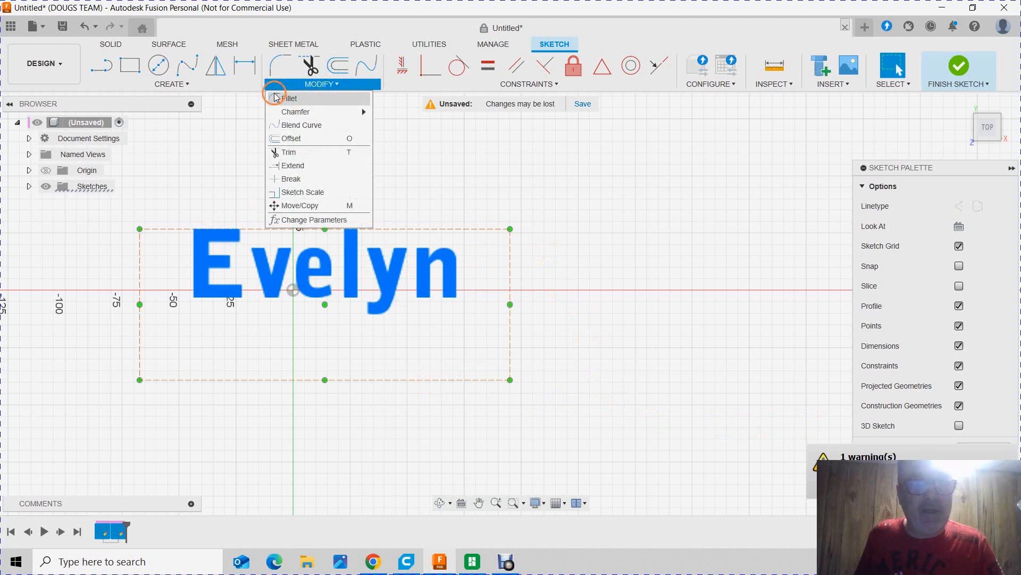
pyautogui.click(211, 85)
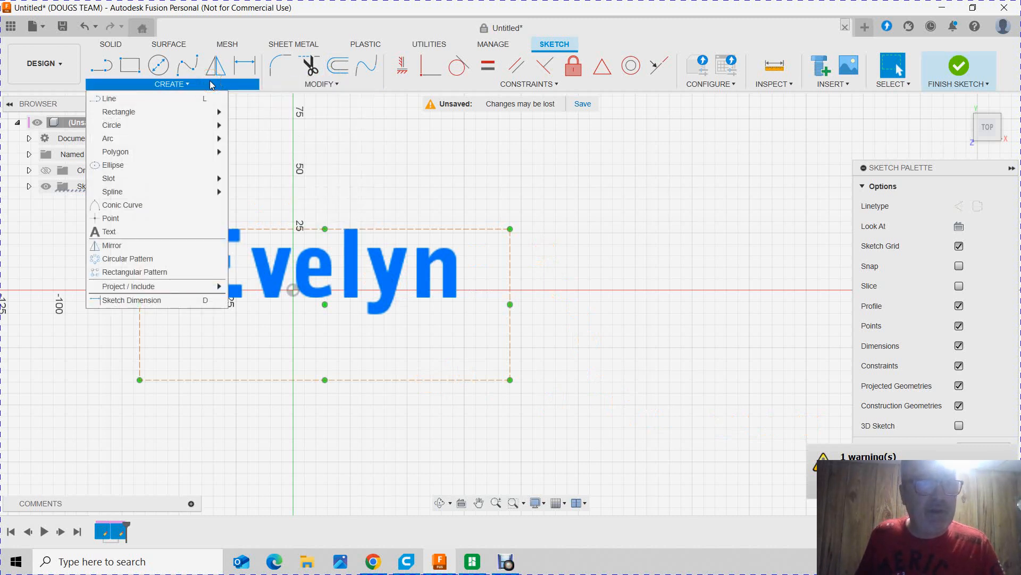
pyautogui.click(322, 85)
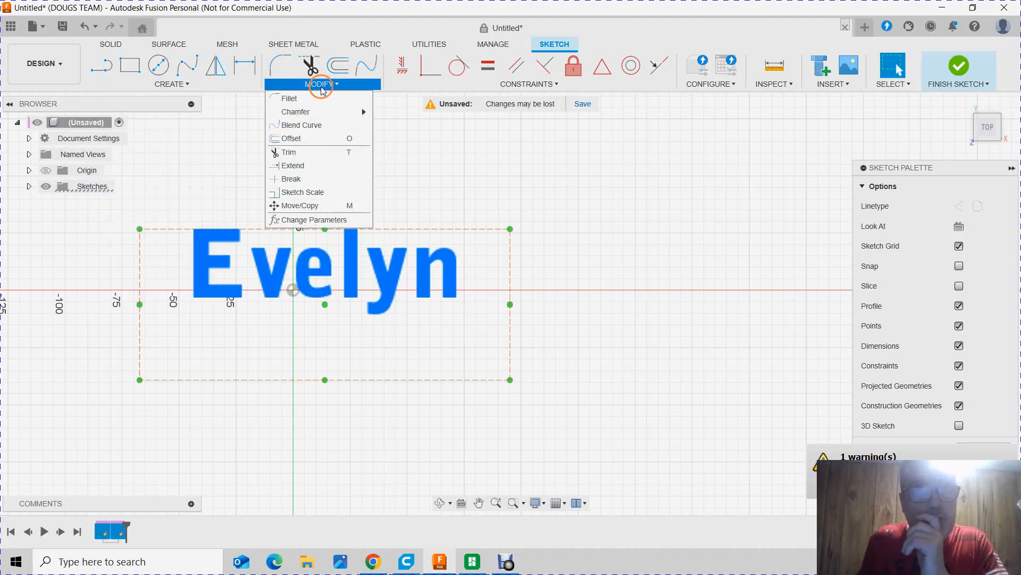
pyautogui.click(347, 85)
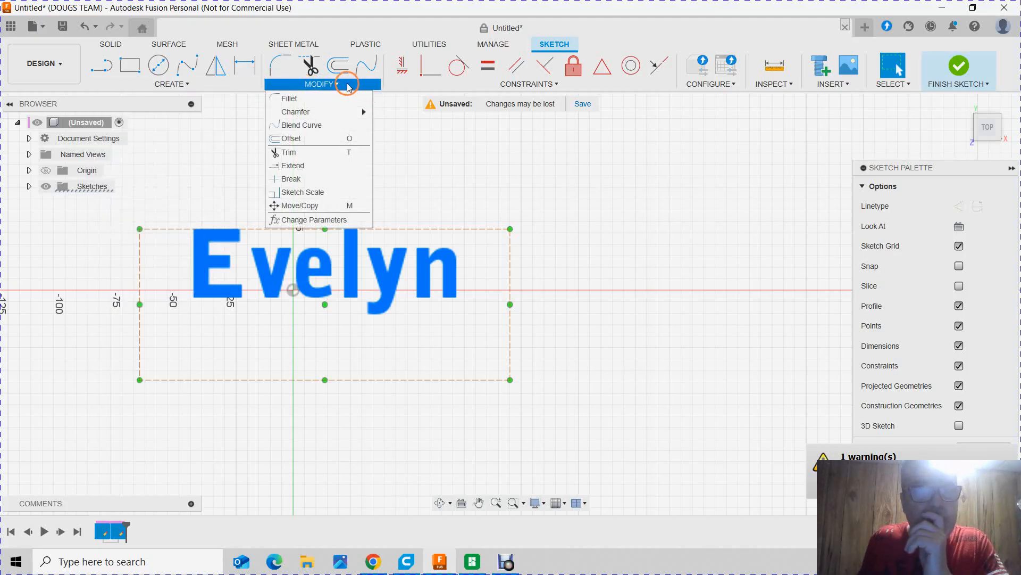
pyautogui.click(312, 138)
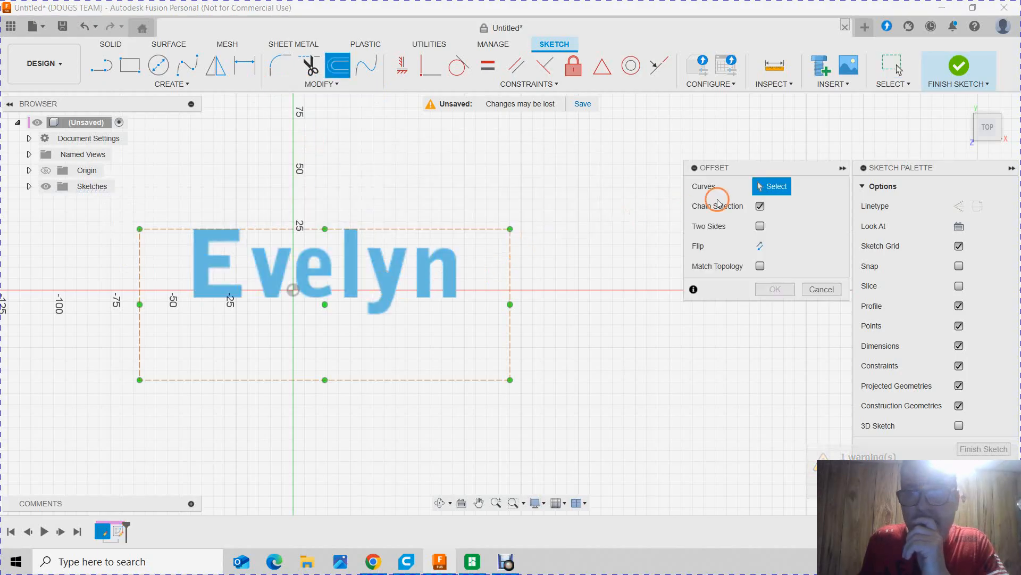
pyautogui.click(431, 272)
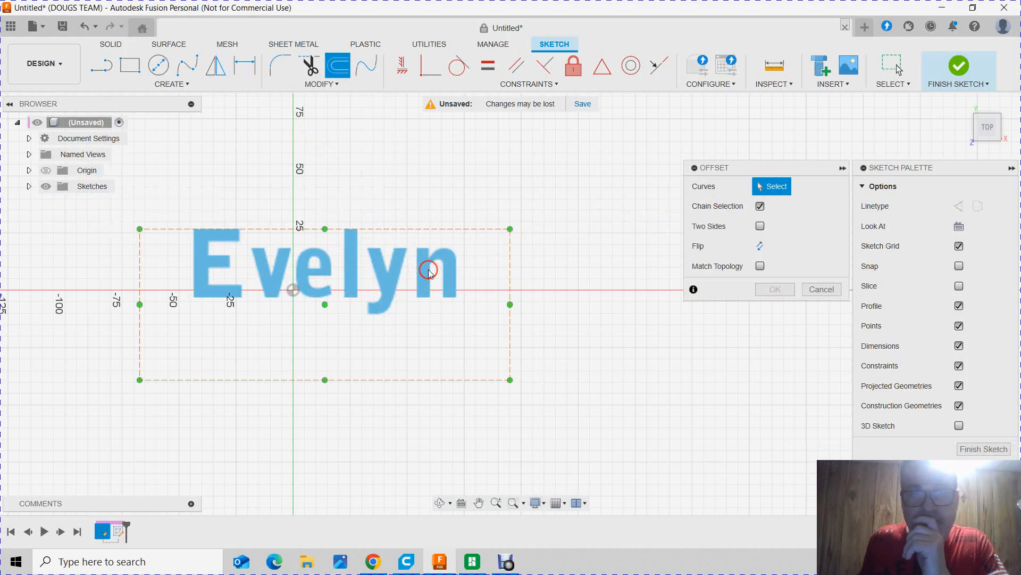
pyautogui.click(765, 227)
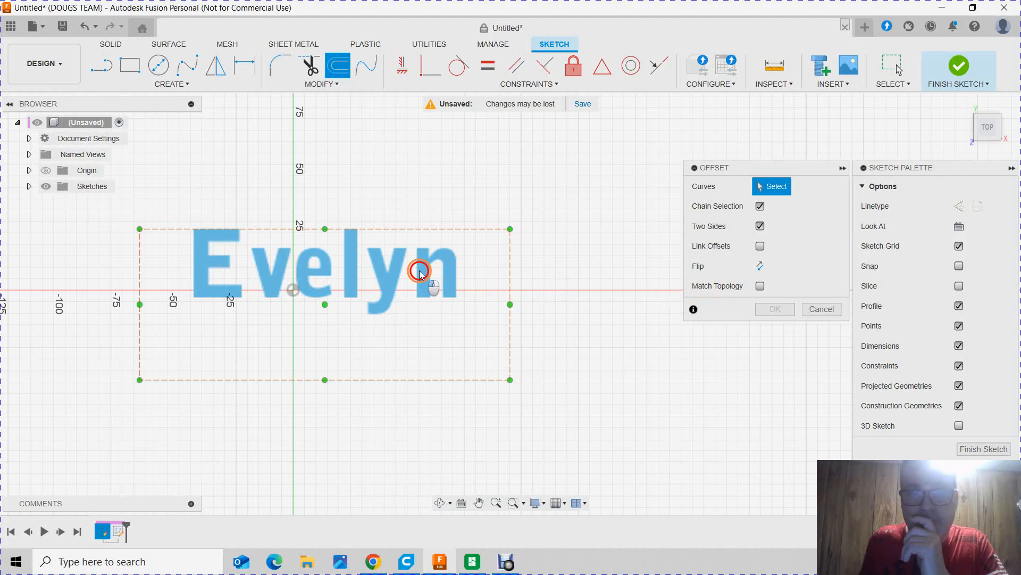
pyautogui.click(816, 308)
pyautogui.moveTo(375, 274)
pyautogui.keyDown('shift'); pyautogui.mouseDown(button='middle')
pyautogui.moveTo(384, 277)
pyautogui.moveTo(342, 290)
pyautogui.mouseUp(button='middle'); pyautogui.keyUp('shift')
pyautogui.press('e')
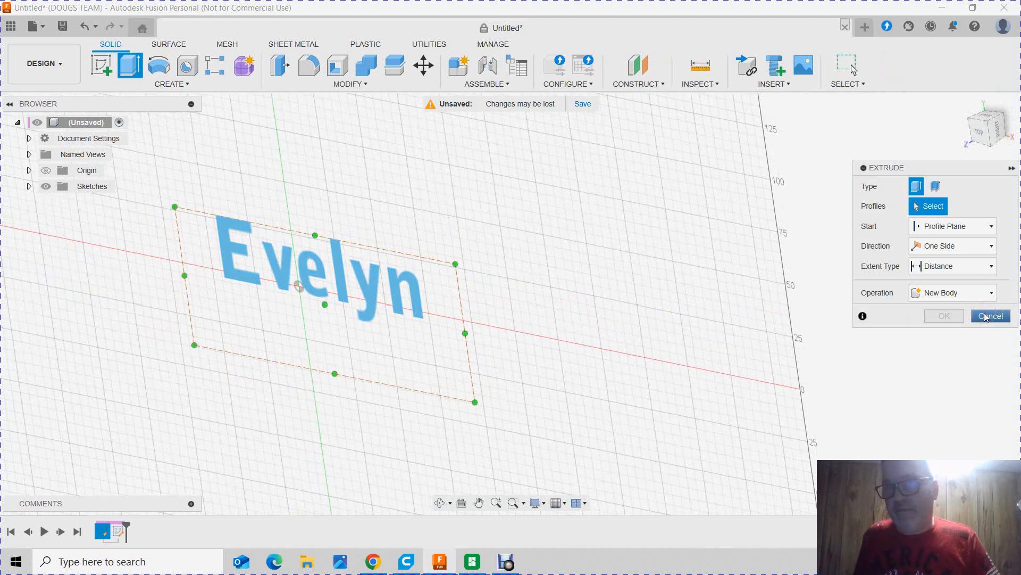
pyautogui.click(953, 295)
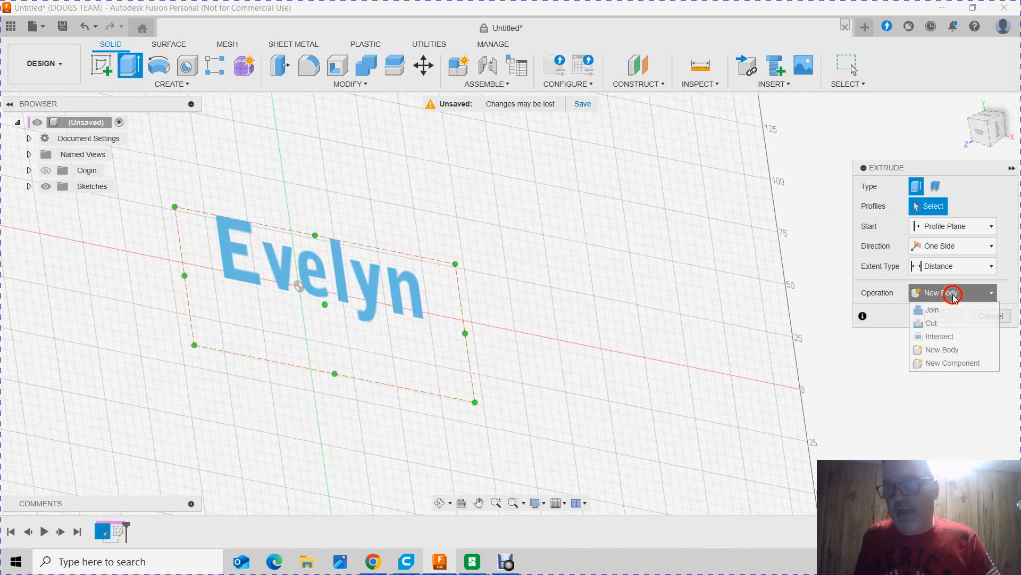
pyautogui.click(948, 363)
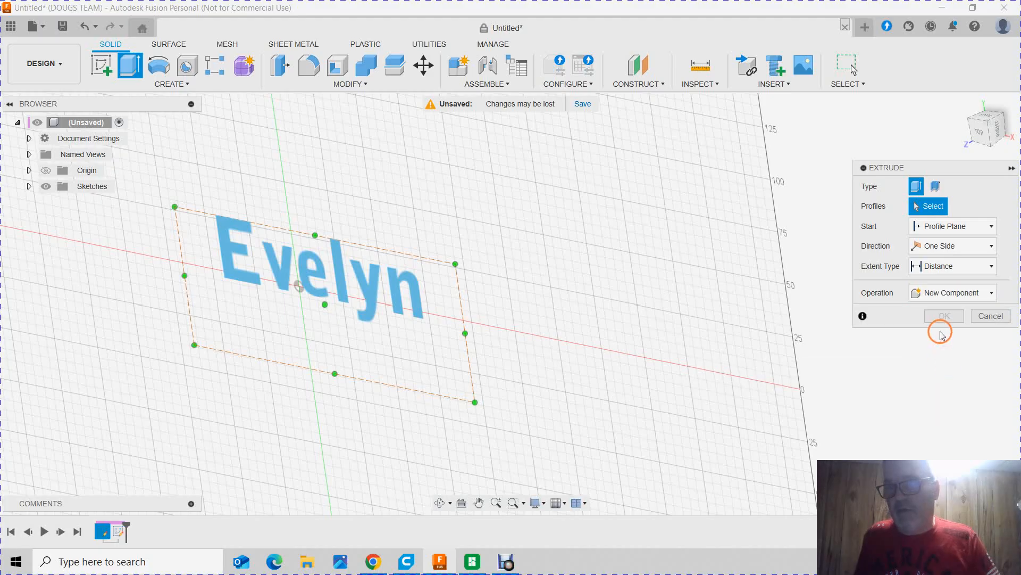
pyautogui.click(991, 316)
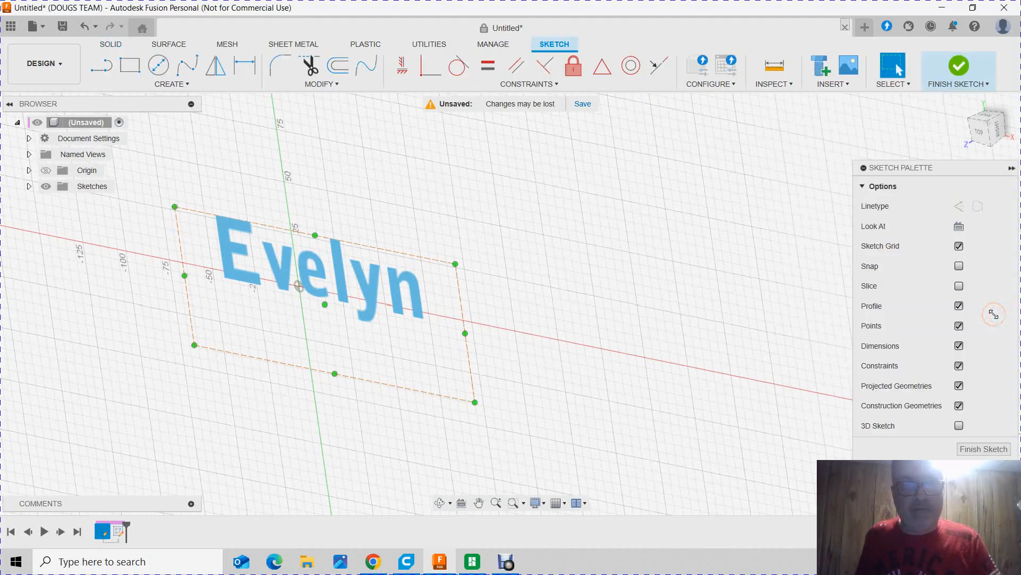
# Try to extrude the sketch text 25 mm to one side as a new body
pyautogui.press('e')
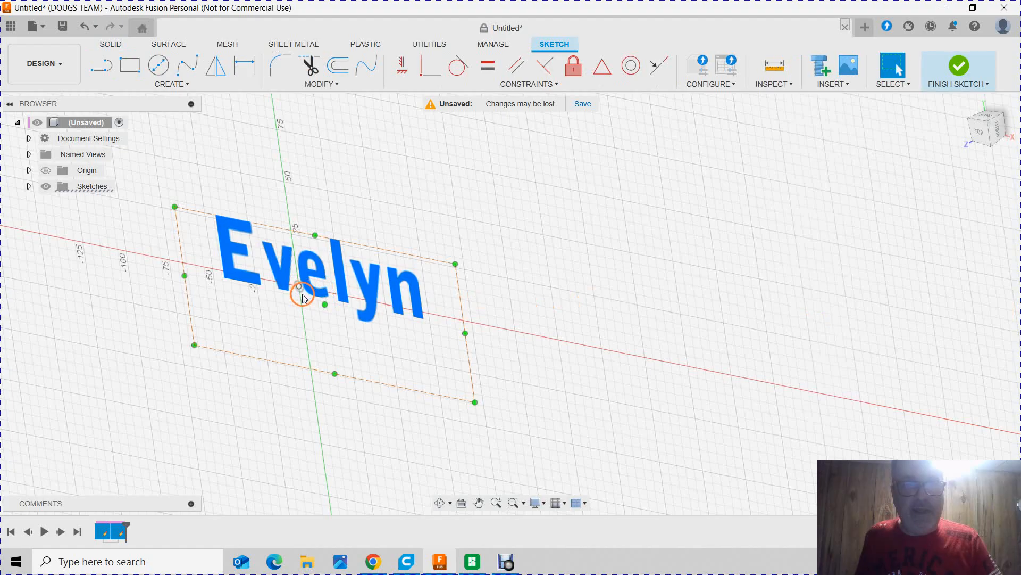
pyautogui.click(310, 293)
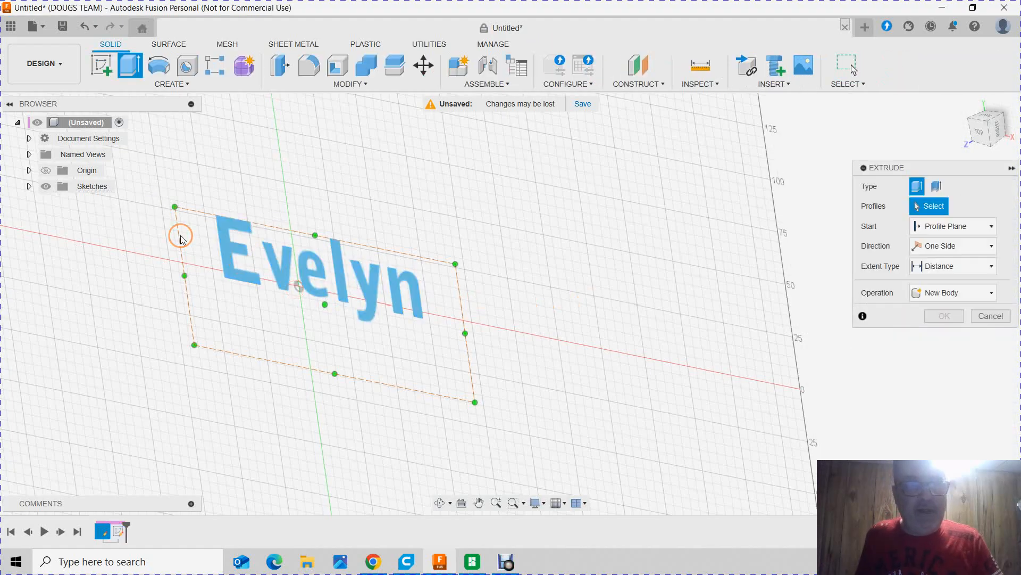
pyautogui.click(300, 259)
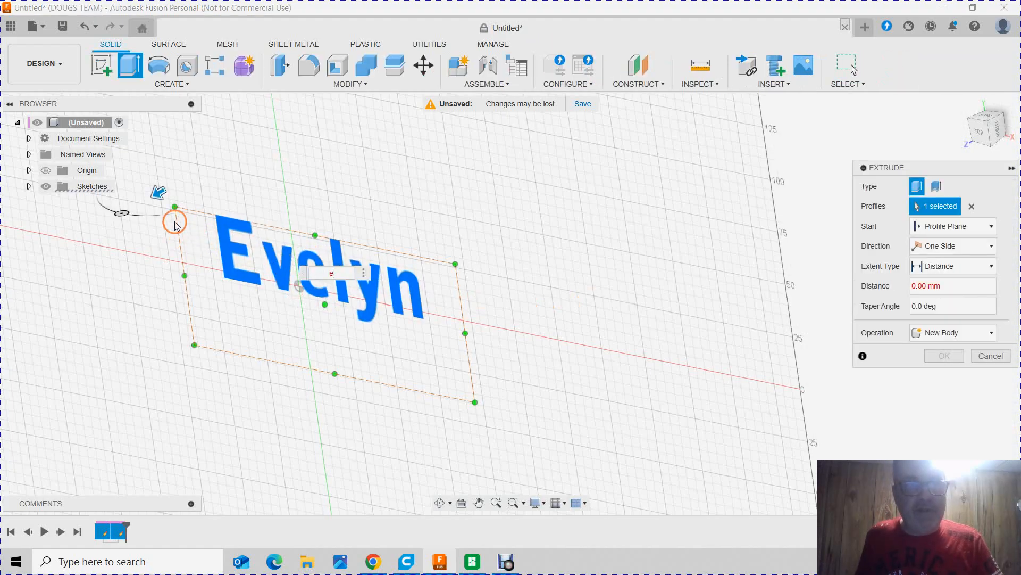
pyautogui.moveTo(159, 194); pyautogui.dragTo(128, 214)
pyautogui.click(936, 356)
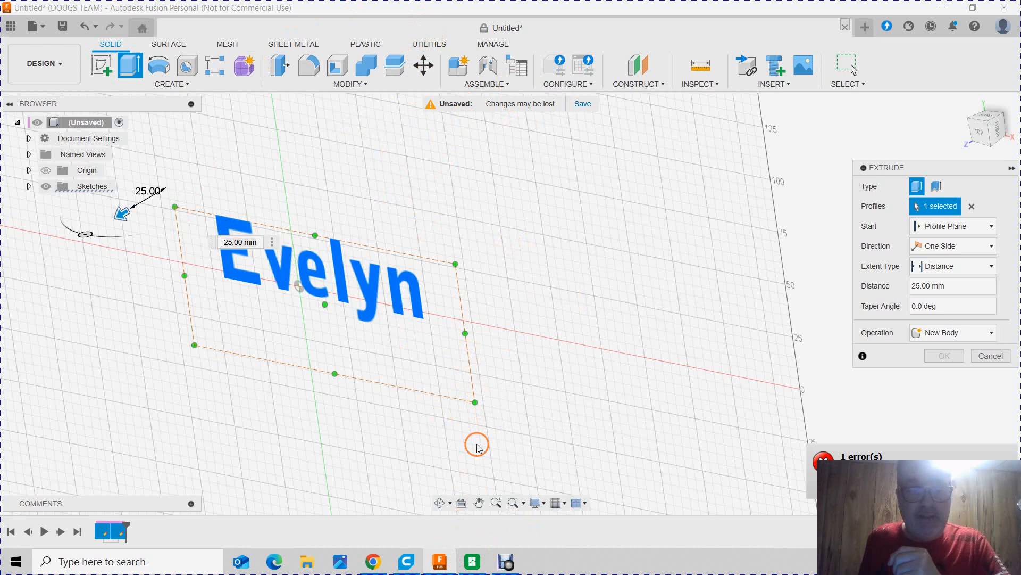
pyautogui.moveTo(612, 356)
pyautogui.keyDown('shift'); pyautogui.mouseDown(button='middle')
pyautogui.moveTo(611, 337)
pyautogui.moveTo(638, 363)
pyautogui.mouseUp(button='middle'); pyautogui.keyUp('shift')
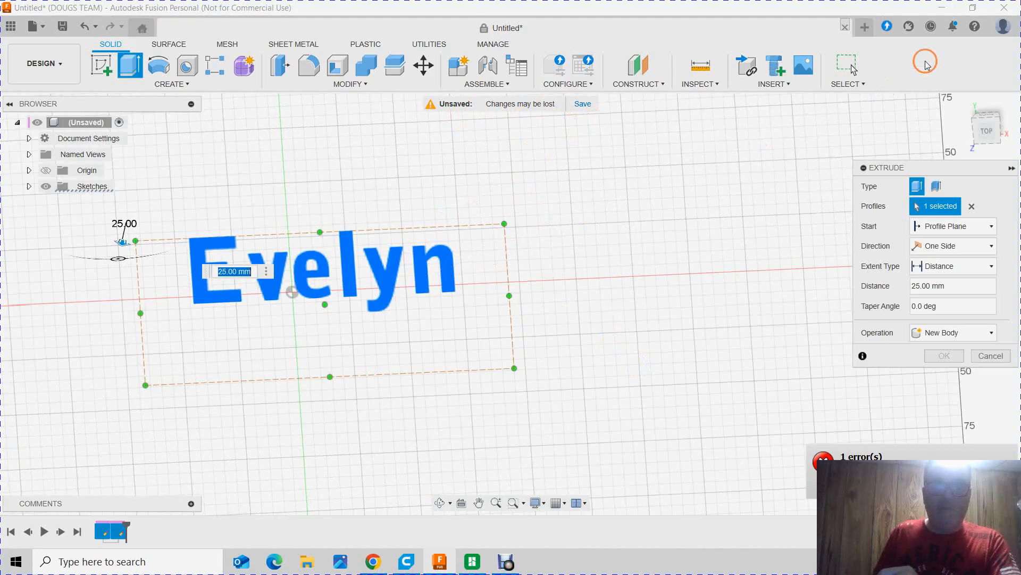
# Minimize the open program windows and launch Adobe Photoshop CS3
pyautogui.click(944, 7)
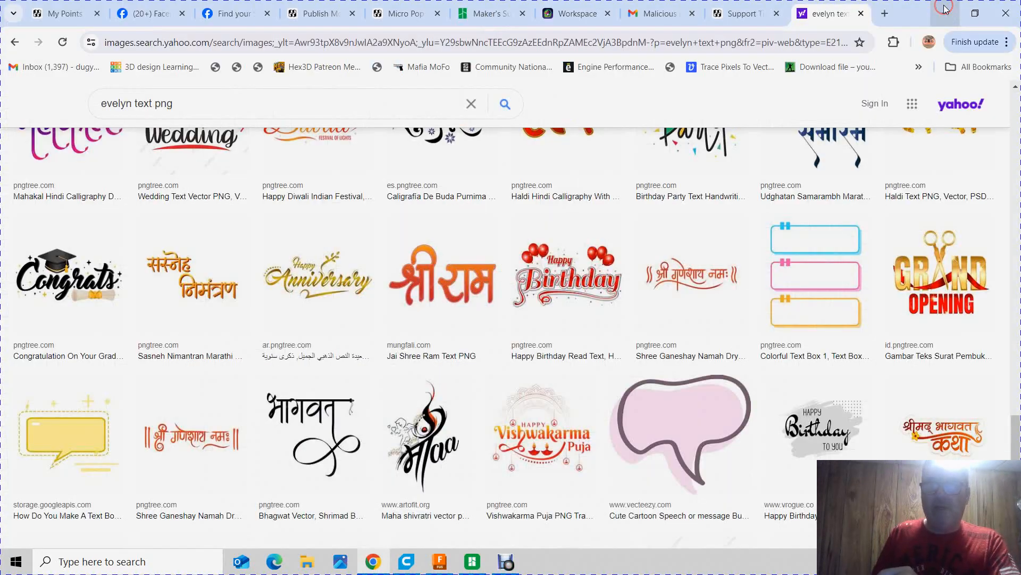
pyautogui.click(943, 14)
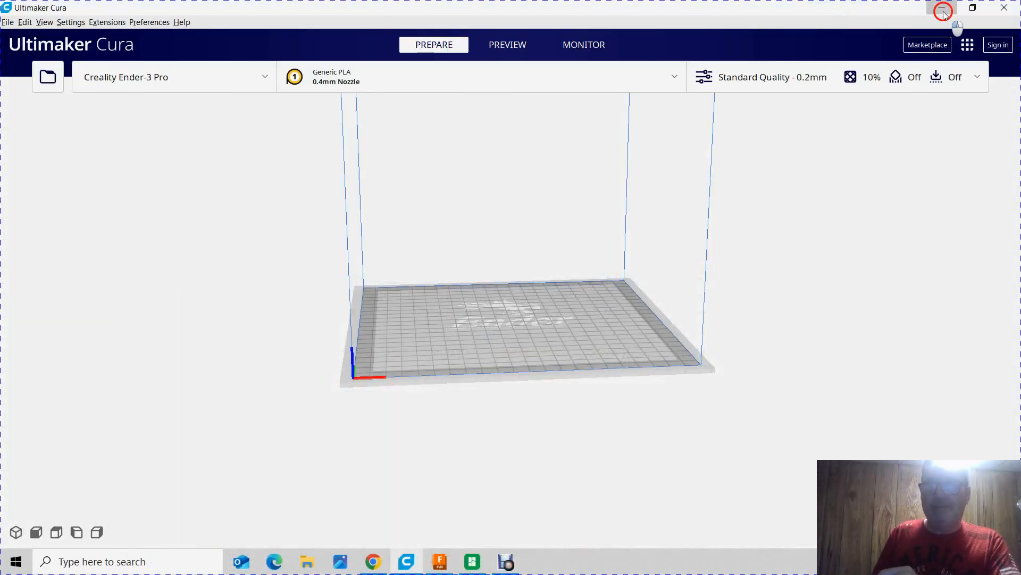
pyautogui.click(943, 11)
pyautogui.click(945, 12)
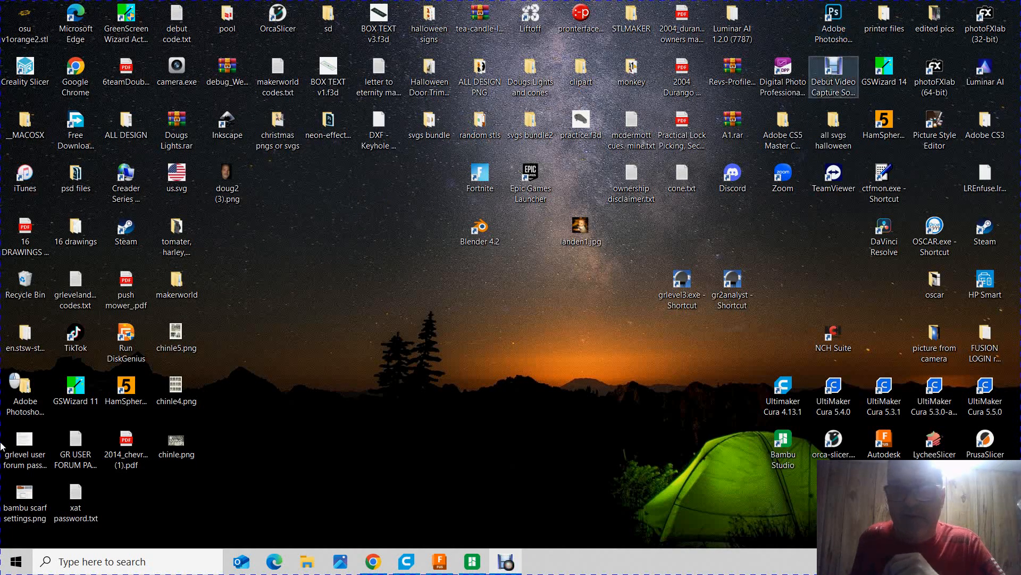
pyautogui.click(16, 559)
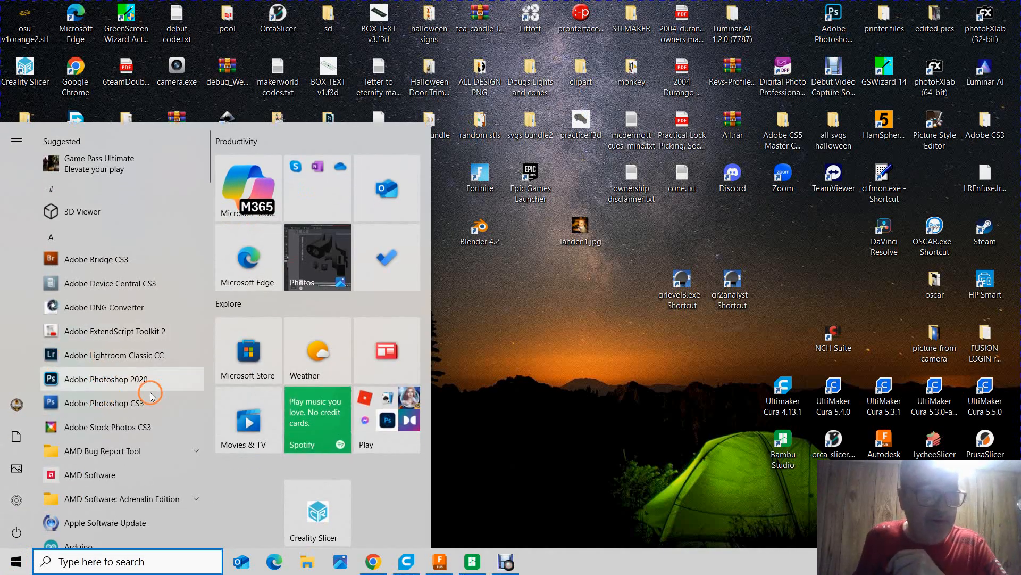
pyautogui.click(109, 407)
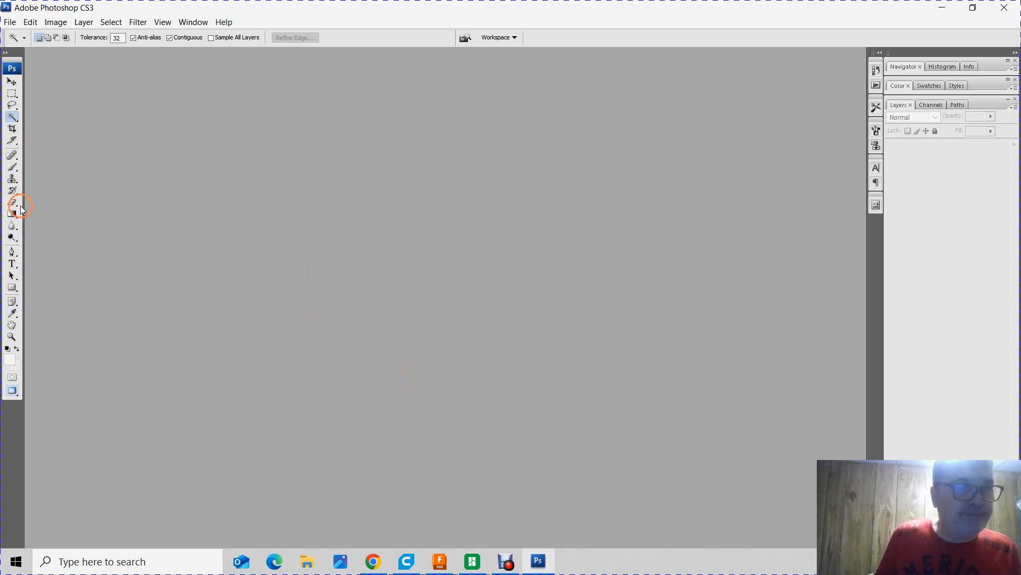
# Activate the Type tool and create a new 10 by 7 inch RGB document at 72 pixels/inch with white background contents
pyautogui.click(16, 260)
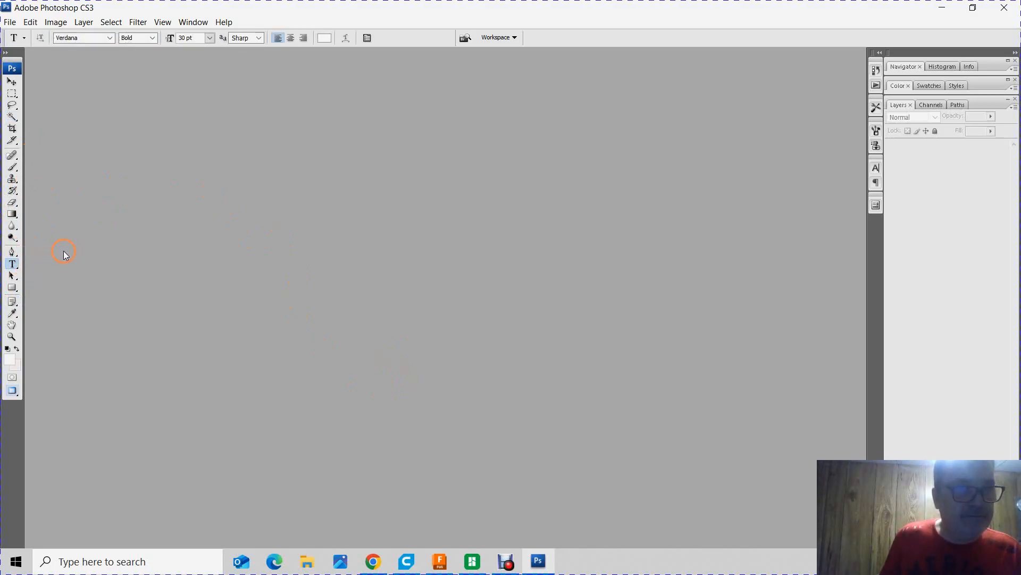
pyautogui.click(13, 265)
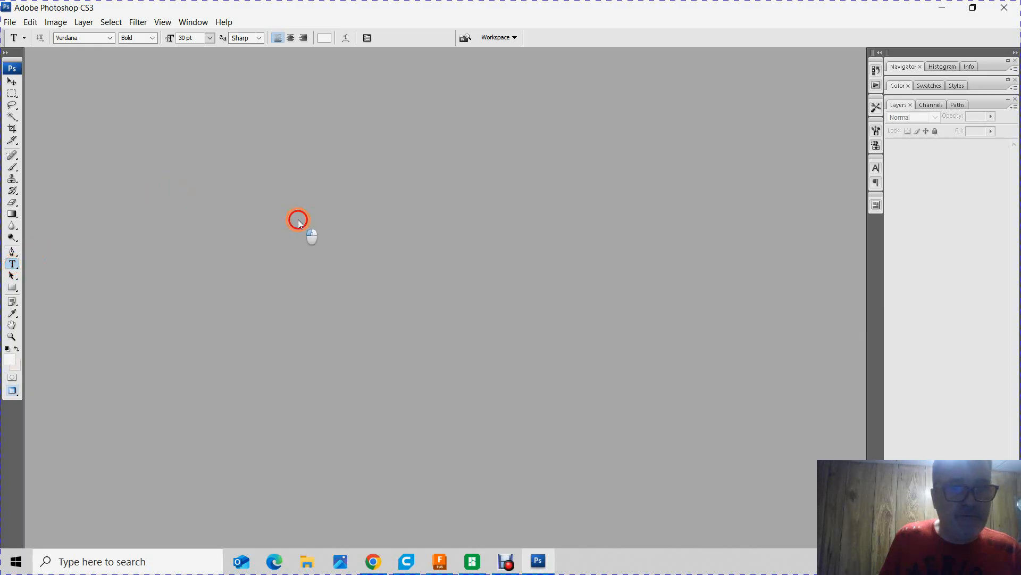
pyautogui.click(339, 215)
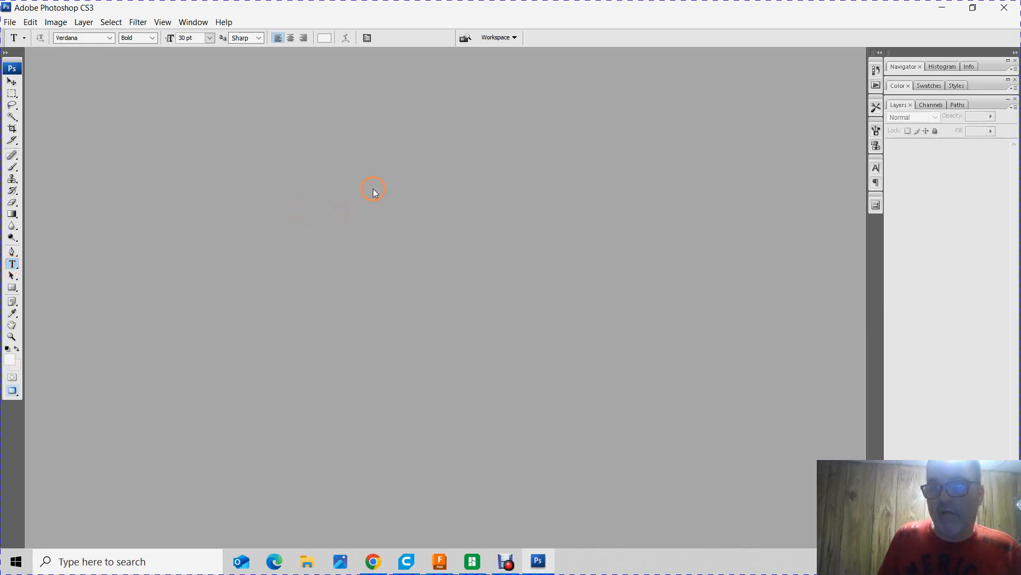
pyautogui.click(11, 22)
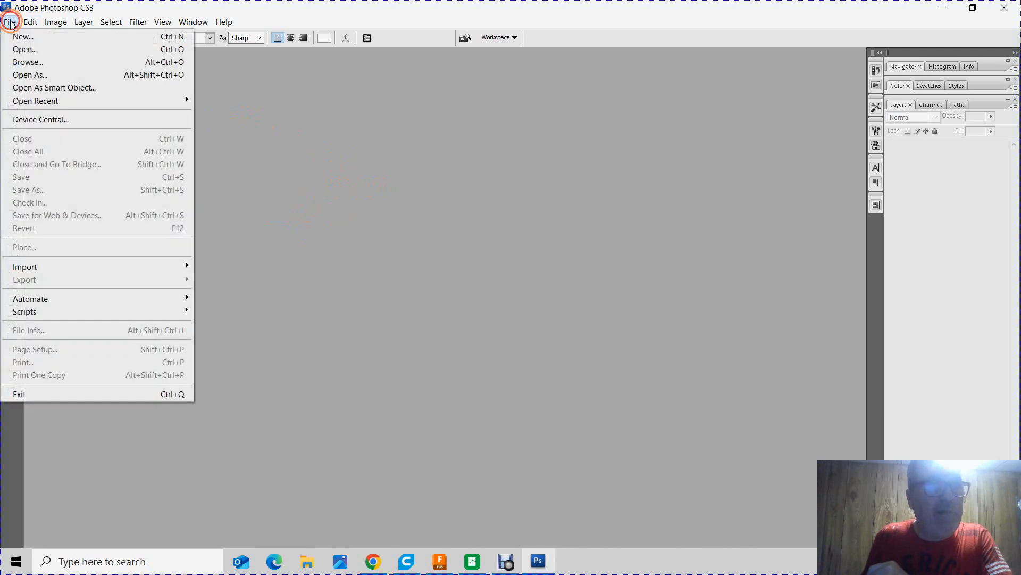
pyautogui.click(32, 36)
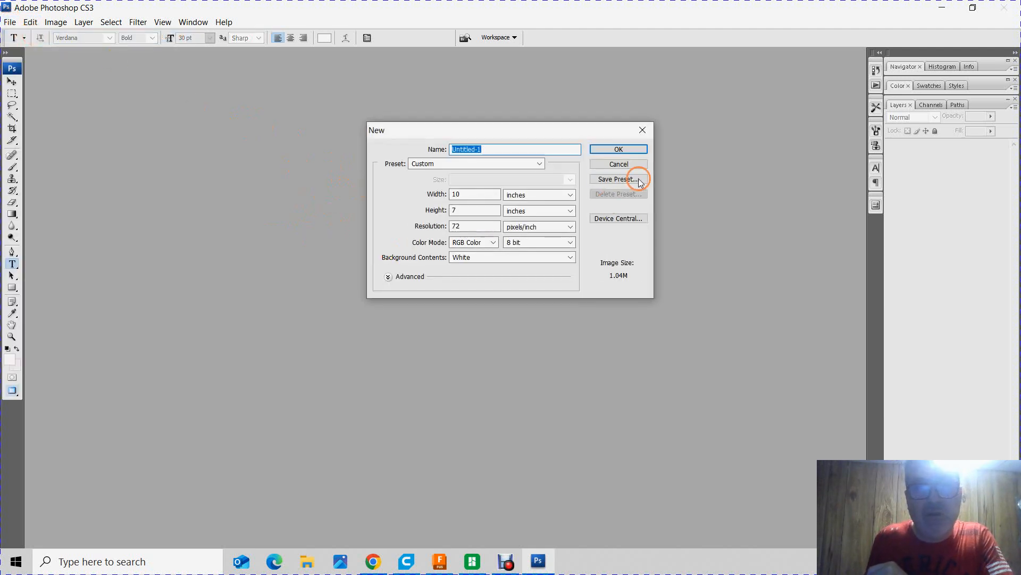
pyautogui.click(632, 149)
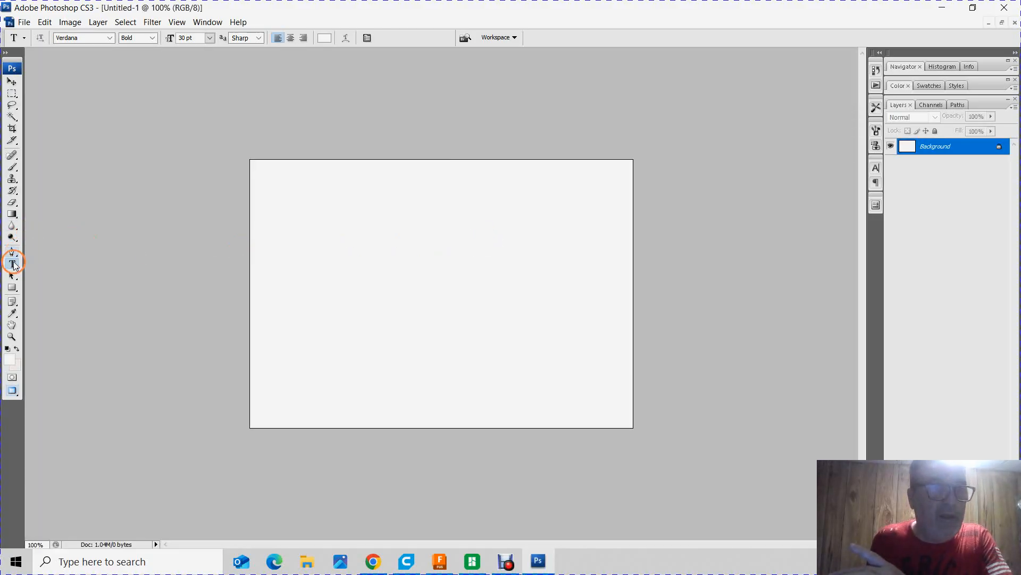
# Draw a wide text box in the middle of the canvas and set the foreground color to near-black
pyautogui.moveTo(301, 218); pyautogui.dragTo(584, 341)
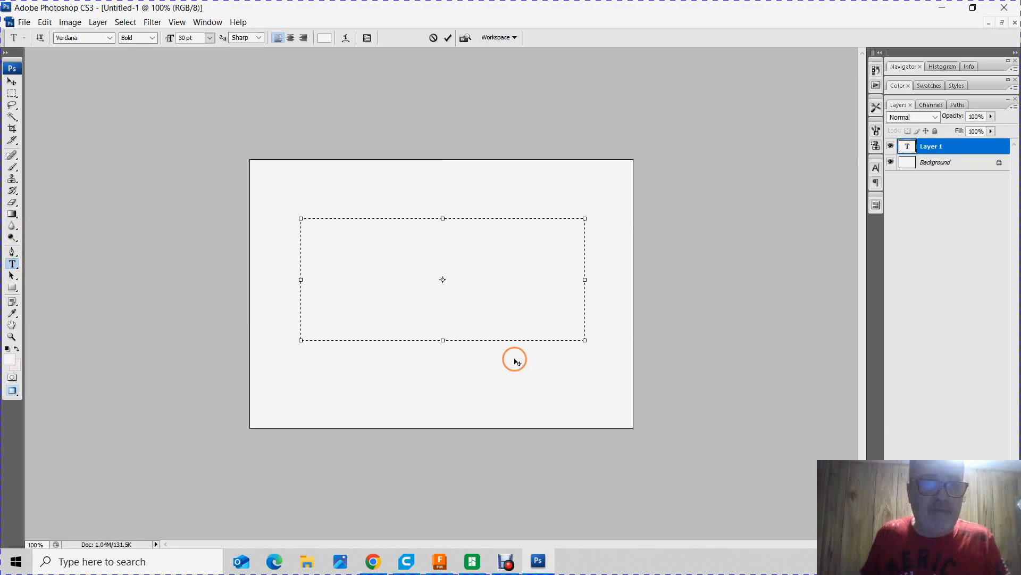
pyautogui.click(11, 358)
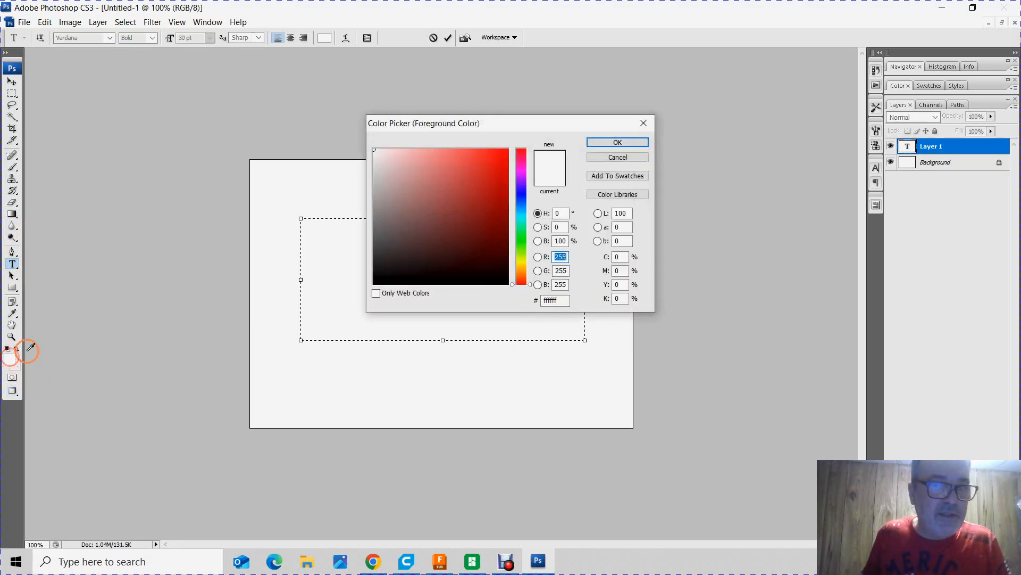
pyautogui.click(410, 271)
pyautogui.click(617, 143)
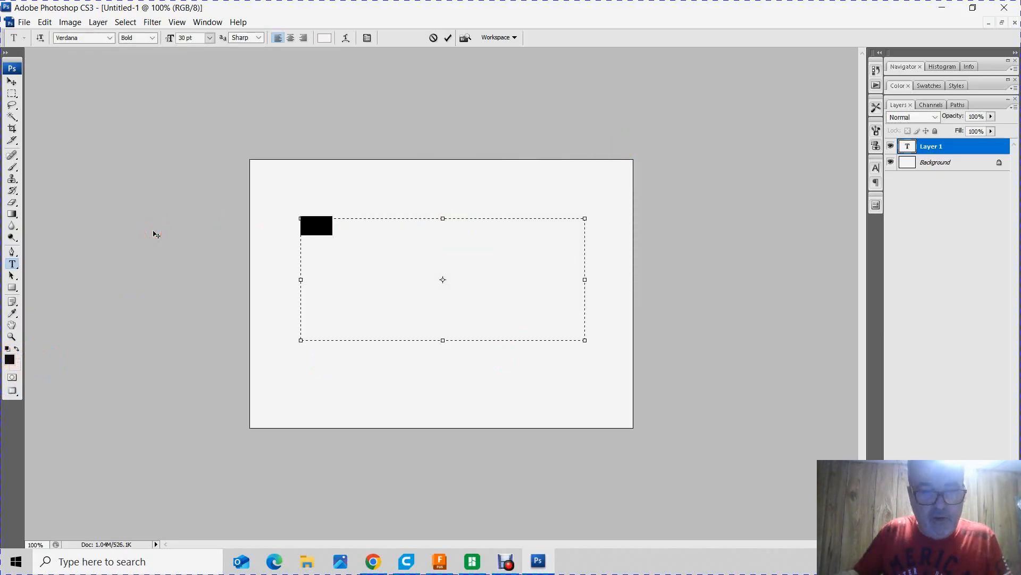
pyautogui.write('T')
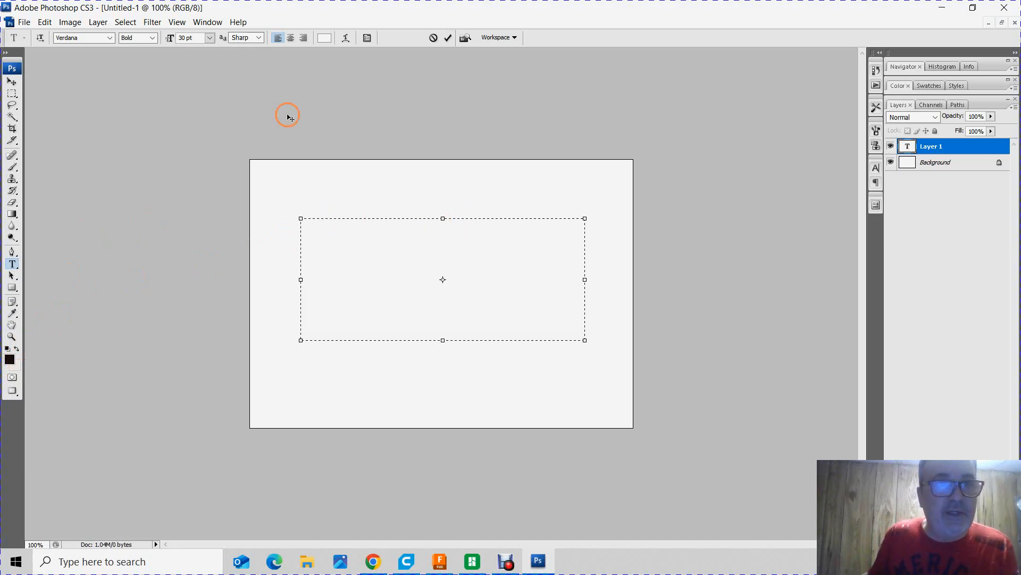
# Set the font size to 48 pt for the text box
pyautogui.click(209, 38)
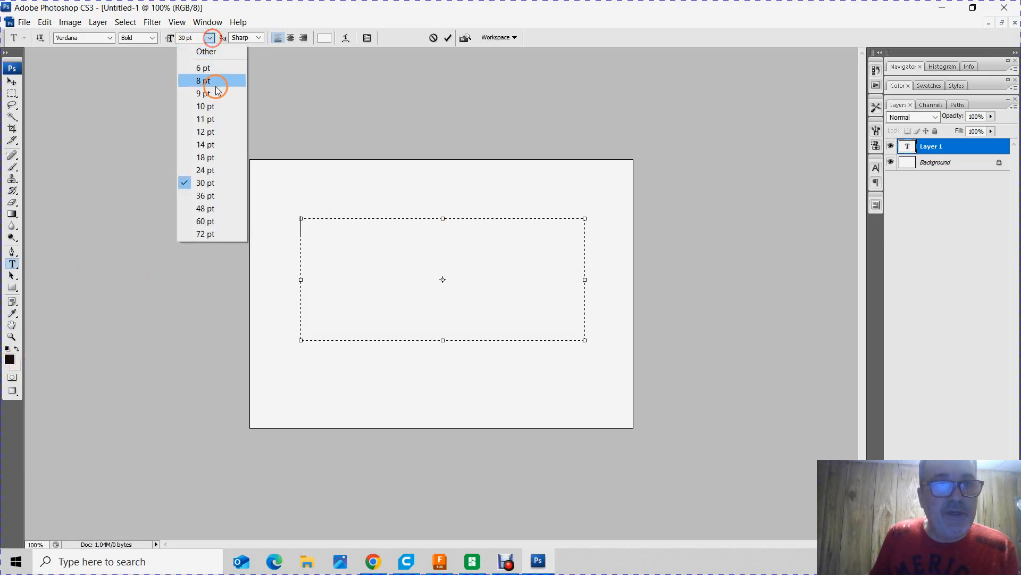
pyautogui.click(214, 208)
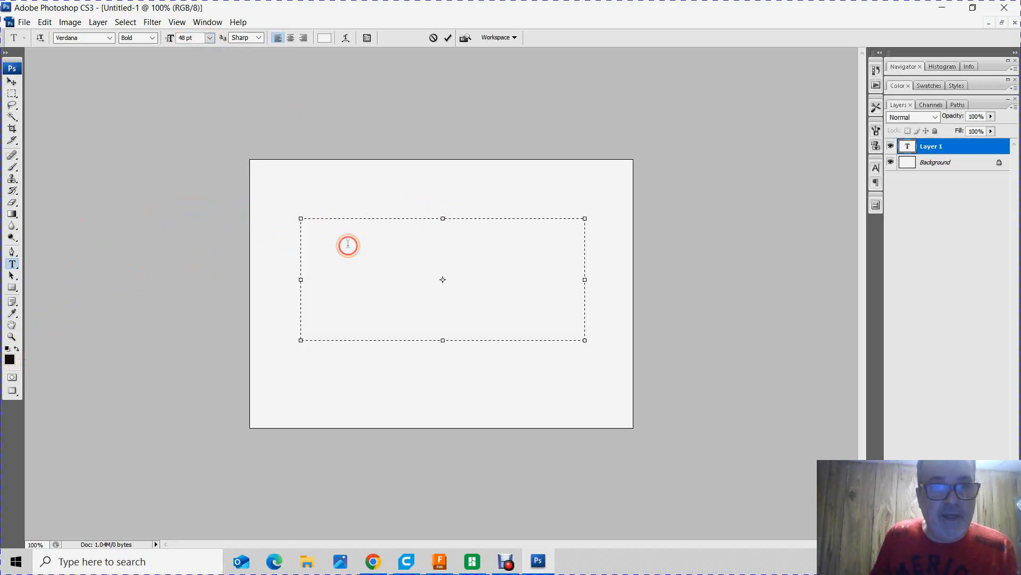
pyautogui.click(329, 246)
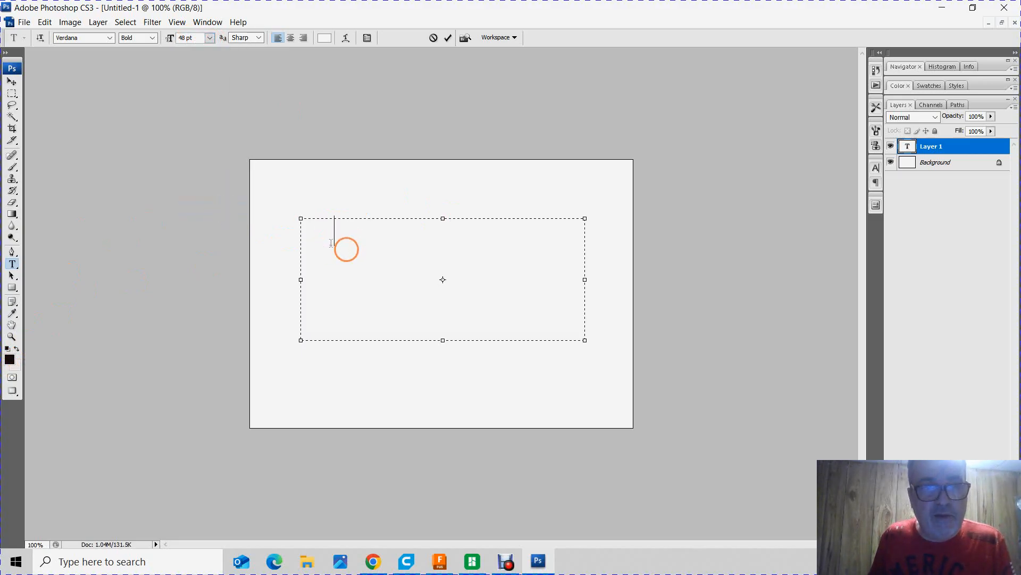
# Set the background color to near-black 0e0c0c and try entering a letter in the text box
pyautogui.click(16, 365)
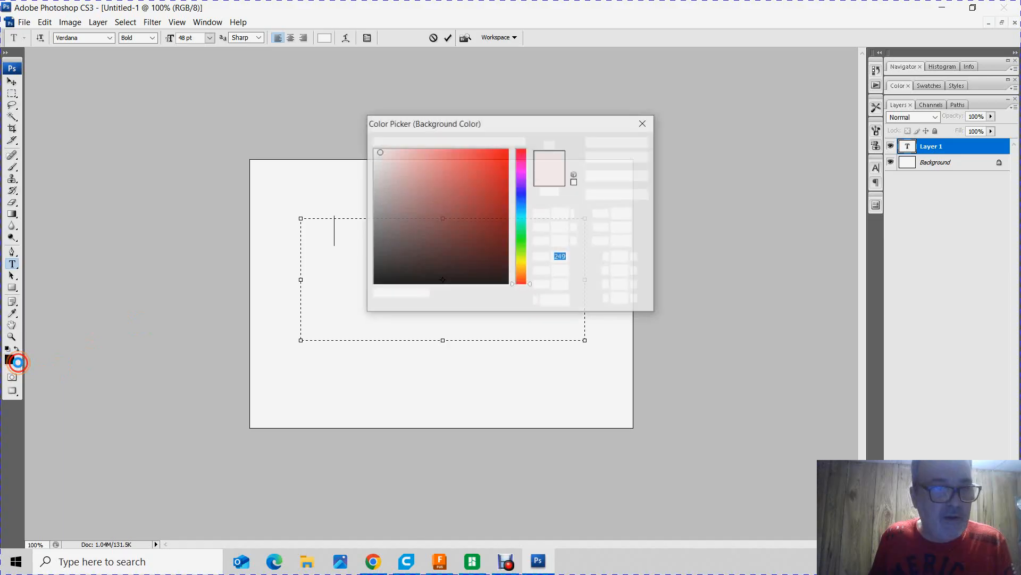
pyautogui.click(393, 277)
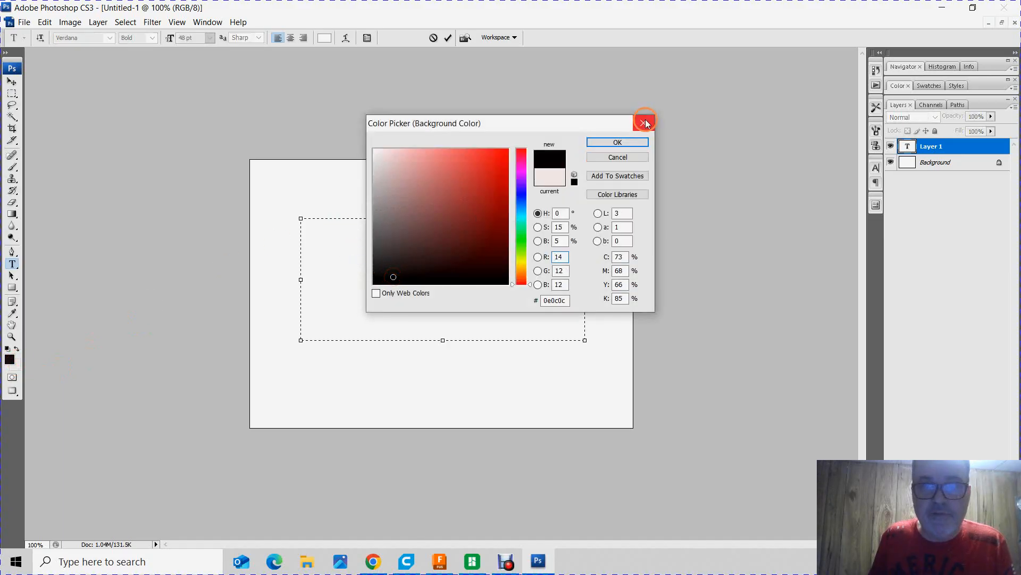
pyautogui.click(628, 143)
pyautogui.write('e')
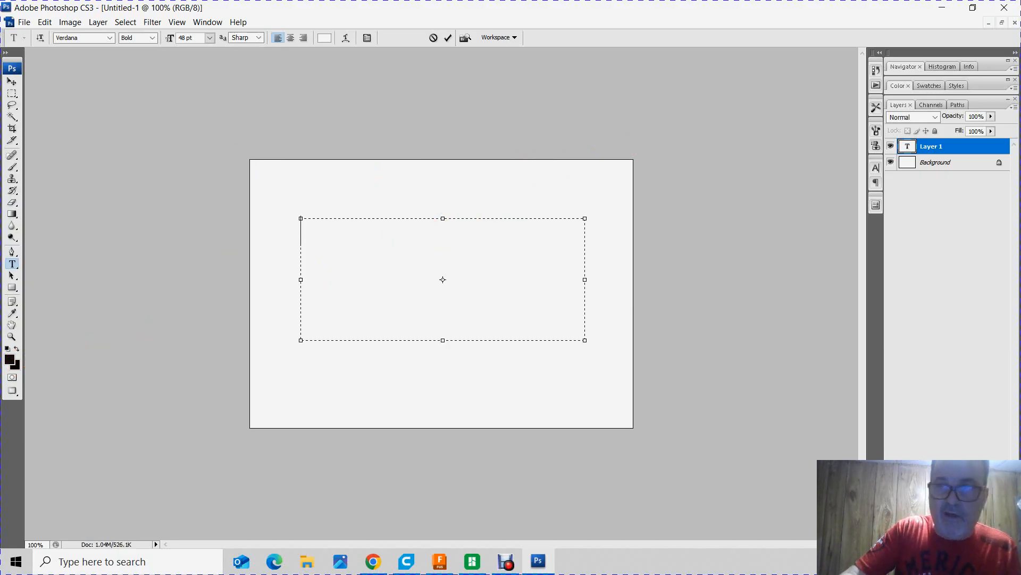
# Convert the locked Background into a regular editable layer
pyautogui.click(977, 168)
pyautogui.doubleClick(977, 168)
pyautogui.click(600, 179)
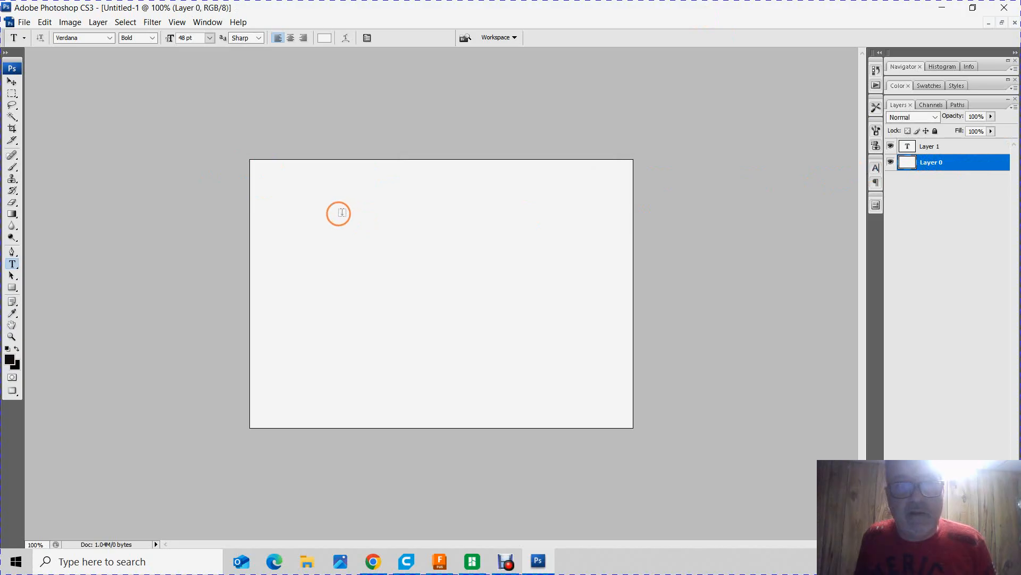
# Draw a second, larger text box across most of the canvas and pick a darker near-black background color
pyautogui.moveTo(272, 195); pyautogui.dragTo(597, 371)
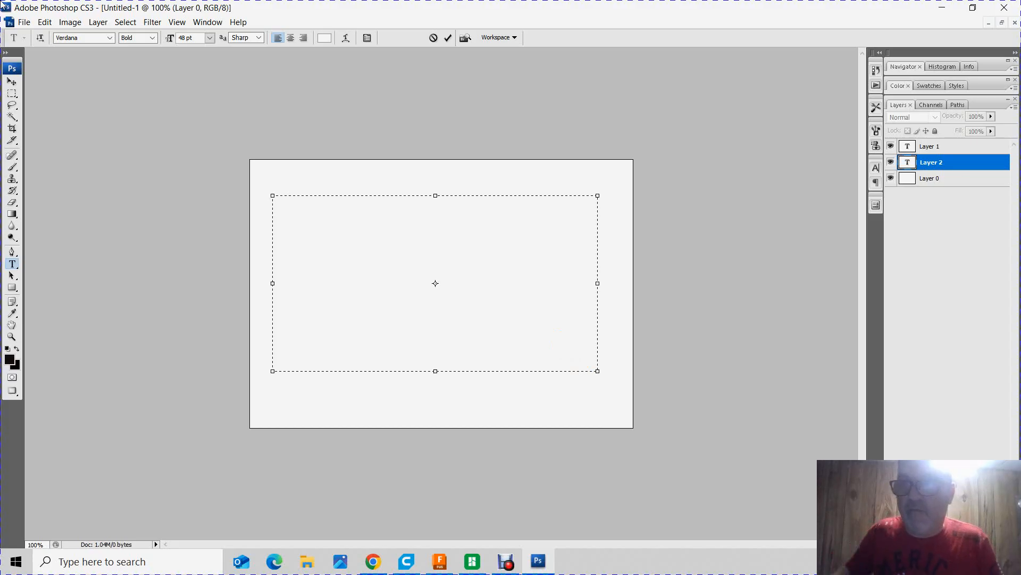
pyautogui.click(15, 367)
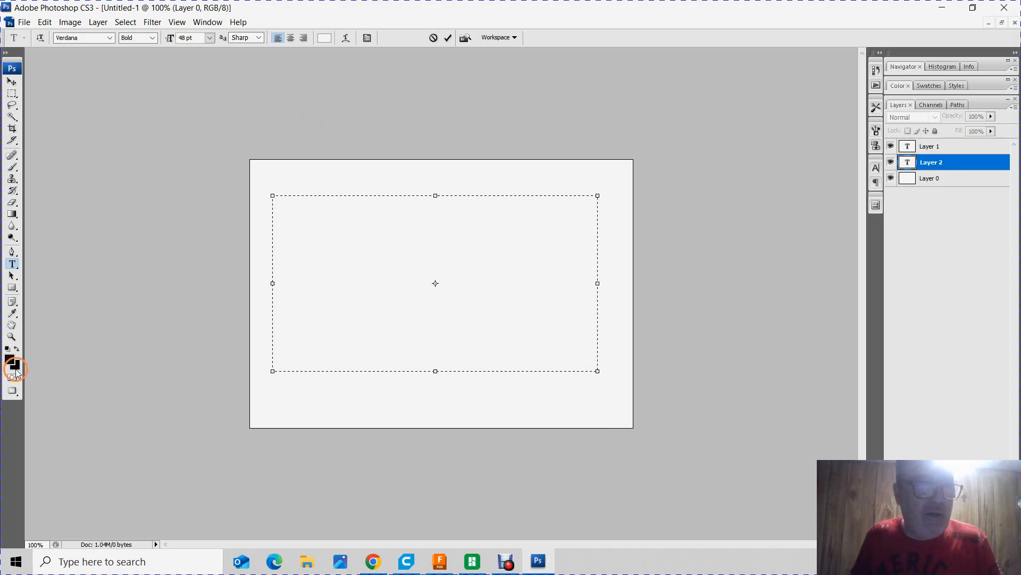
pyautogui.click(16, 367)
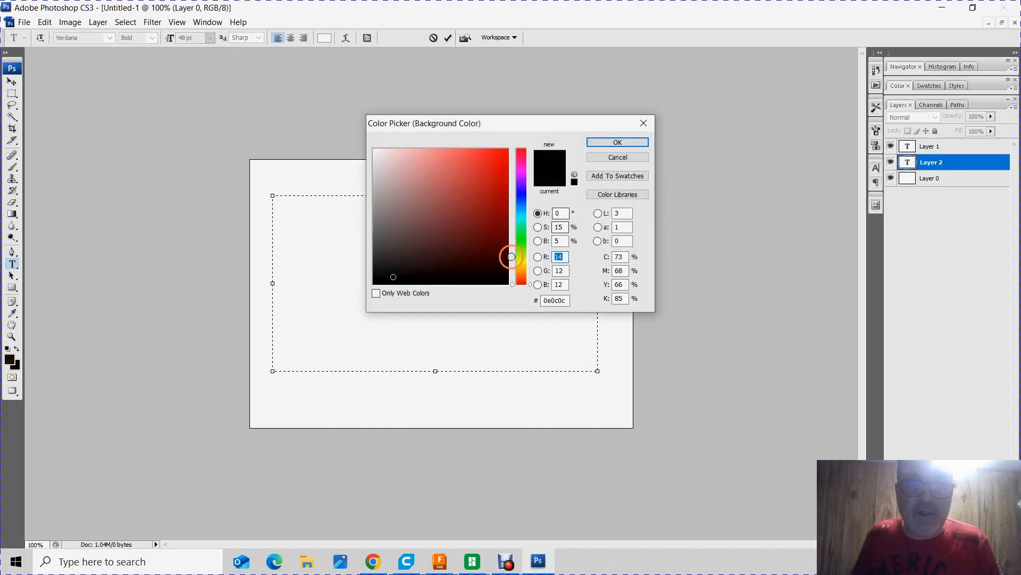
pyautogui.click(644, 123)
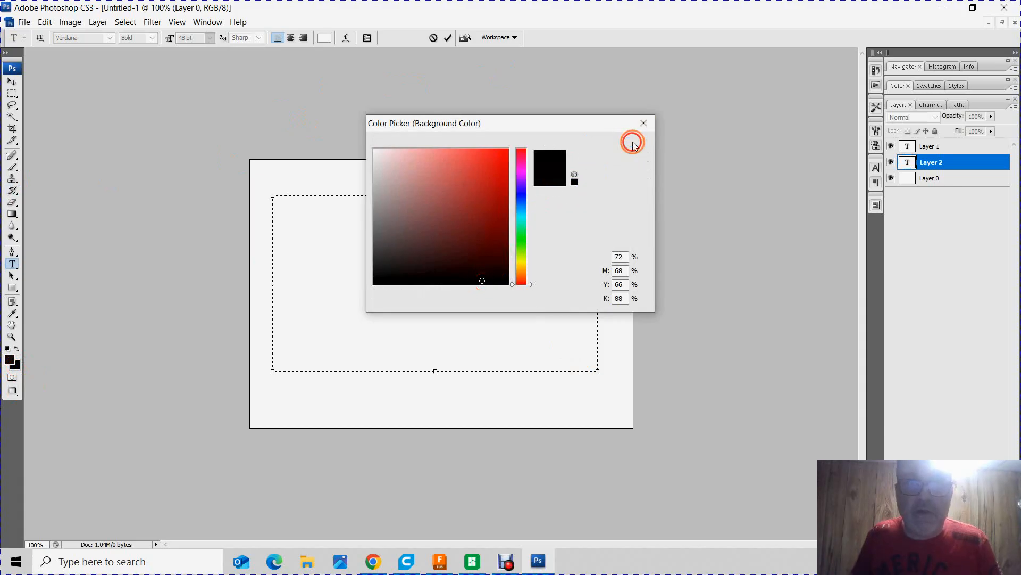
# Enter the first name as the text of the large text box
pyautogui.write('E')
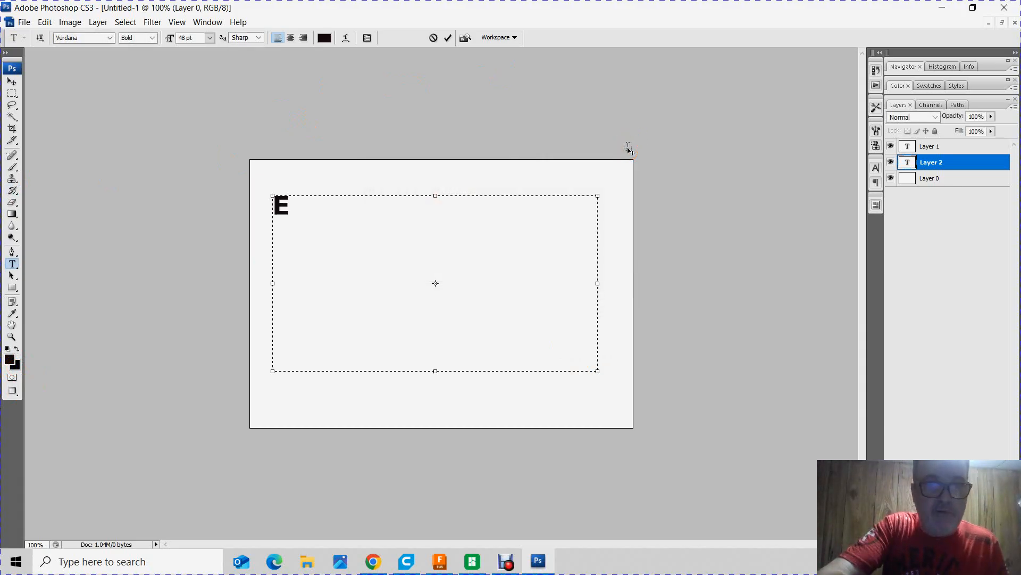
pyautogui.write('ve')
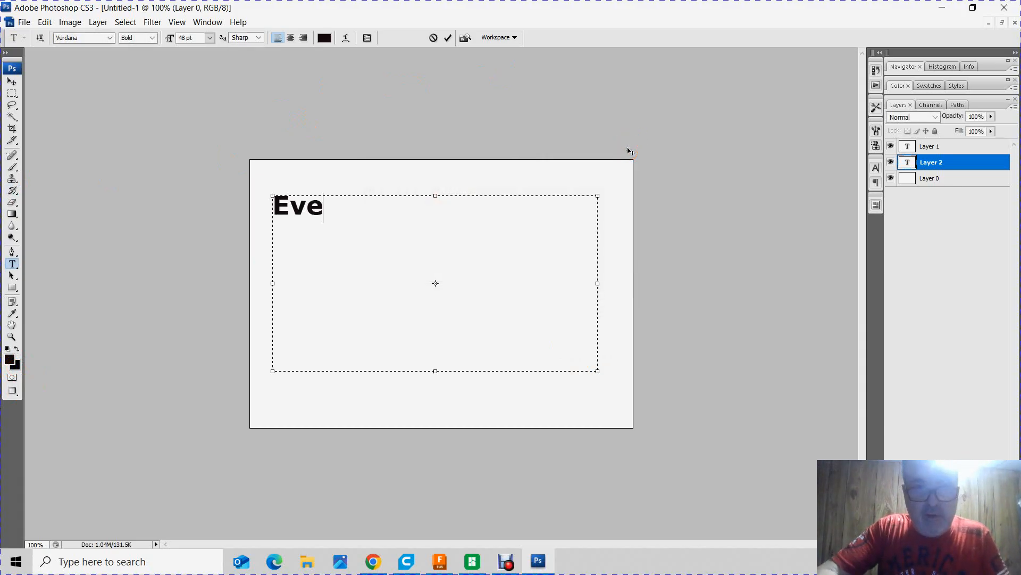
pyautogui.write('lyn')
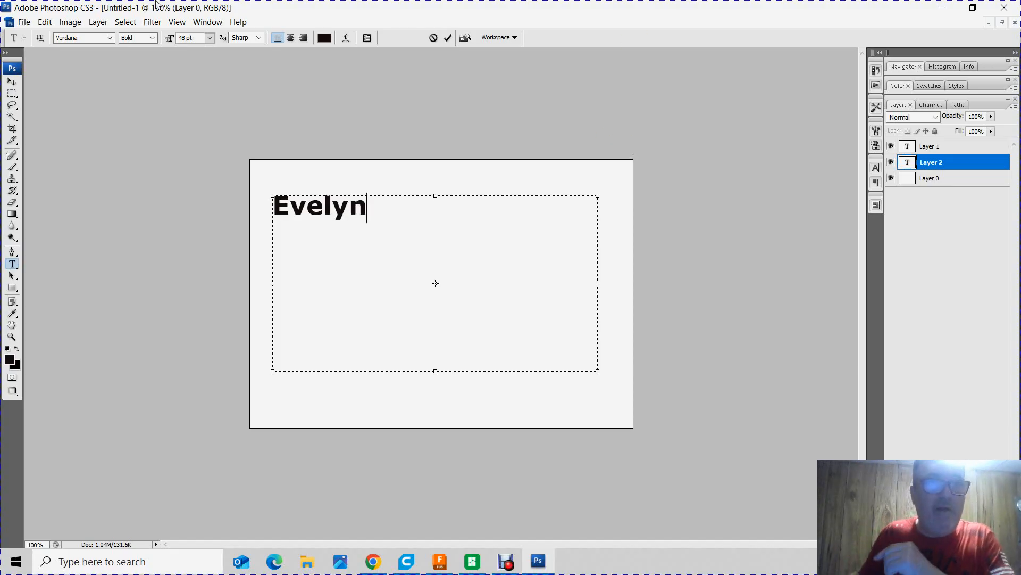
# Select the whole name in the text box and set its font size to 60 pt
pyautogui.click(211, 38)
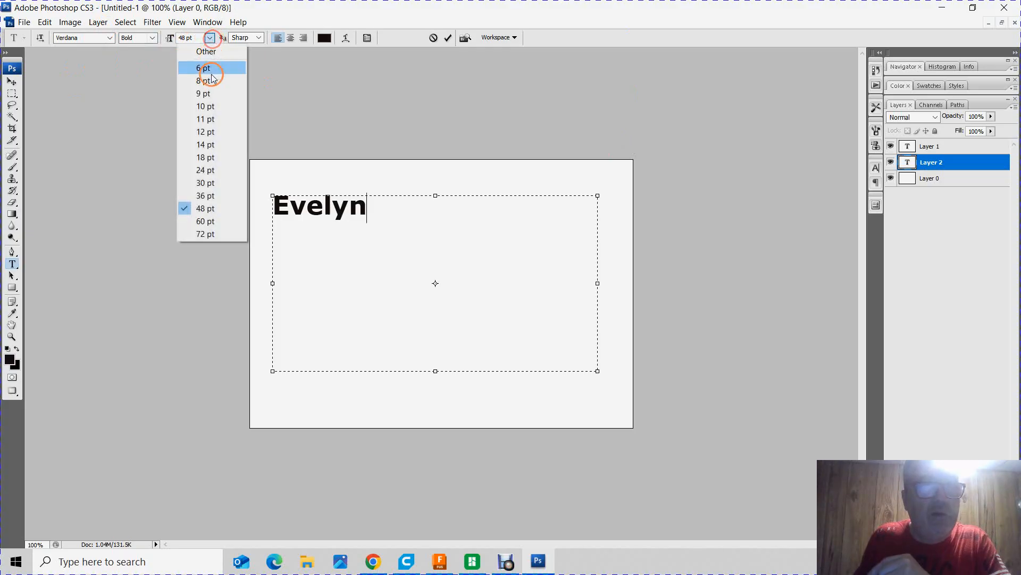
pyautogui.click(212, 218)
pyautogui.moveTo(381, 210); pyautogui.dragTo(245, 202)
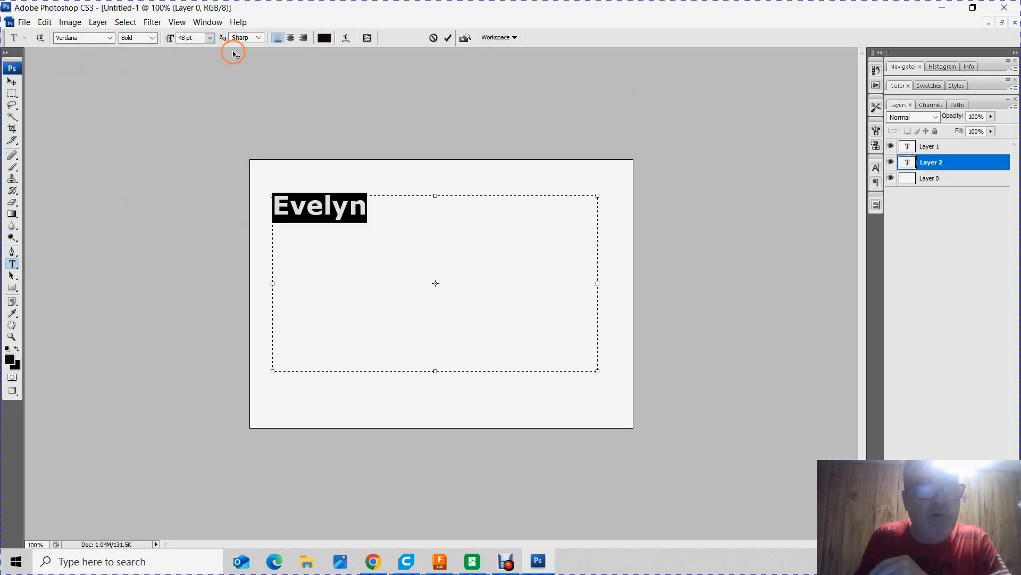
pyautogui.click(209, 38)
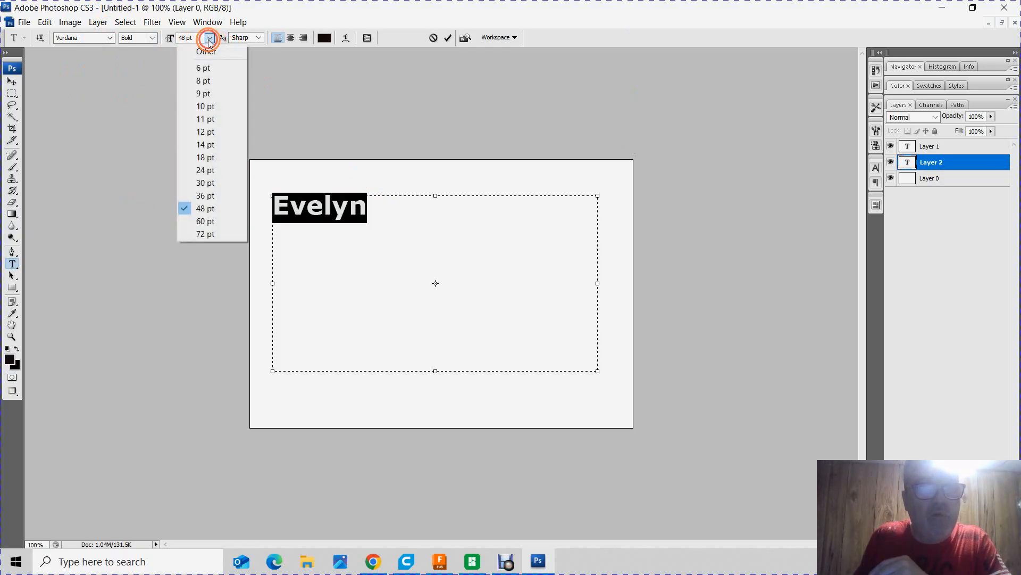
pyautogui.click(211, 220)
# Change the selected name's font to Bickham Script and its size to 72 pt
pyautogui.click(78, 37)
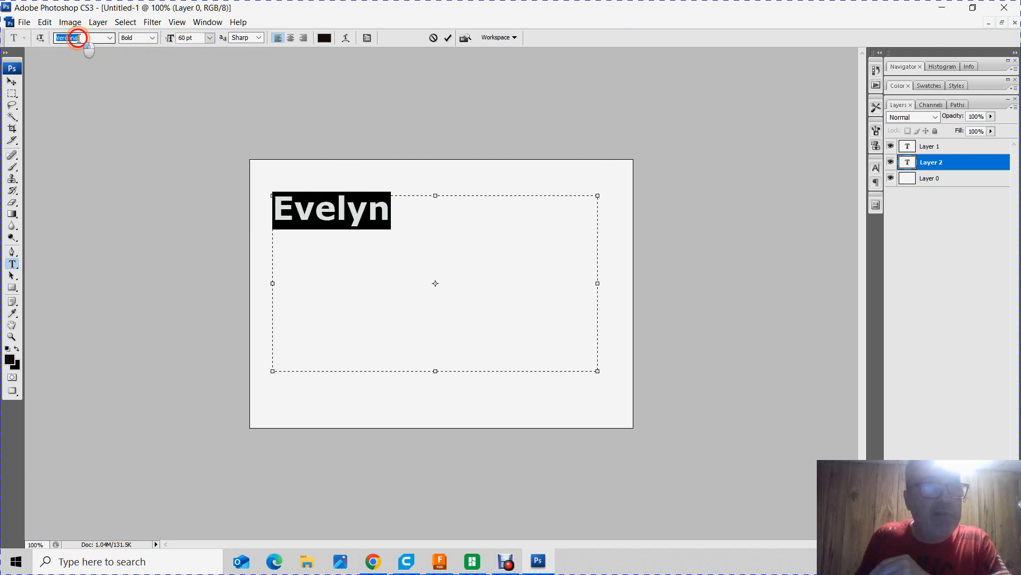
pyautogui.click(110, 38)
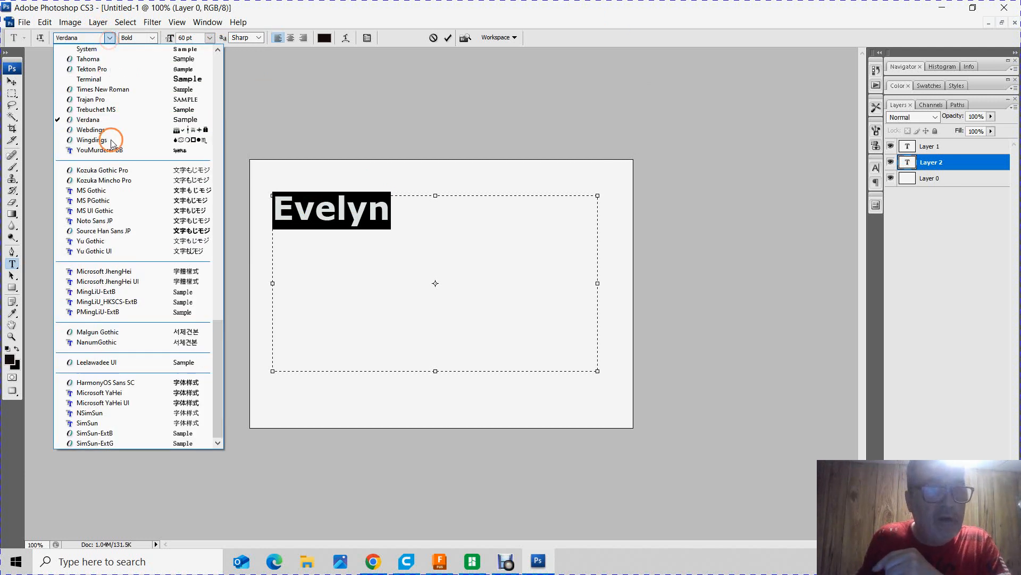
pyautogui.moveTo(220, 358); pyautogui.dragTo(224, 109)
pyautogui.click(190, 100)
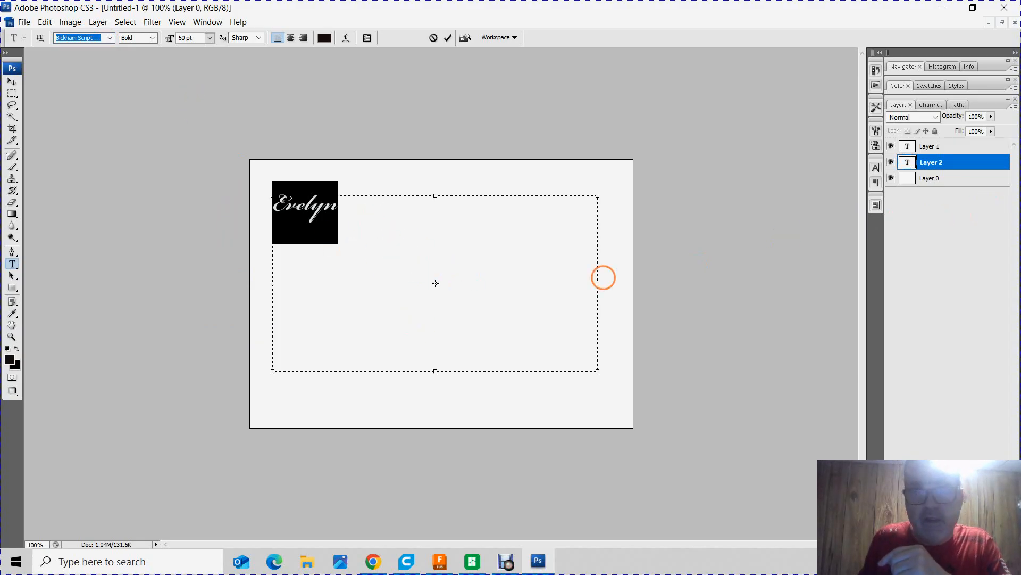
pyautogui.click(210, 38)
pyautogui.click(243, 234)
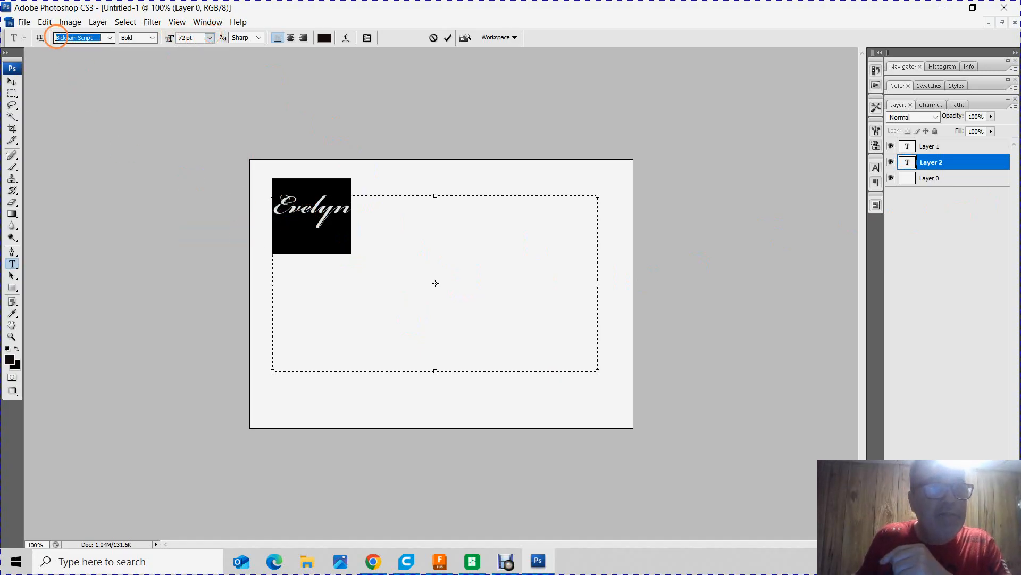
# Scale the name text proportionally to about 332.7% and position it in the middle of the canvas
pyautogui.click(45, 24)
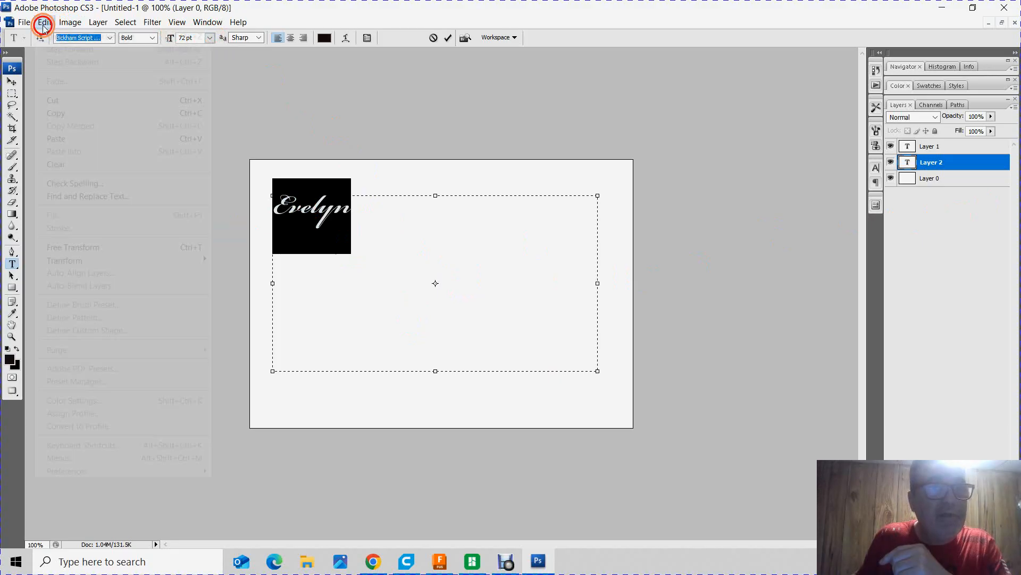
pyautogui.click(104, 261)
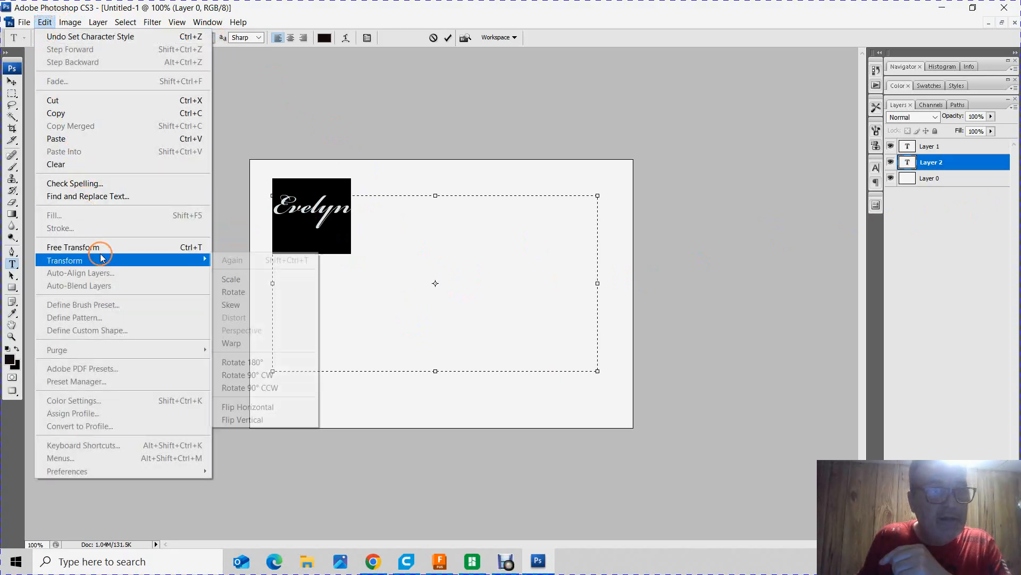
pyautogui.click(230, 279)
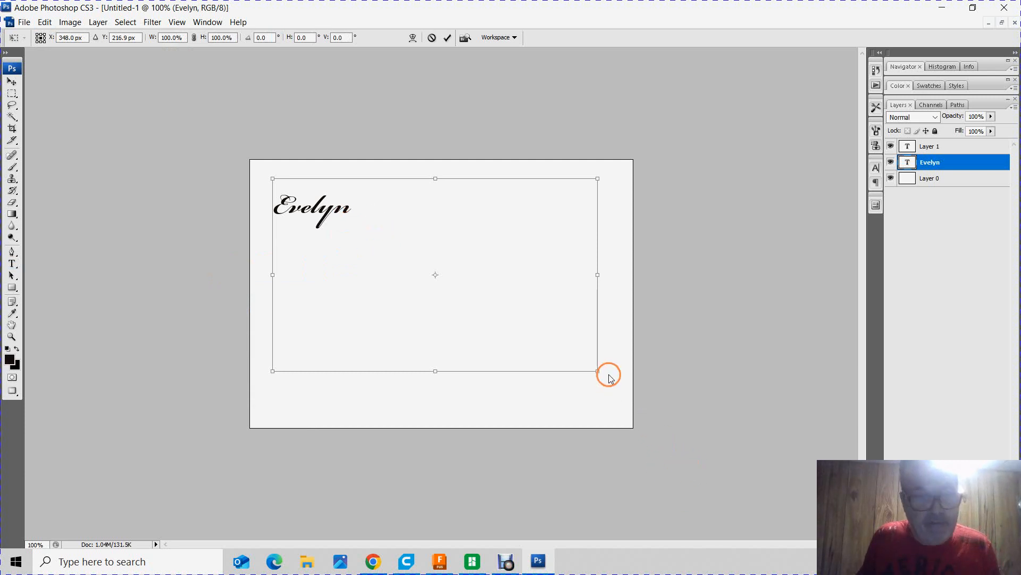
pyautogui.moveTo(598, 370); pyautogui.dragTo(999, 574)
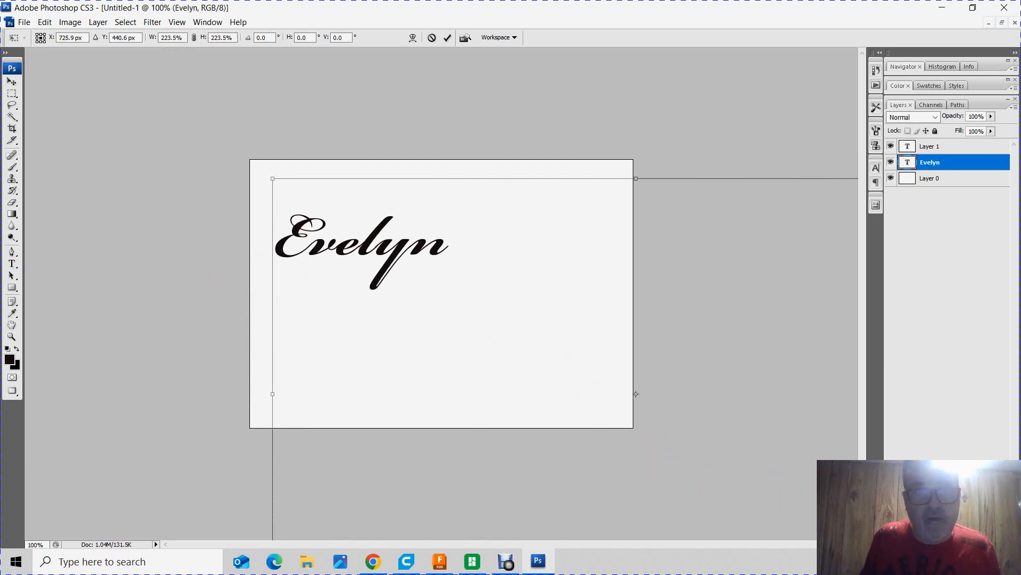
pyautogui.moveTo(274, 179); pyautogui.dragTo(162, 108)
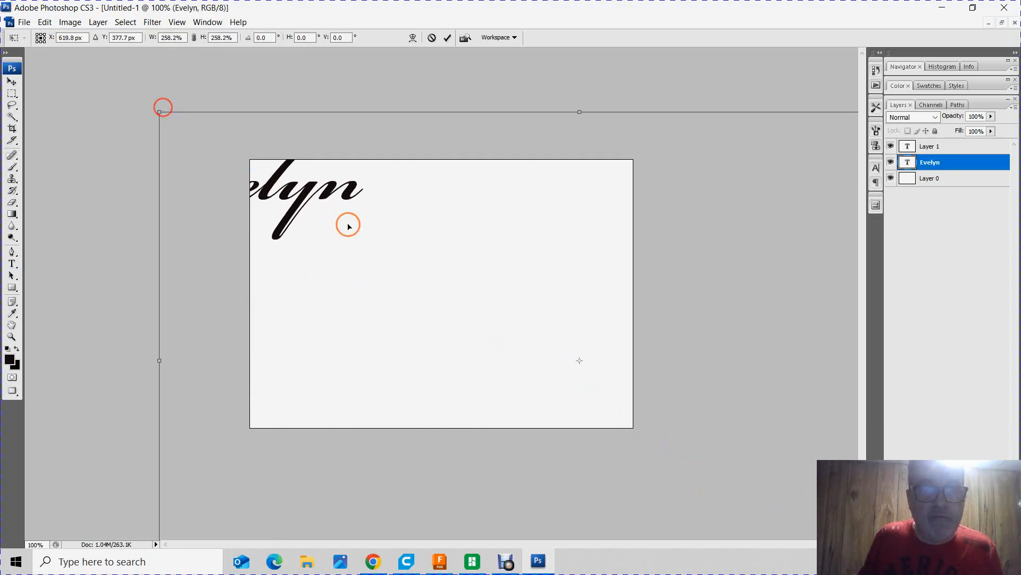
pyautogui.moveTo(367, 219); pyautogui.dragTo(605, 365)
pyautogui.moveTo(397, 259); pyautogui.dragTo(155, 114)
pyautogui.moveTo(340, 227); pyautogui.dragTo(496, 306)
pyautogui.moveTo(343, 225); pyautogui.dragTo(329, 224)
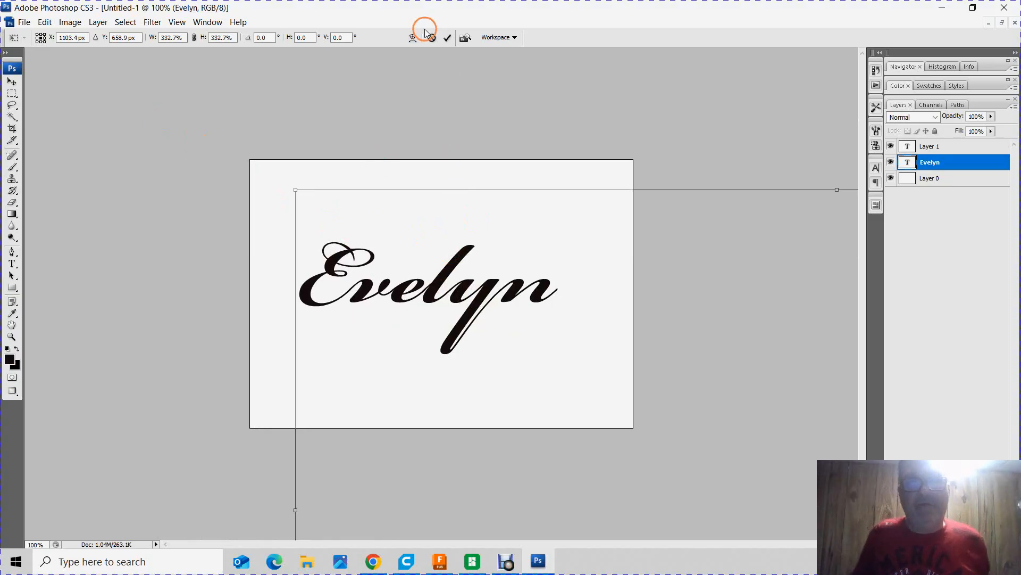
pyautogui.click(448, 37)
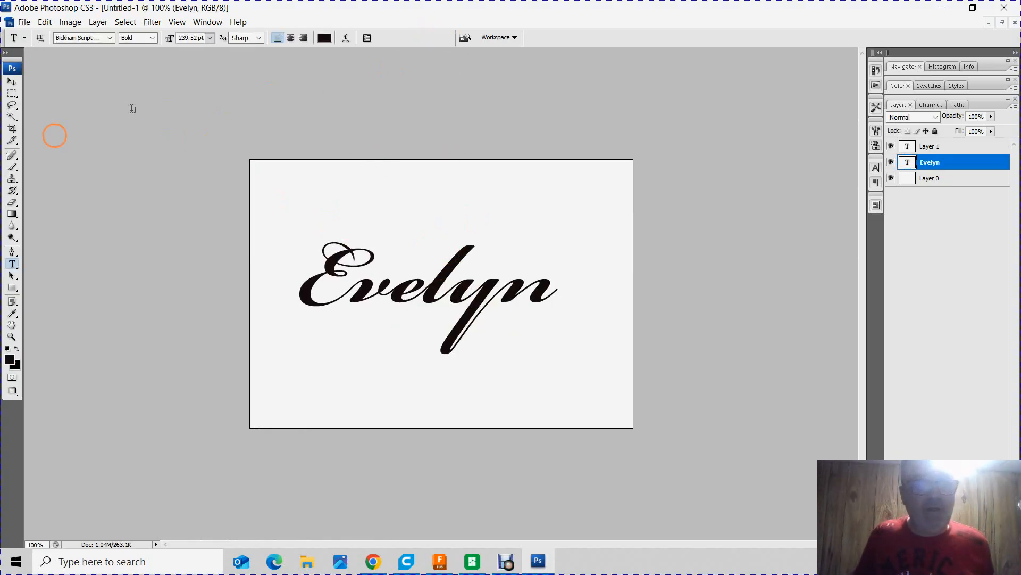
# Try to delete the blank area around the name and inside its first letter's loop using a Magic Wand selection, and clear the selection
pyautogui.click(14, 118)
pyautogui.rightClick(17, 122)
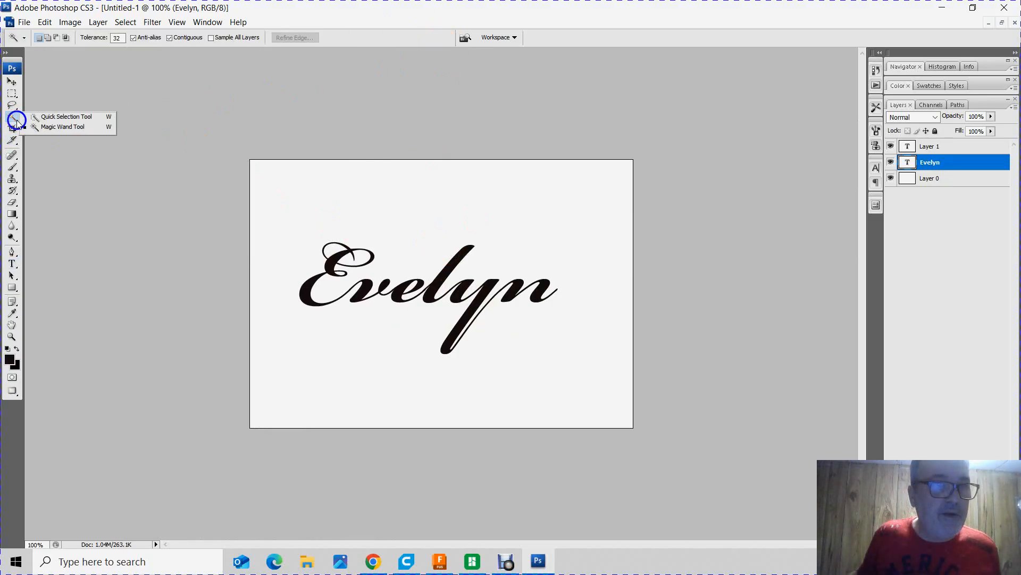
pyautogui.click(46, 131)
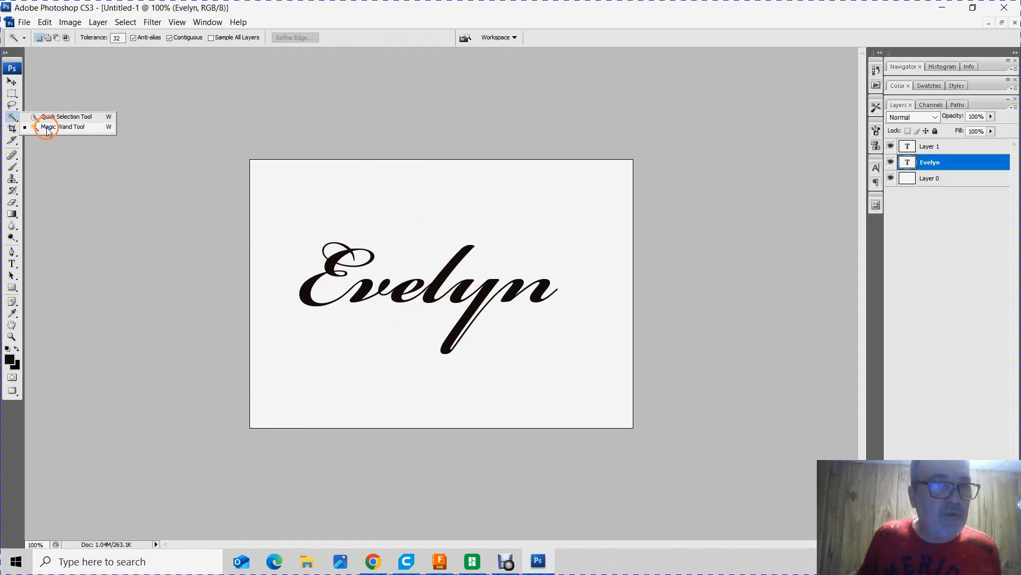
pyautogui.click(53, 129)
pyautogui.click(355, 189)
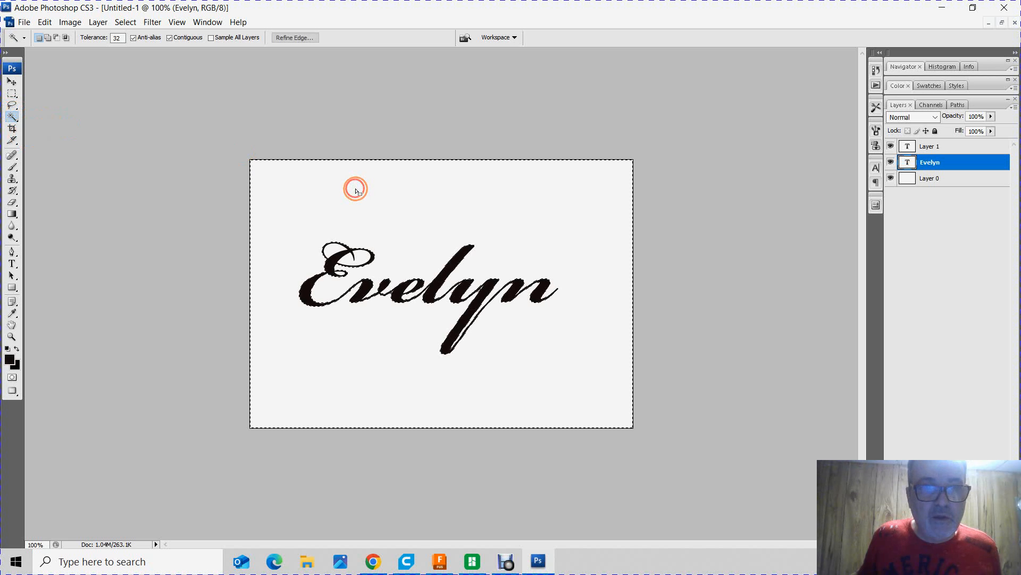
pyautogui.keyDown('shift'); pyautogui.click(364, 257); pyautogui.keyUp('shift')
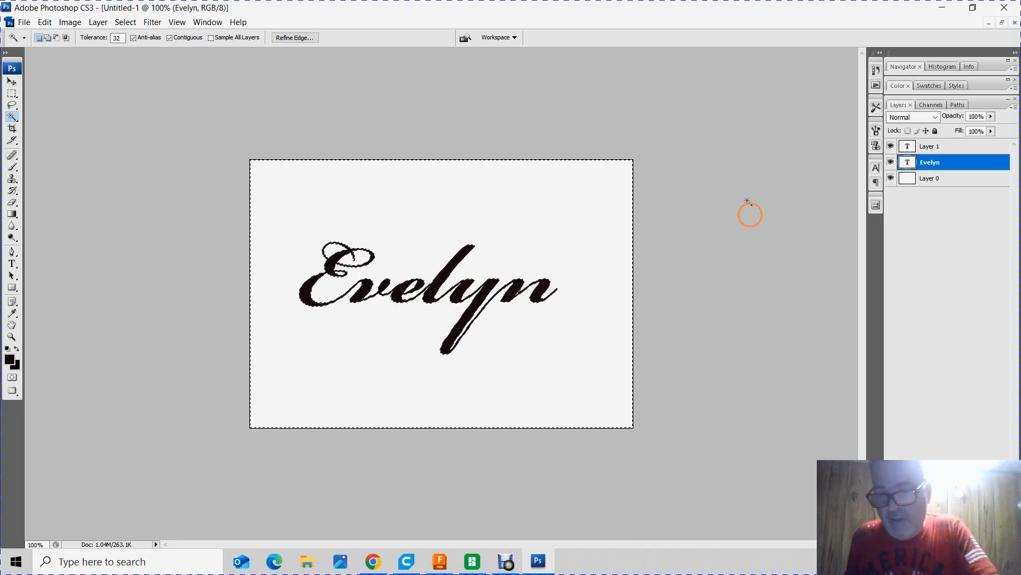
pyautogui.press('Delete')
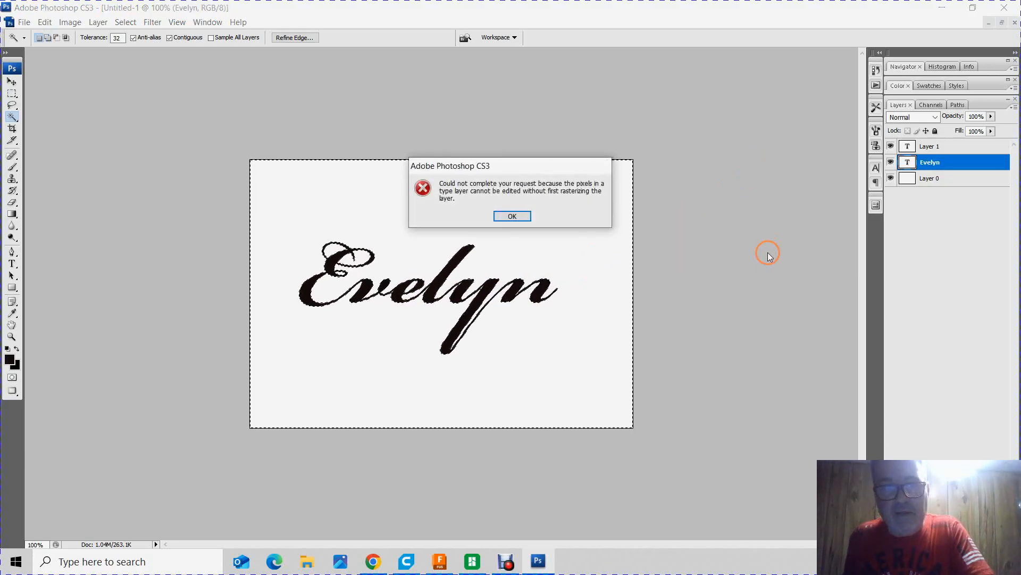
pyautogui.click(513, 216)
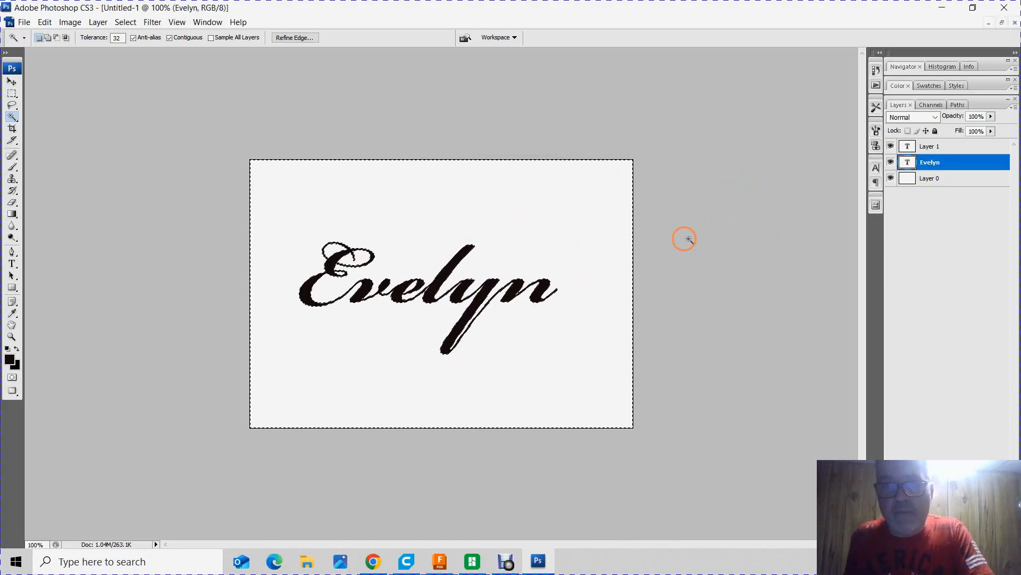
pyautogui.click(538, 208)
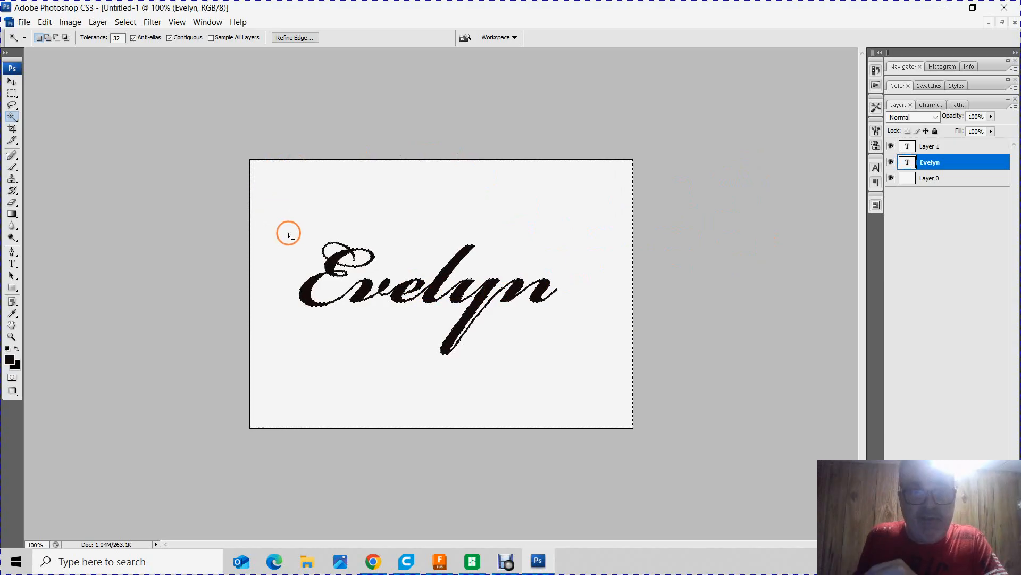
pyautogui.click(152, 188)
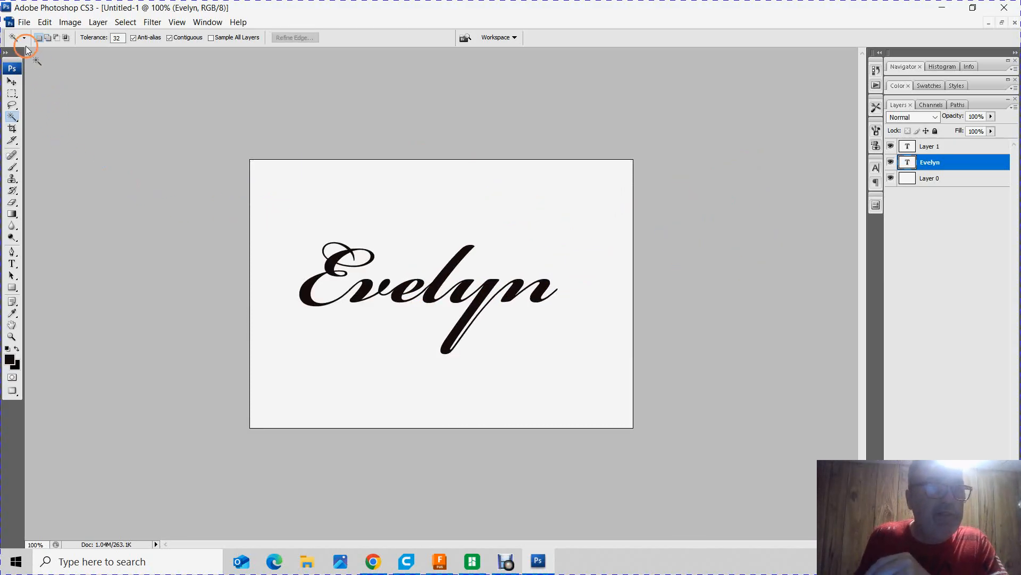
# Save the artwork in the Downloads folder as Untitled-1.png in PNG format with interlacing set to None
pyautogui.click(24, 23)
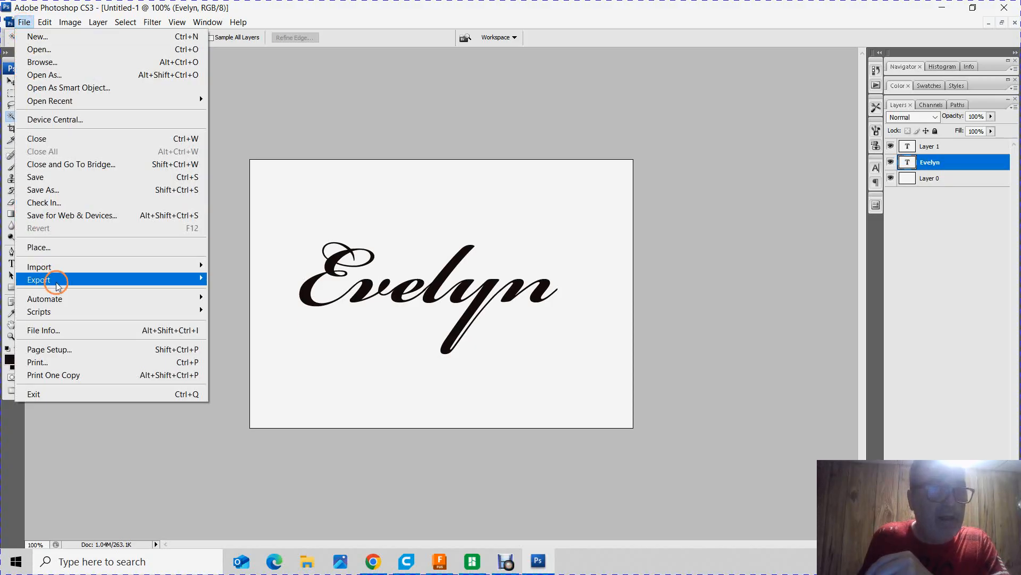
pyautogui.click(62, 191)
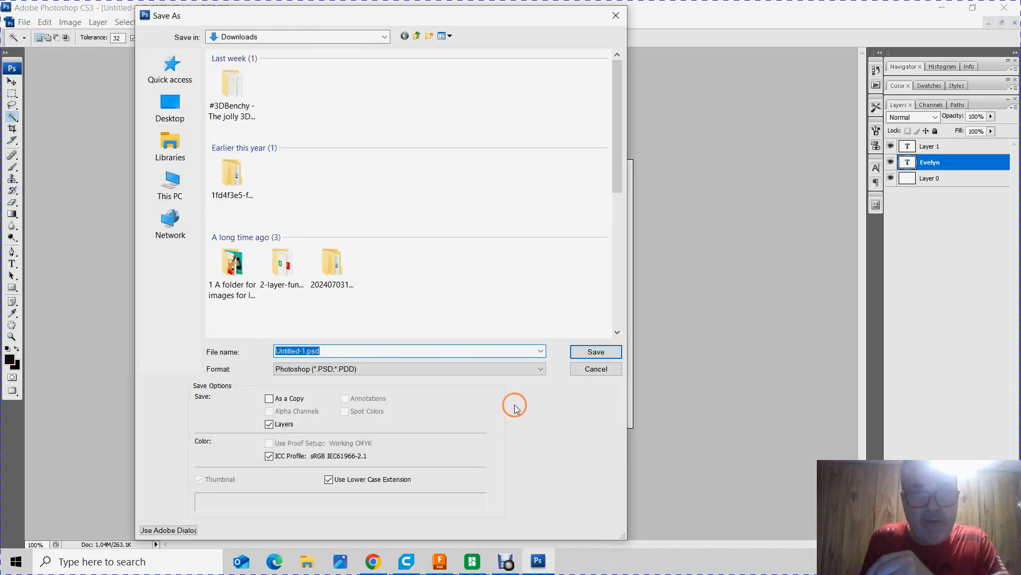
pyautogui.click(539, 368)
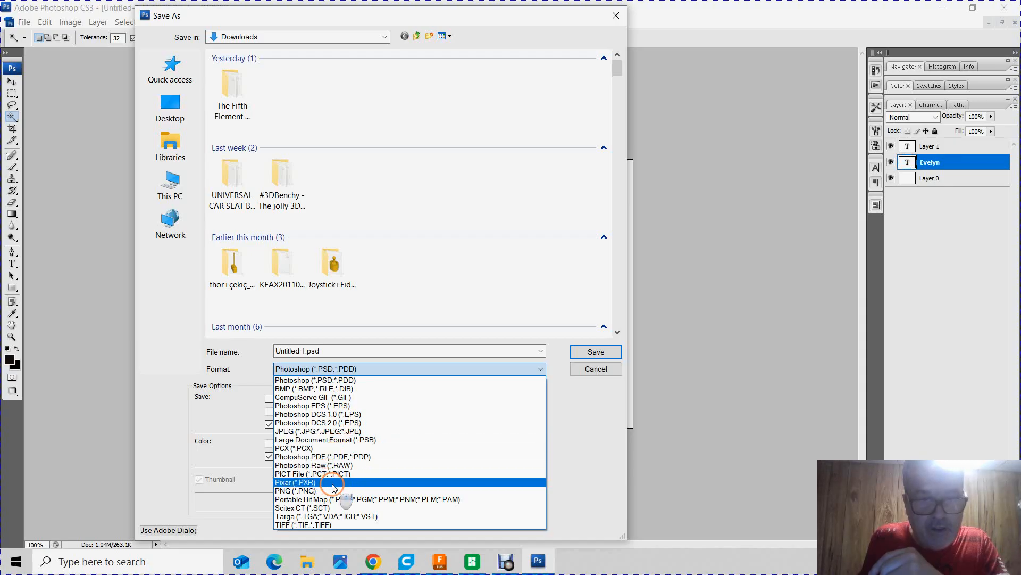
pyautogui.click(325, 490)
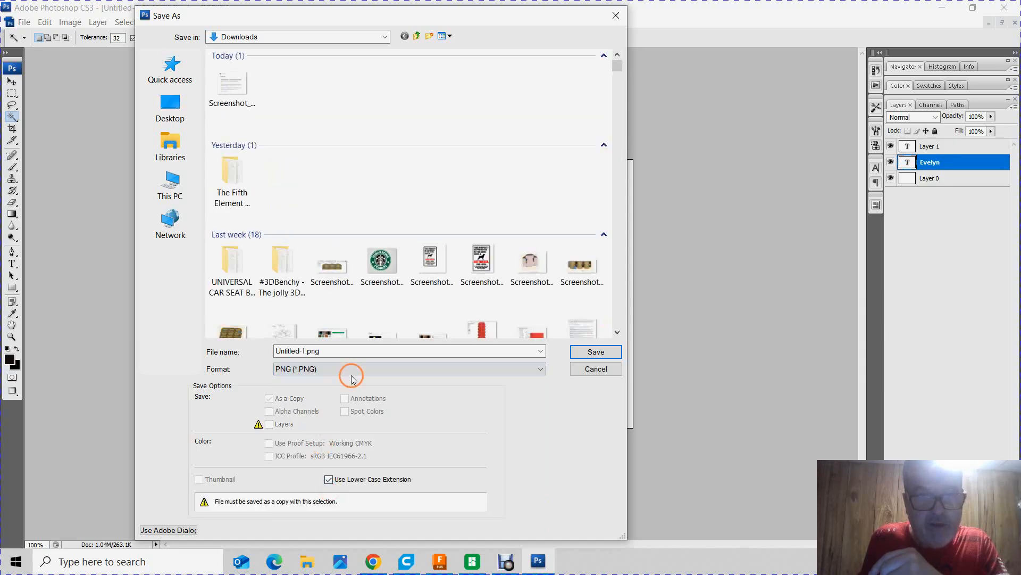
pyautogui.click(600, 351)
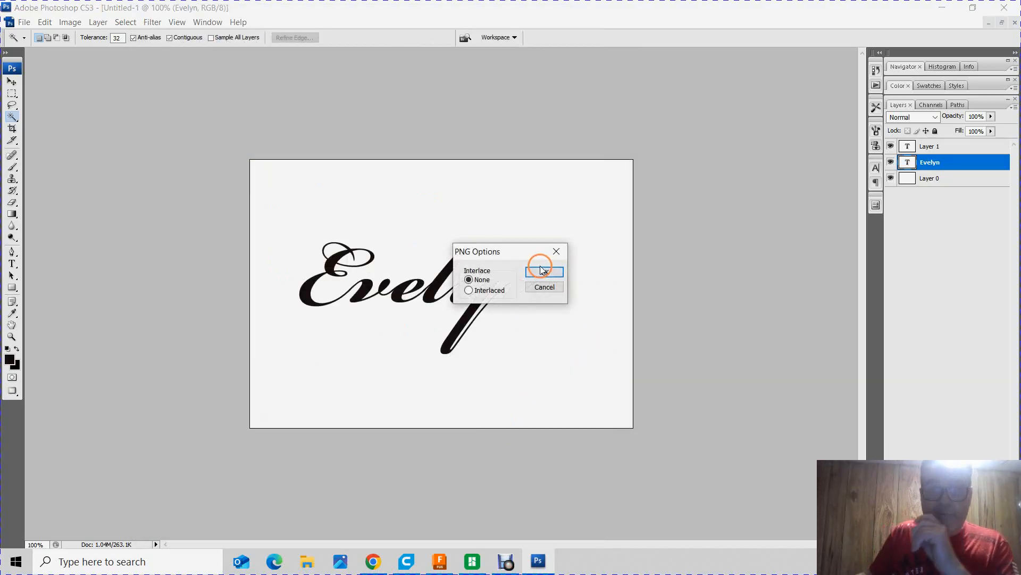
pyautogui.click(541, 272)
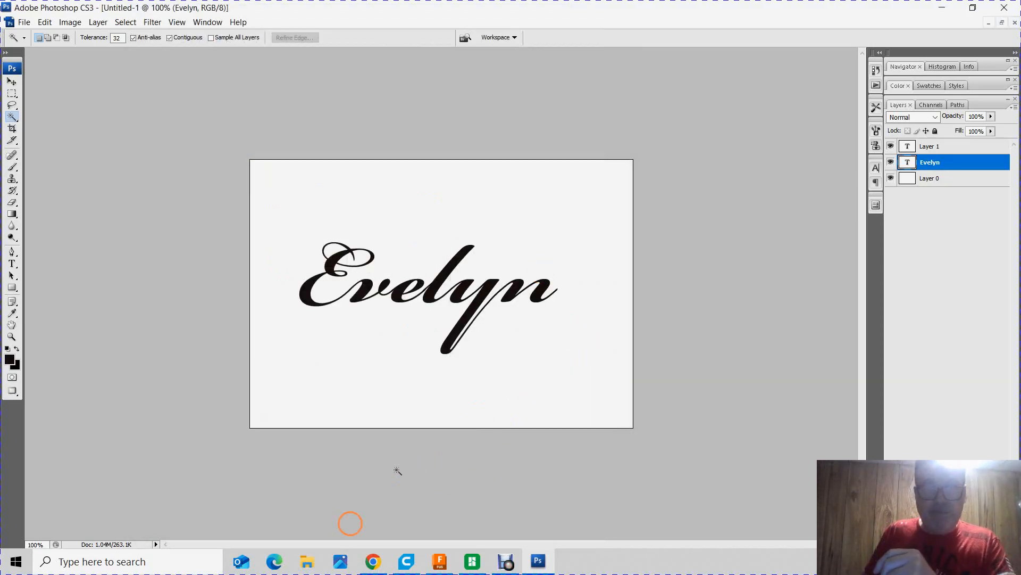
# Switch to Chrome, open the Convertio website in a new tab and upload Untitled-1.png from the Downloads folder
pyautogui.click(373, 561)
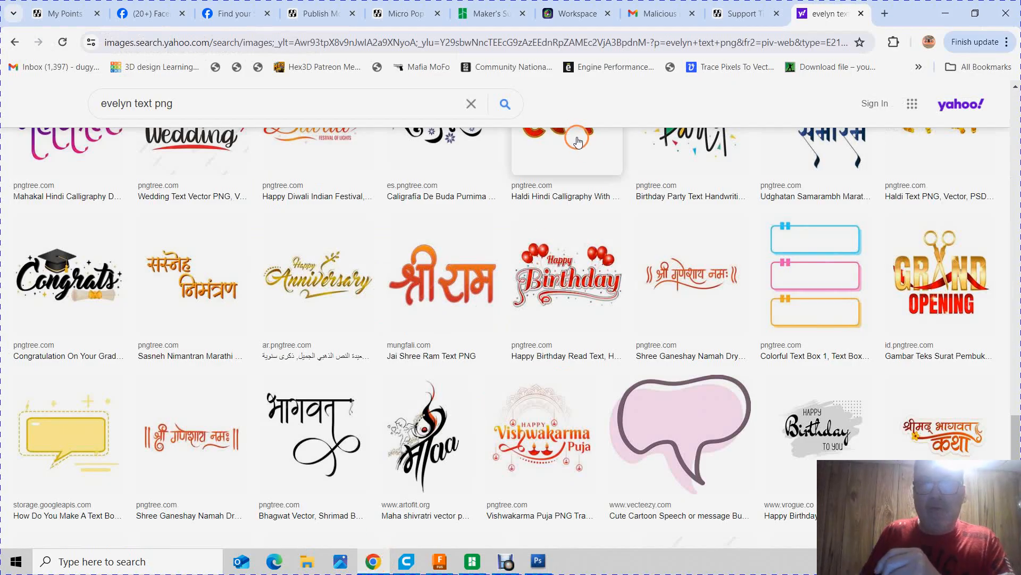
pyautogui.click(885, 14)
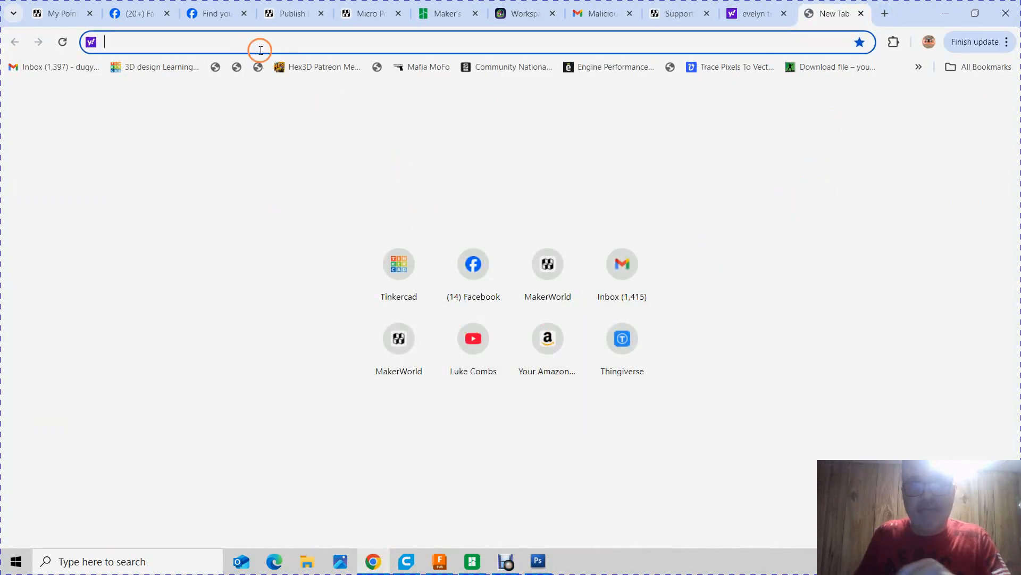
pyautogui.write('conve')
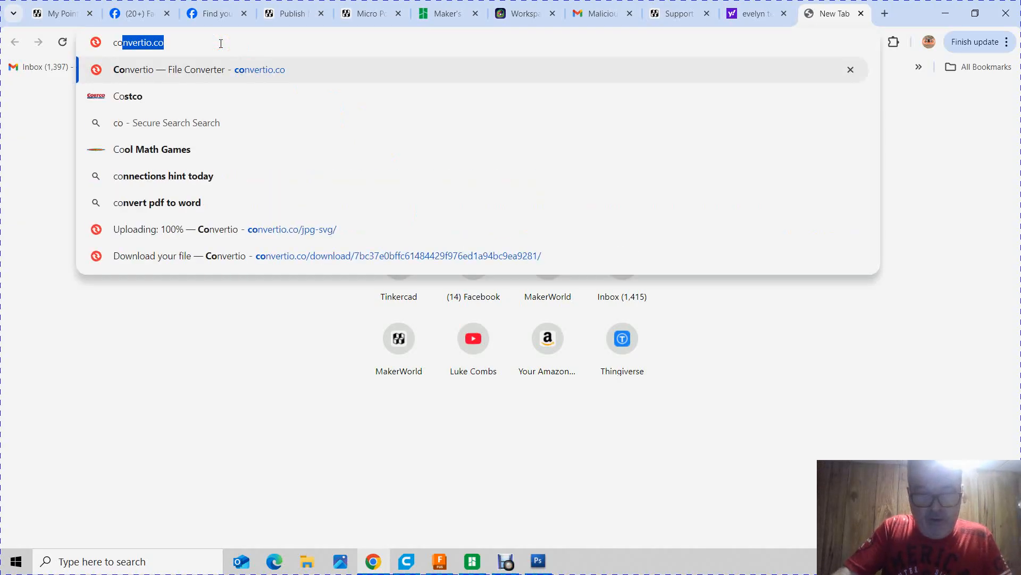
pyautogui.write('rtio')
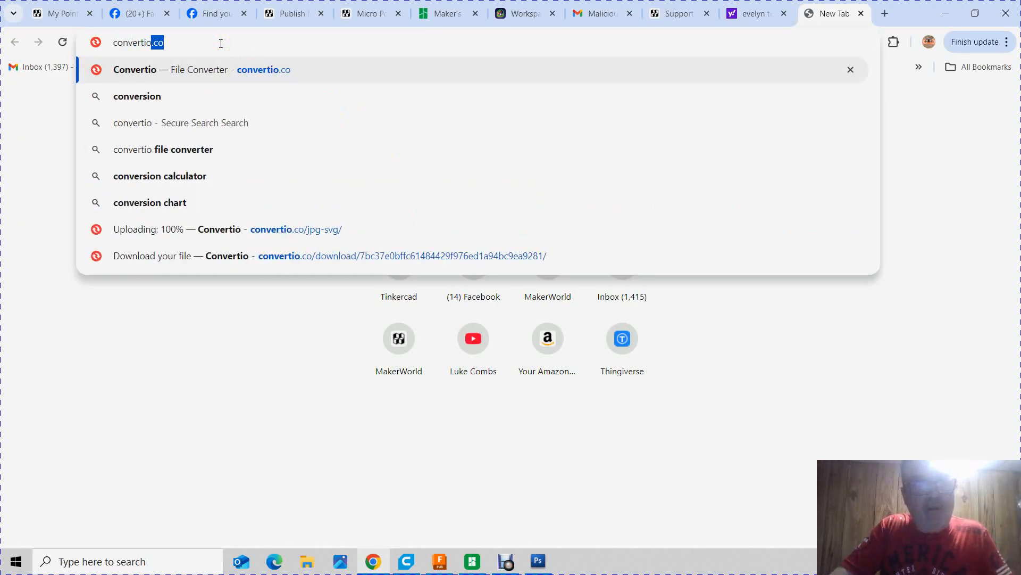
pyautogui.click(205, 70)
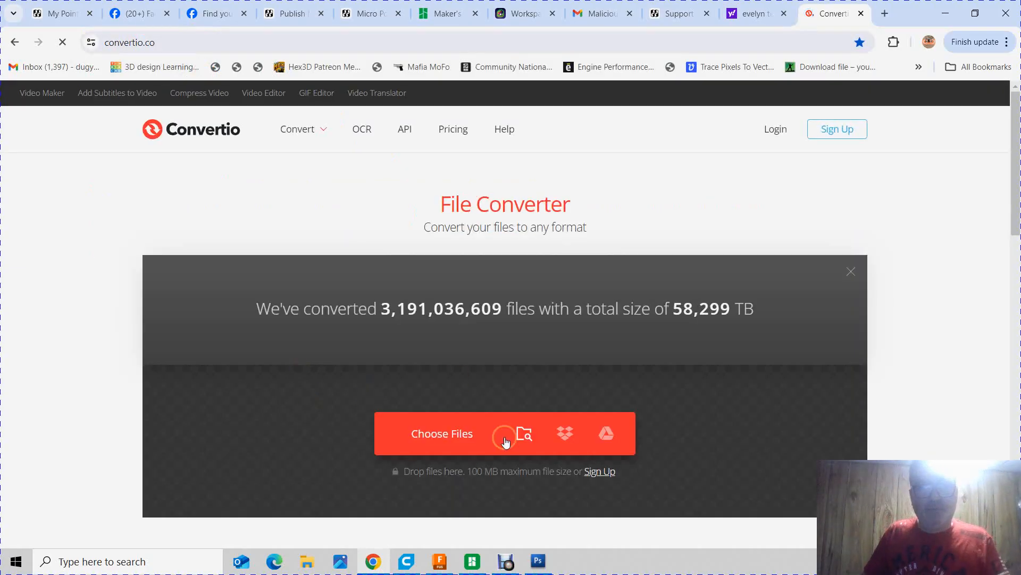
pyautogui.click(524, 431)
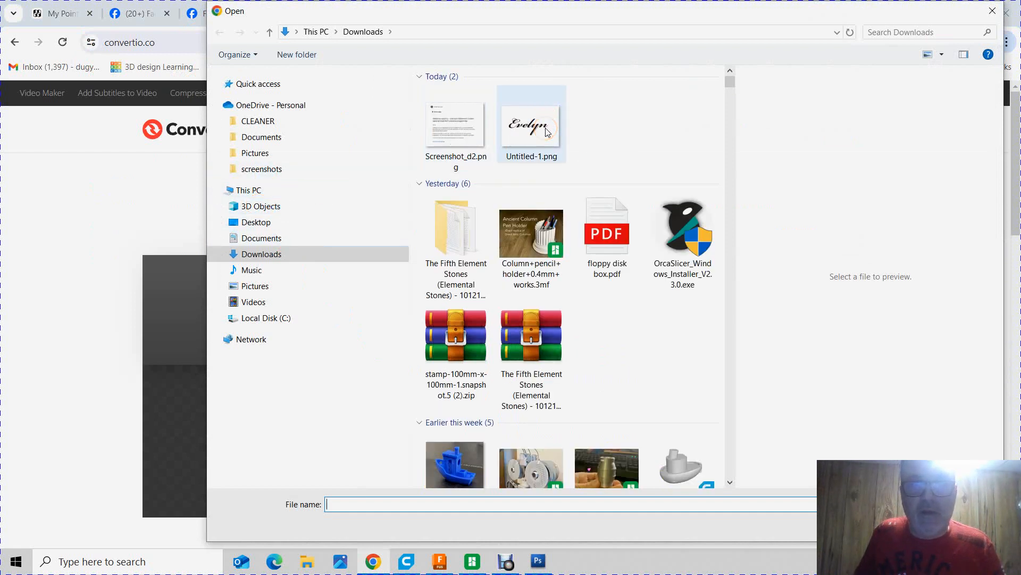
pyautogui.doubleClick(548, 132)
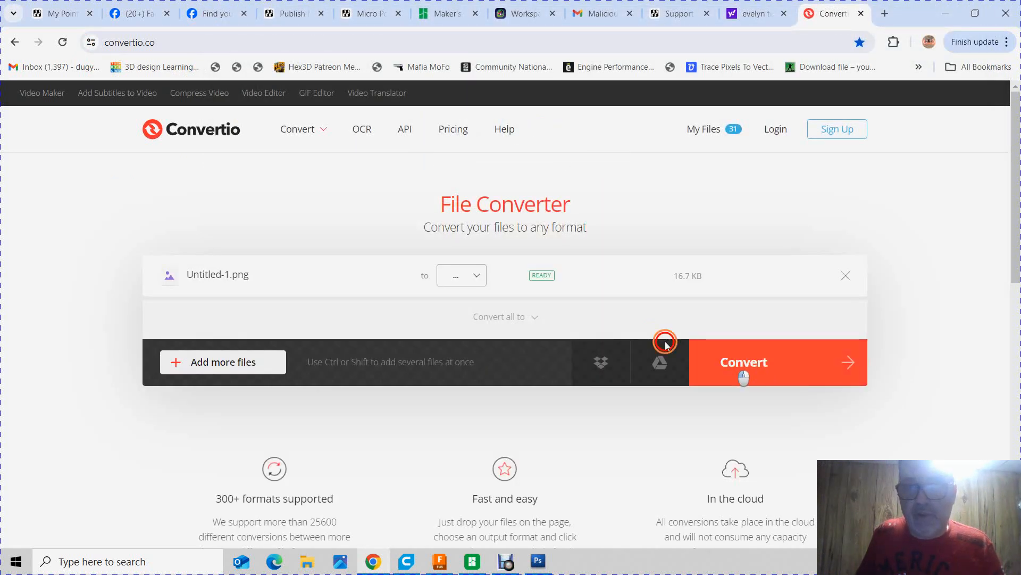
# Convert Untitled-1.png to SVG format and download the converted file
pyautogui.click(479, 275)
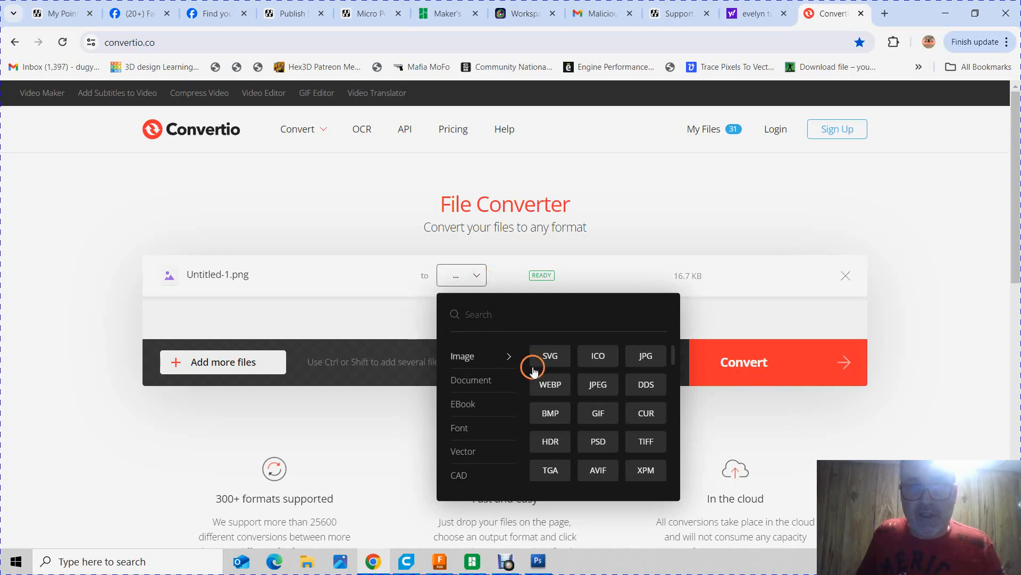
pyautogui.click(548, 355)
pyautogui.click(747, 362)
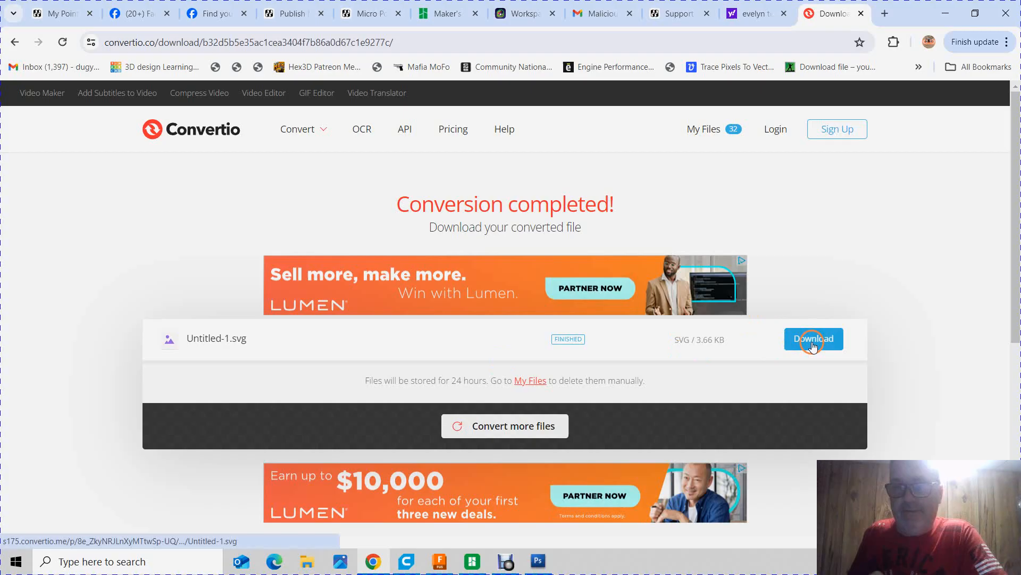
pyautogui.click(811, 343)
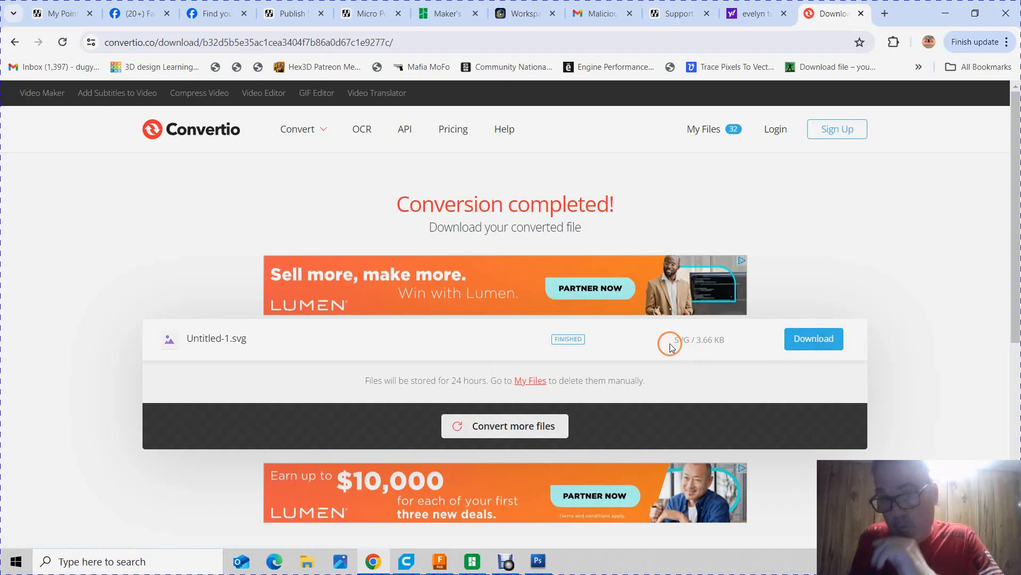
pyautogui.click(798, 343)
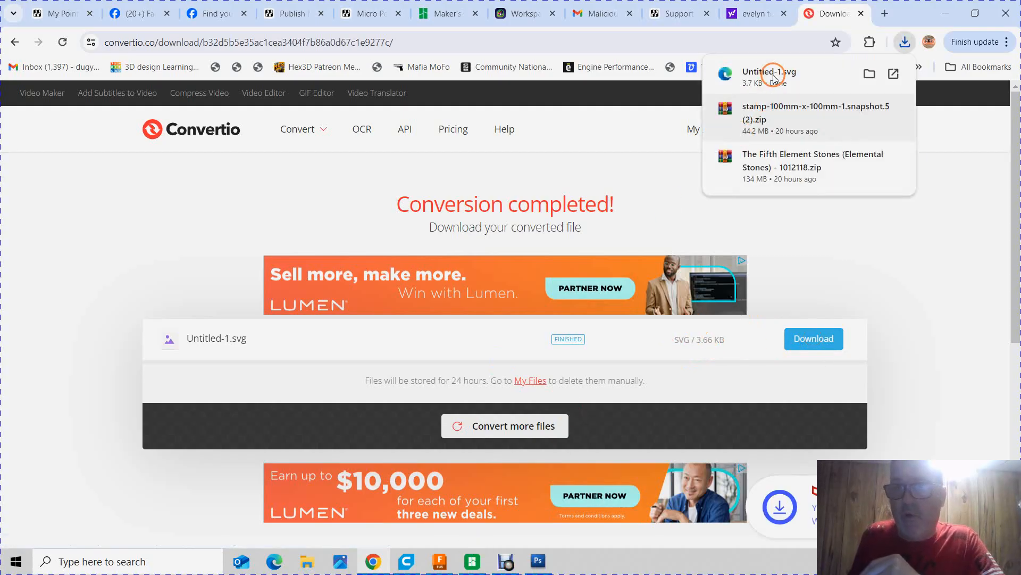
# Switch to Fusion, undo the name's sketch text and its unfinished extrusion, and leave the empty sketch
pyautogui.click(439, 563)
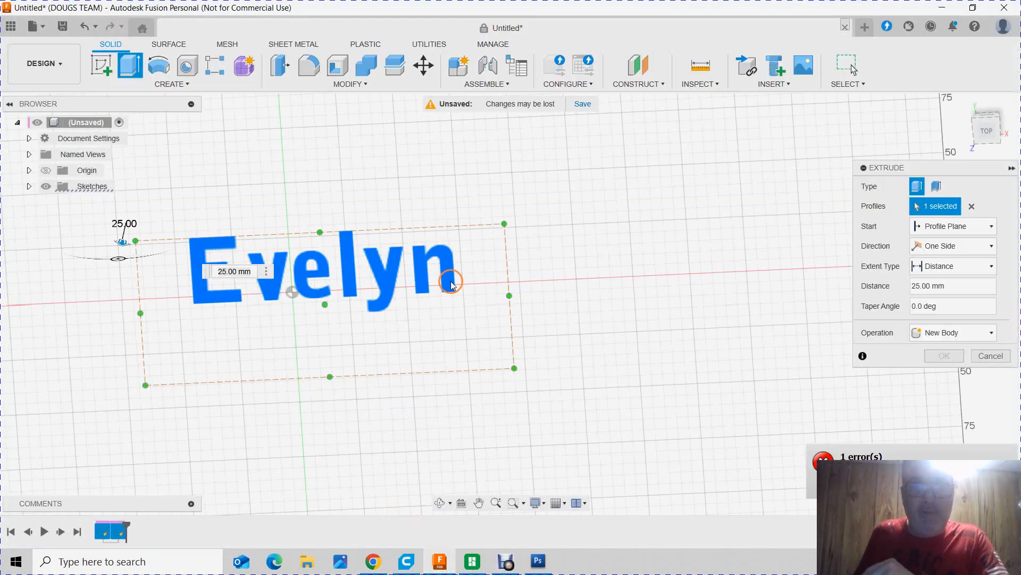
pyautogui.click(89, 29)
pyautogui.click(83, 28)
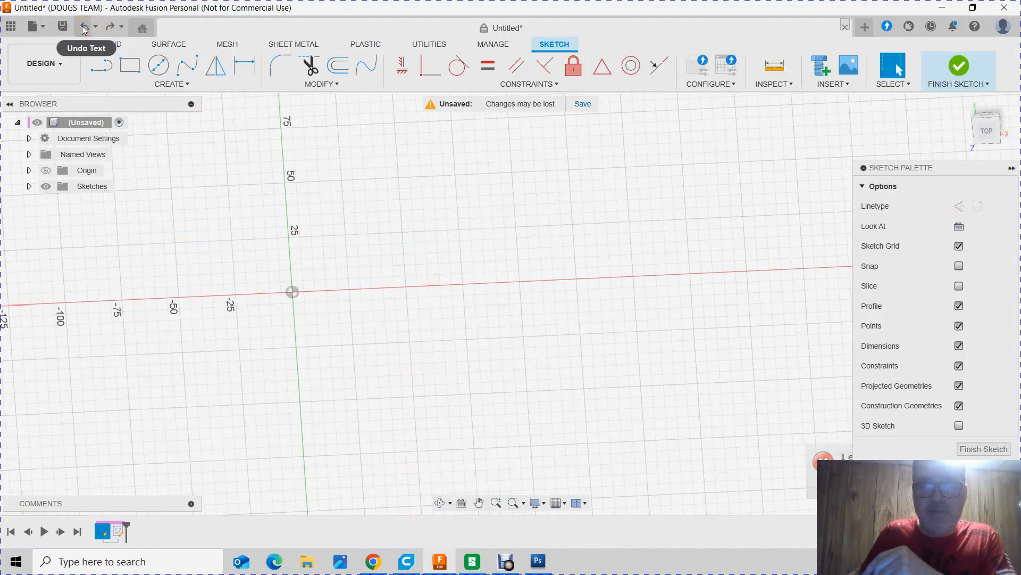
pyautogui.click(84, 29)
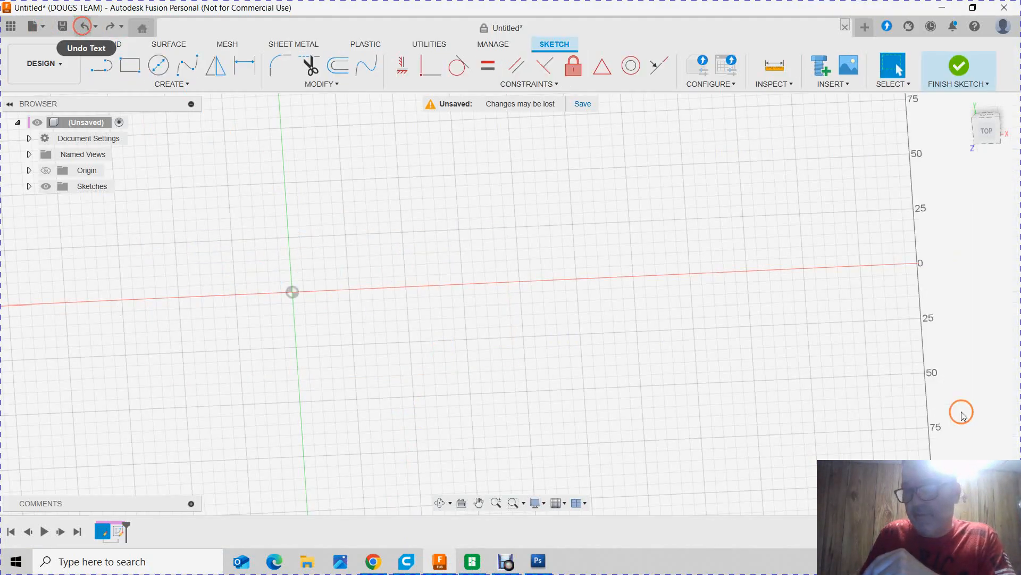
pyautogui.click(705, 355)
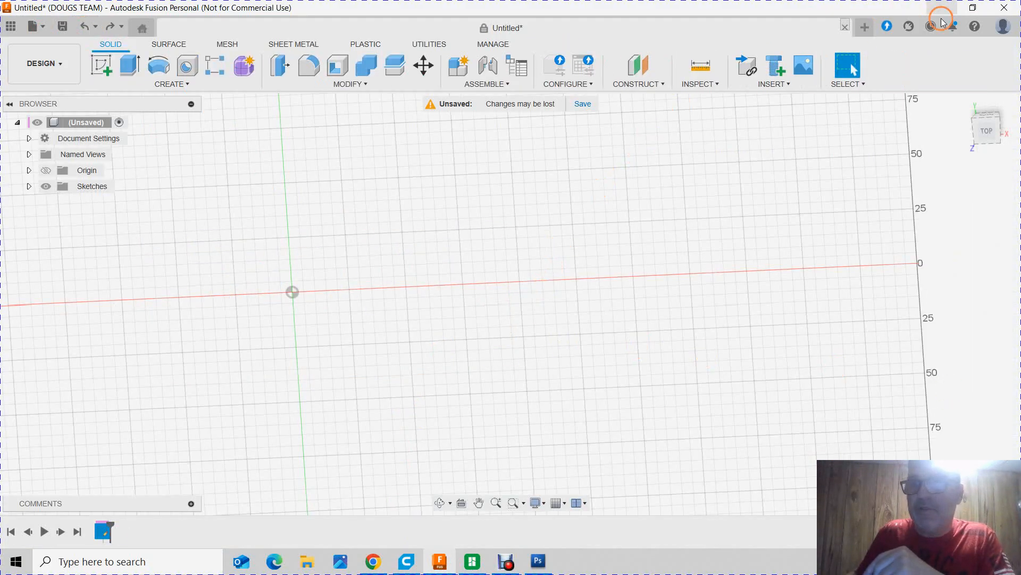
pyautogui.scroll(-4, 542, 230)
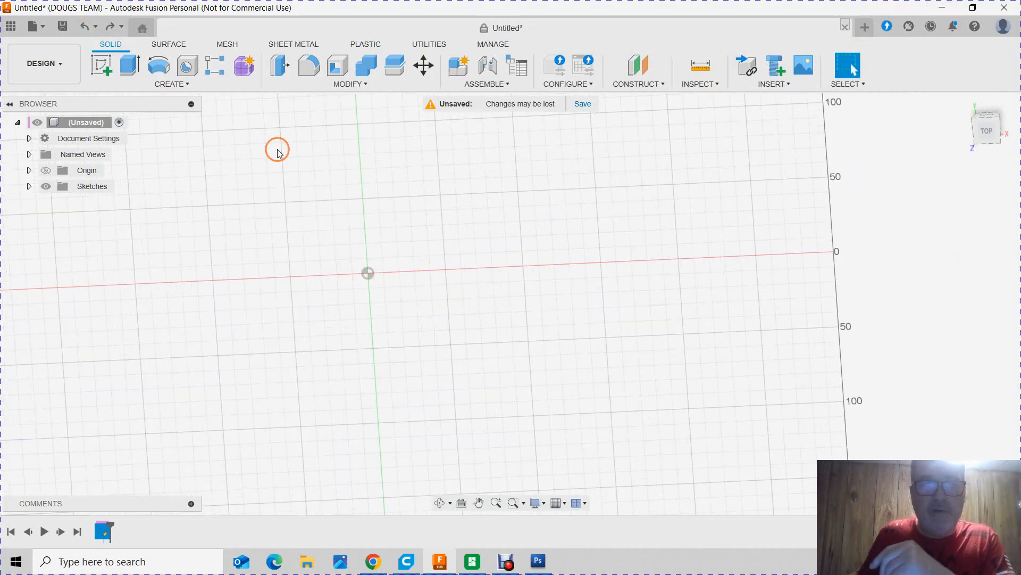
# Insert Untitled-1.svg from the Downloads folder of this computer as an SVG on the origin plane facing the top view
pyautogui.click(774, 84)
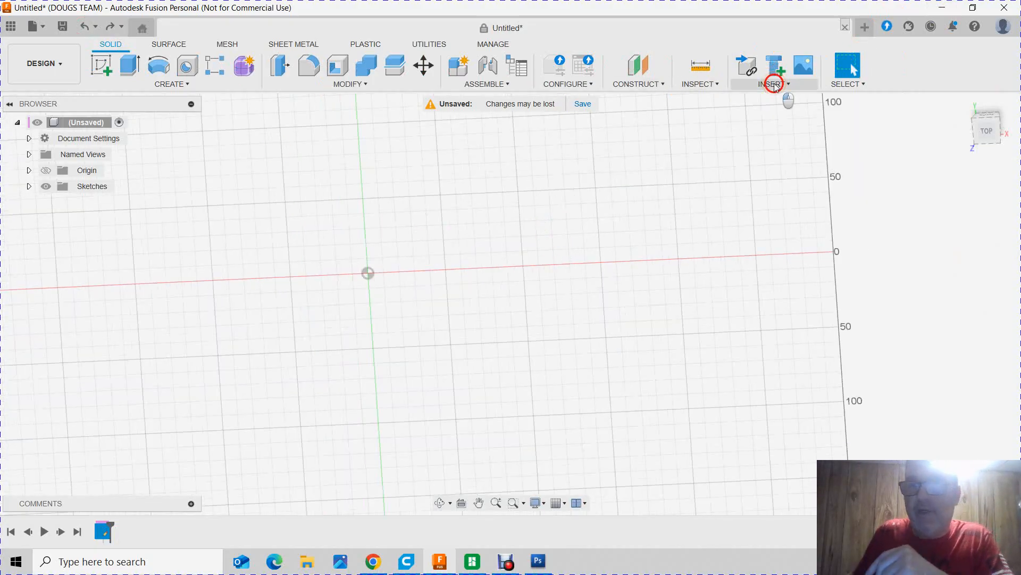
pyautogui.click(783, 182)
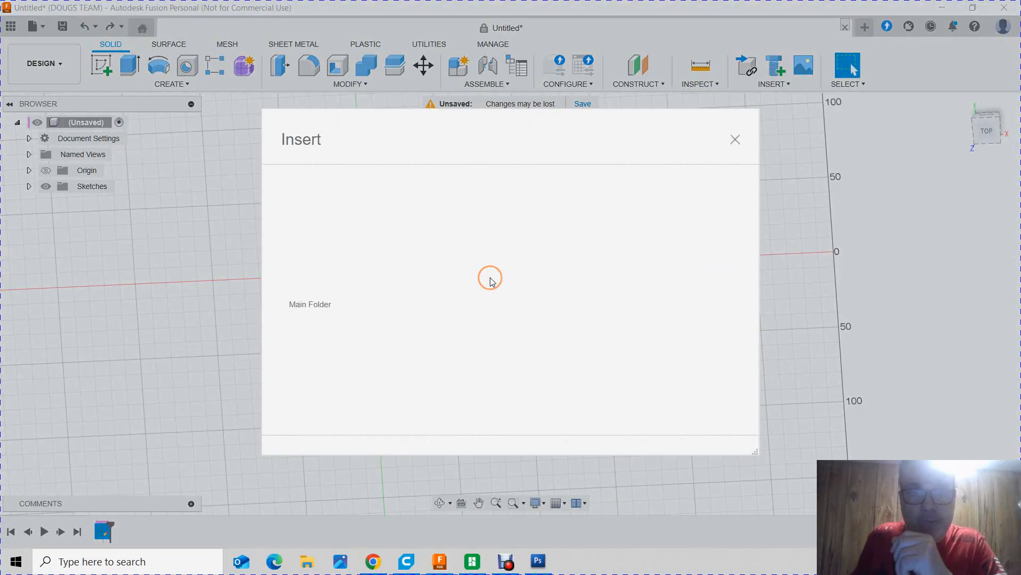
pyautogui.click(346, 413)
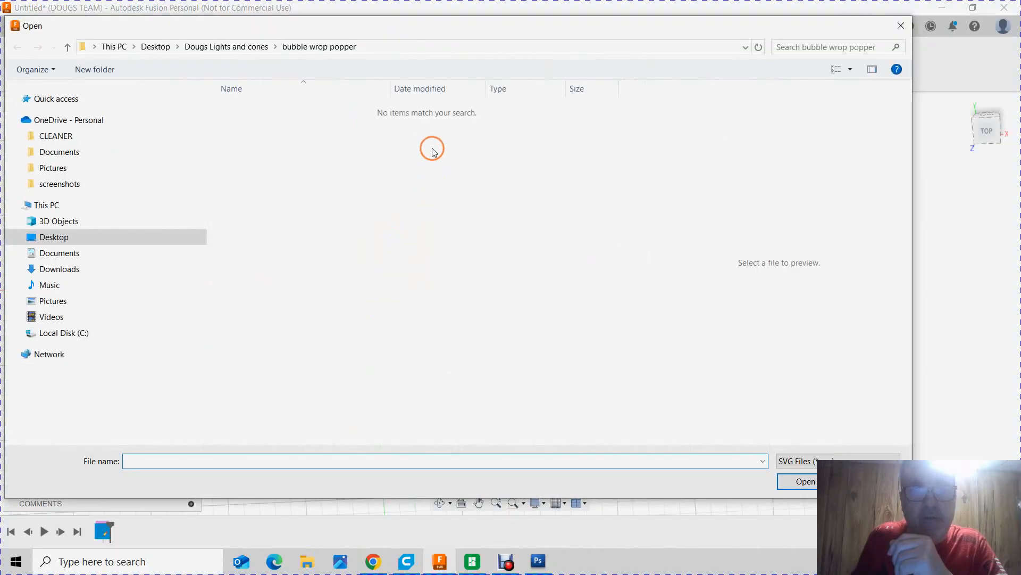
pyautogui.click(60, 270)
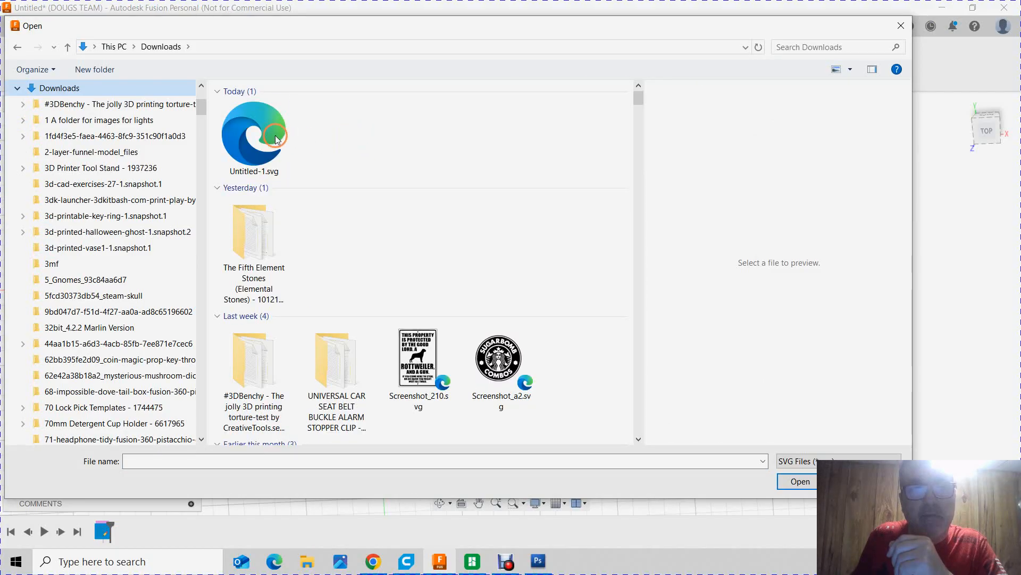
pyautogui.doubleClick(276, 139)
pyautogui.click(457, 343)
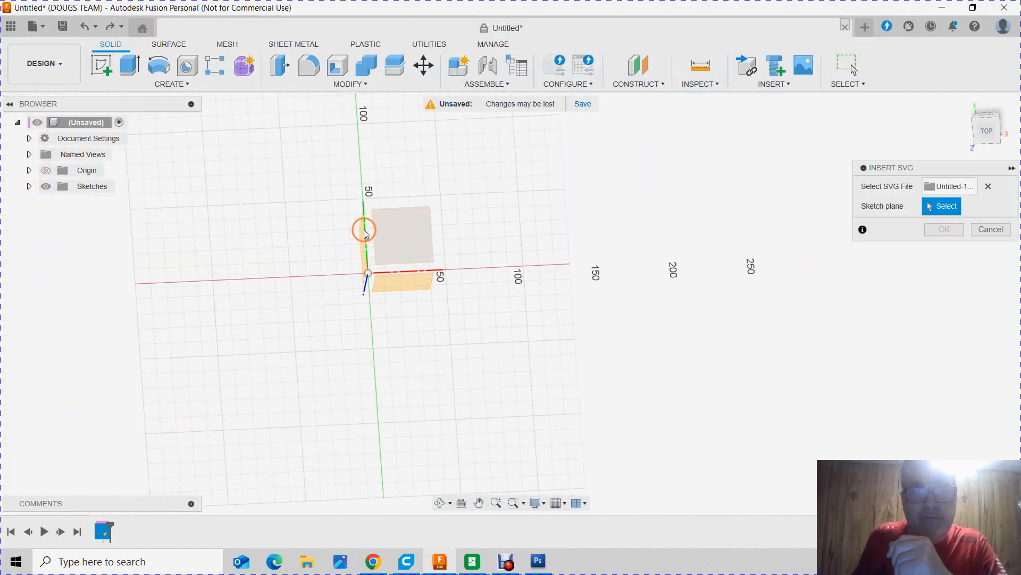
pyautogui.click(379, 174)
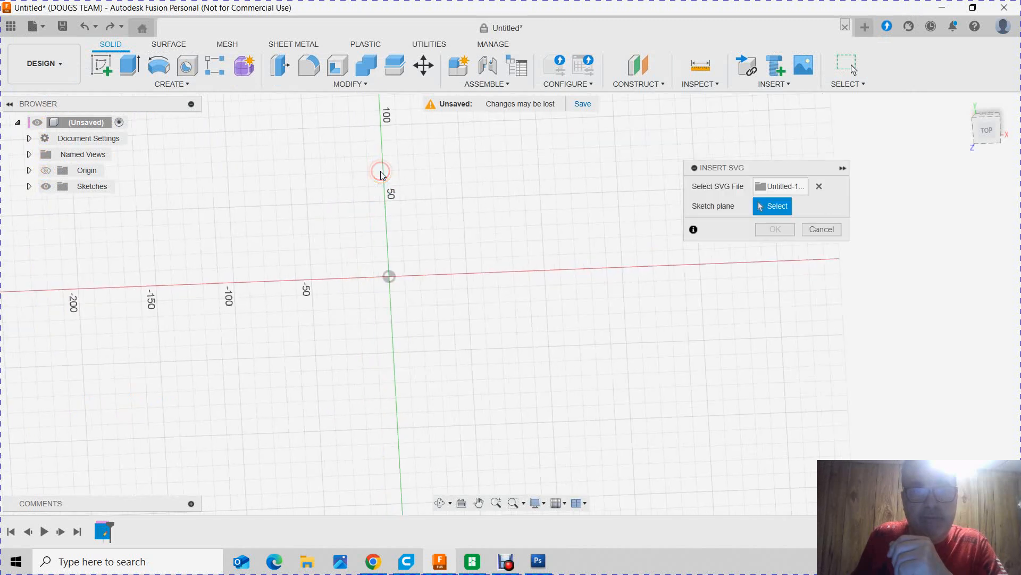
pyautogui.scroll(3, 535, 372)
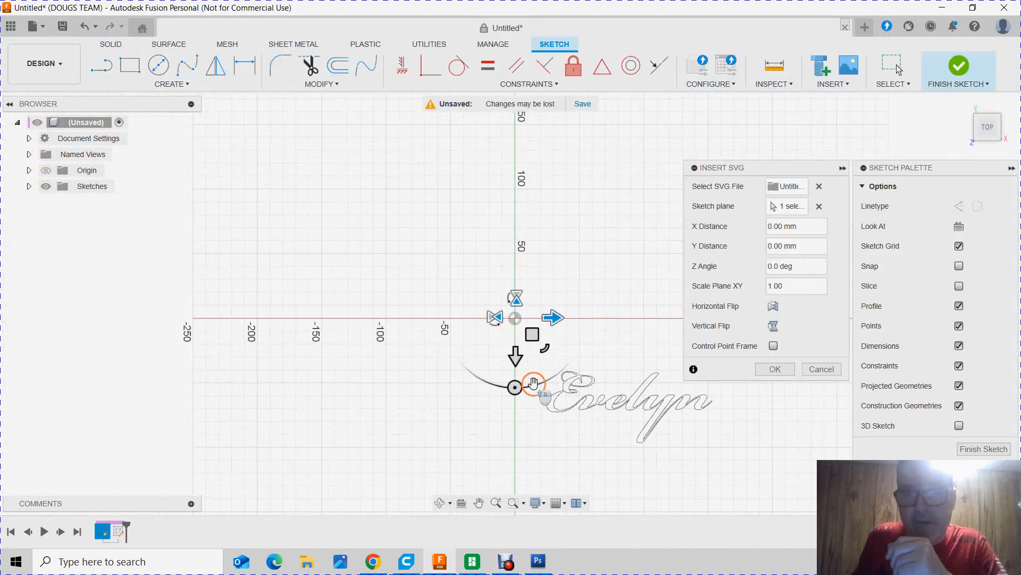
# Move the inserted name outline across the vertical axis below the origin and scale it to about 1.937
pyautogui.moveTo(520, 314); pyautogui.dragTo(253, 229)
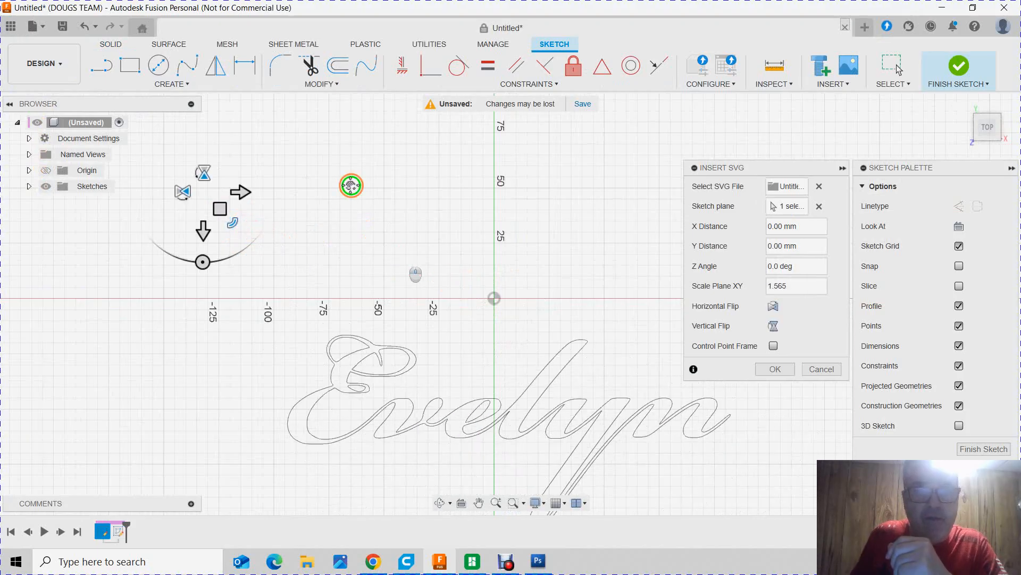
pyautogui.scroll(-1, 349, 198)
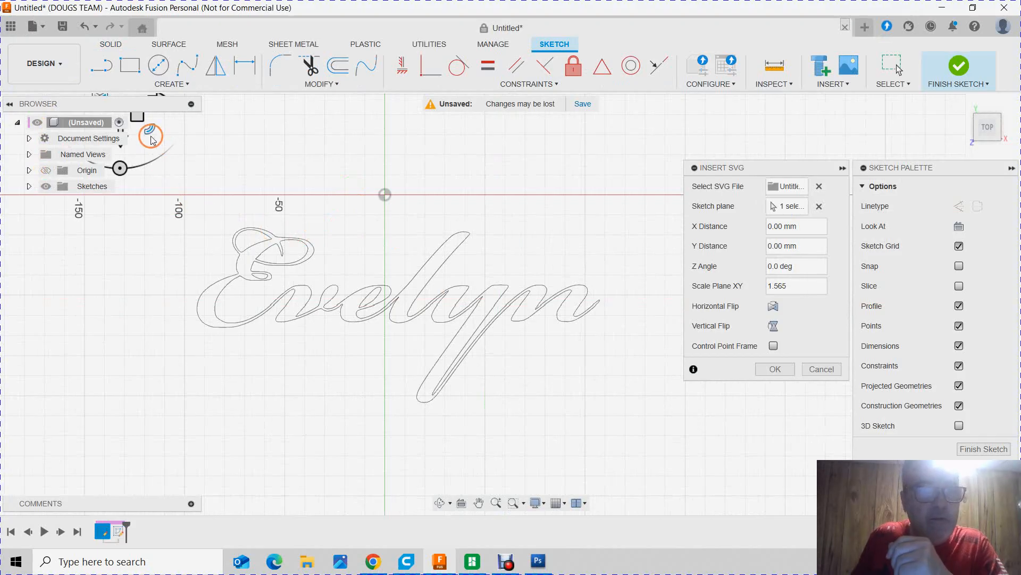
pyautogui.moveTo(151, 129); pyautogui.dragTo(155, 132)
pyautogui.scroll(-3, 355, 236)
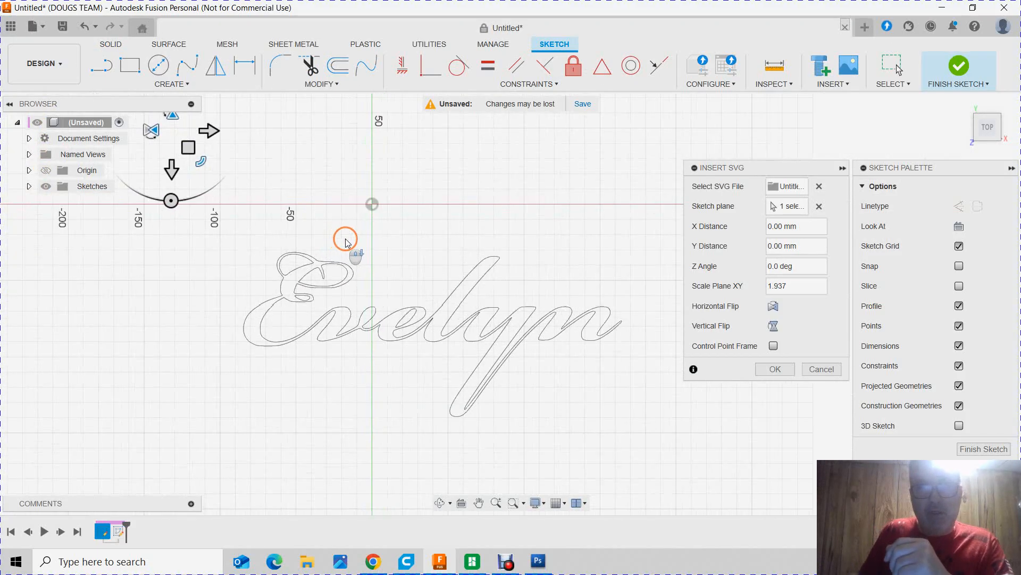
pyautogui.scroll(1, 356, 247)
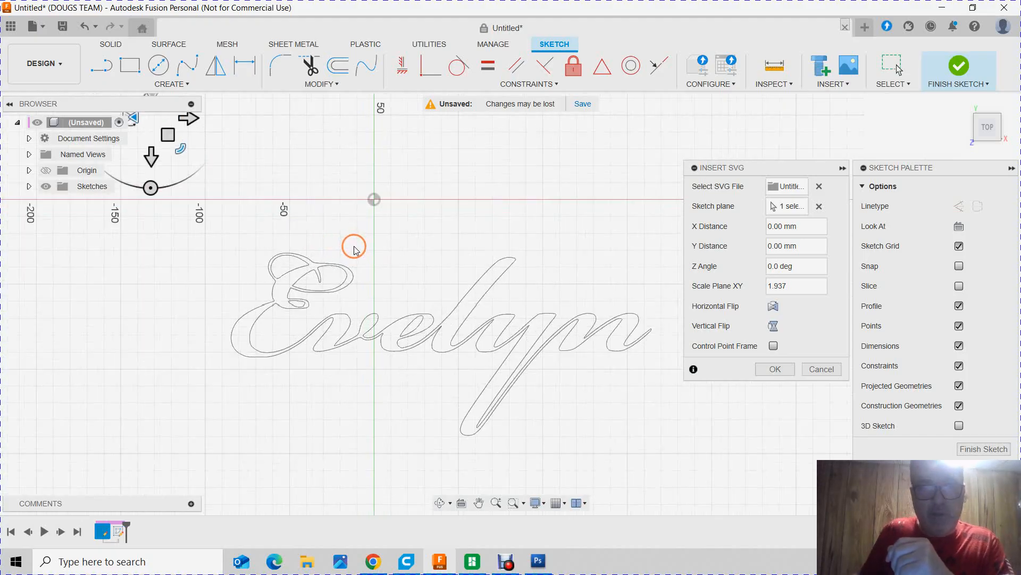
pyautogui.click(781, 368)
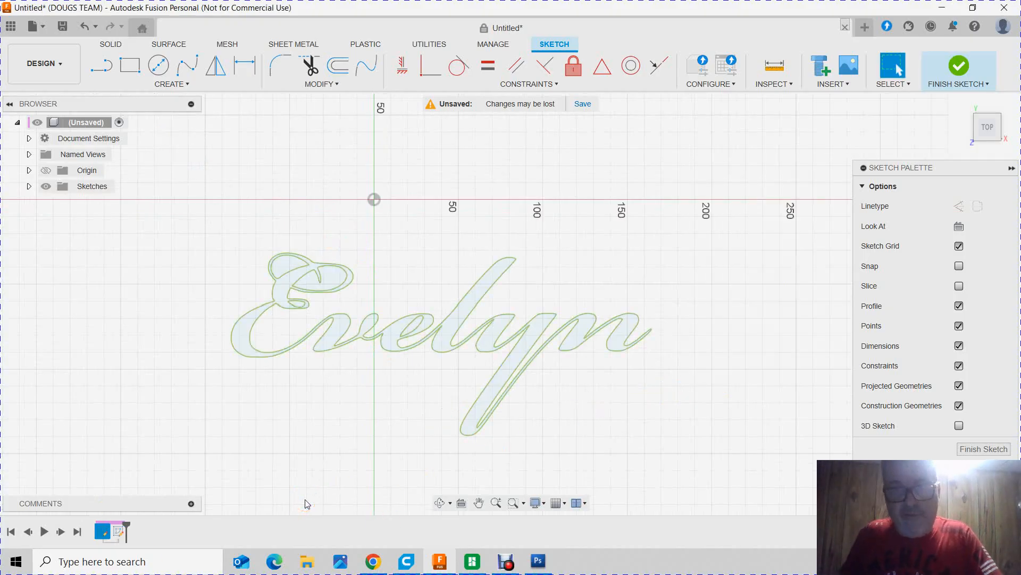
# Offset the name's outer contour outward by about 9.506 mm with chain selection and finish the sketch
pyautogui.press('o')
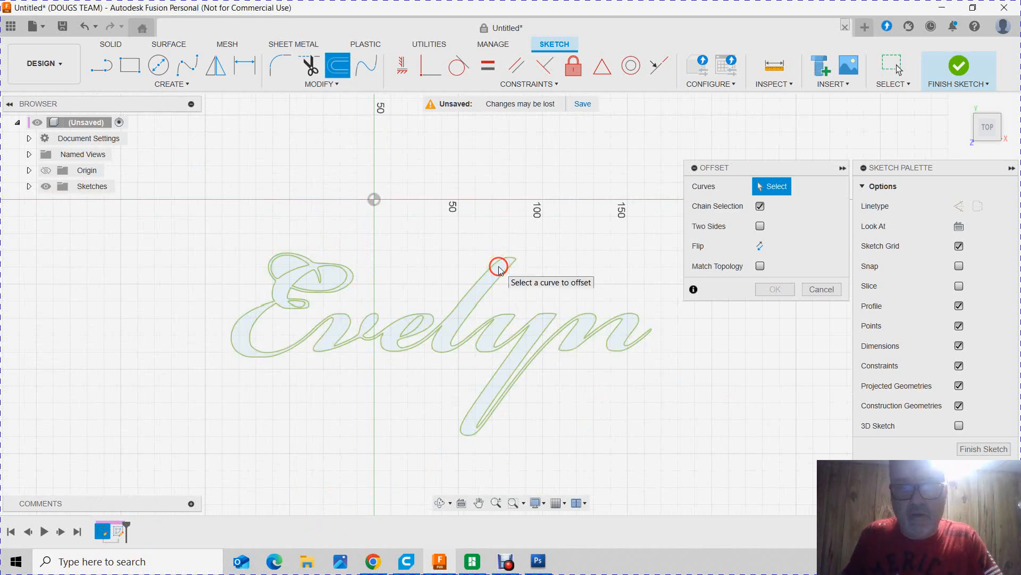
pyautogui.click(489, 283)
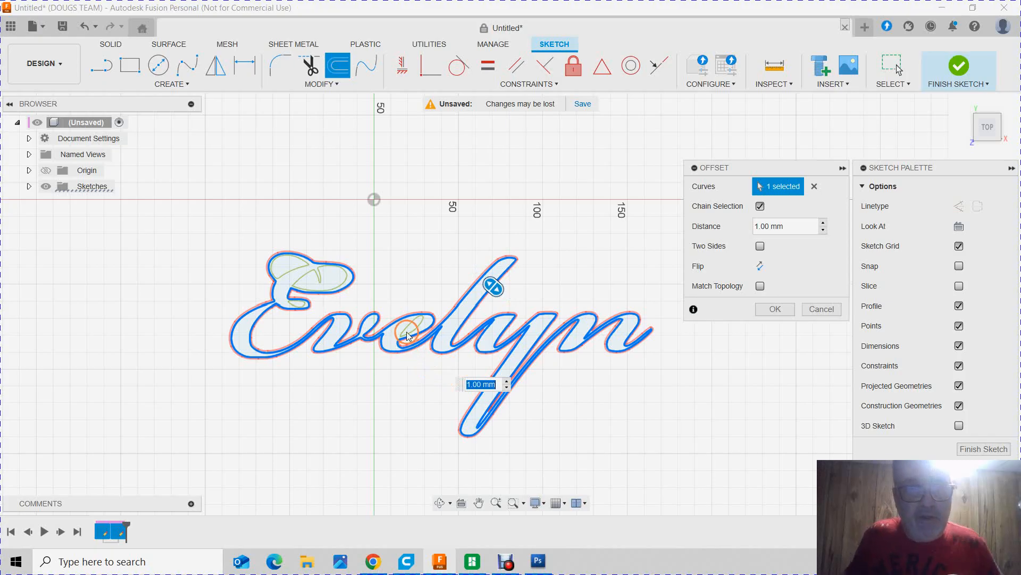
pyautogui.moveTo(494, 288)
pyautogui.mouseDown()
pyautogui.moveTo(484, 281)
pyautogui.moveTo(501, 295)
pyautogui.mouseUp()
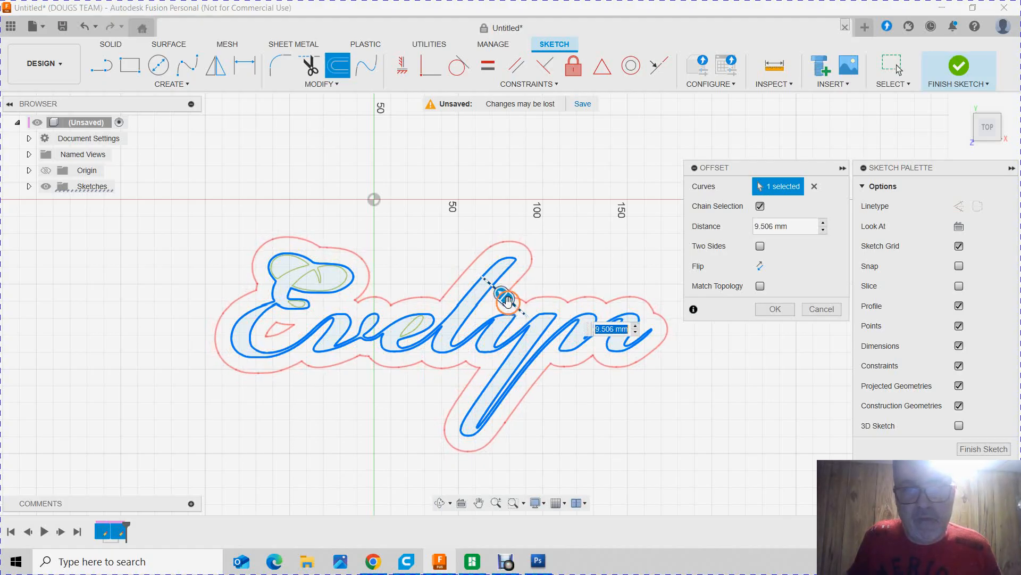
pyautogui.click(782, 309)
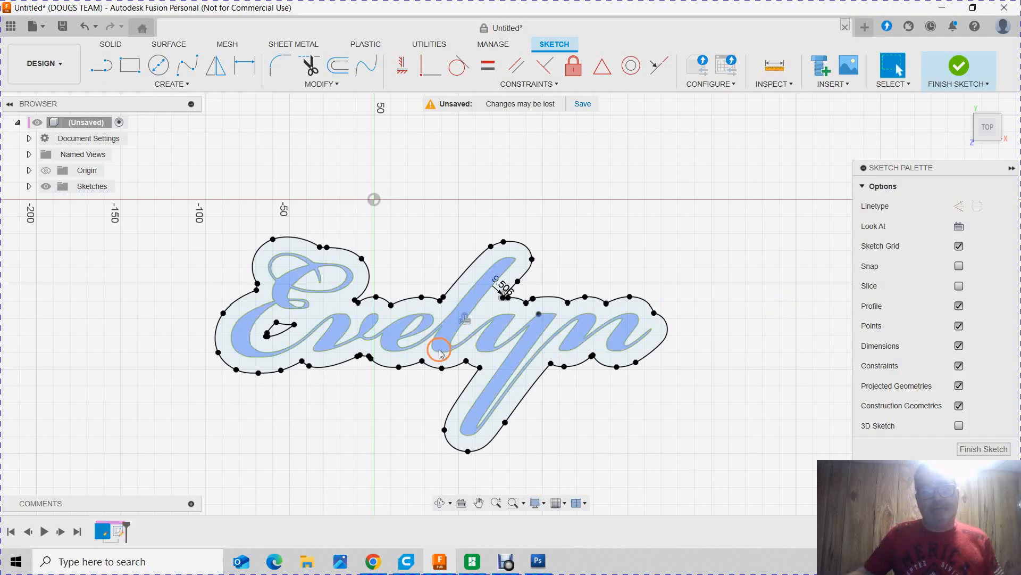
pyautogui.scroll(-3, 345, 314)
pyautogui.scroll(-1, 345, 314)
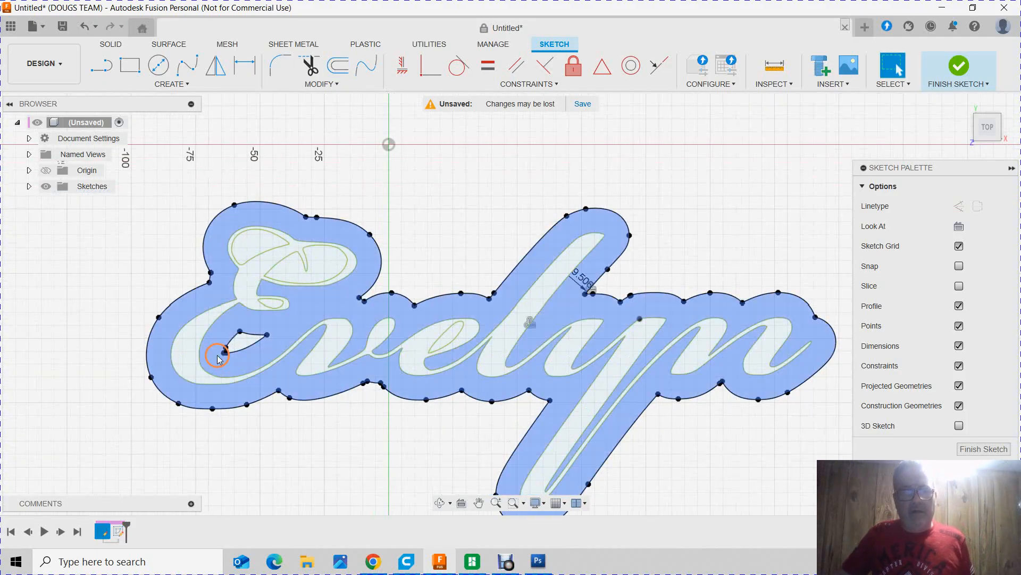
pyautogui.click(984, 448)
pyautogui.scroll(-2, 268, 331)
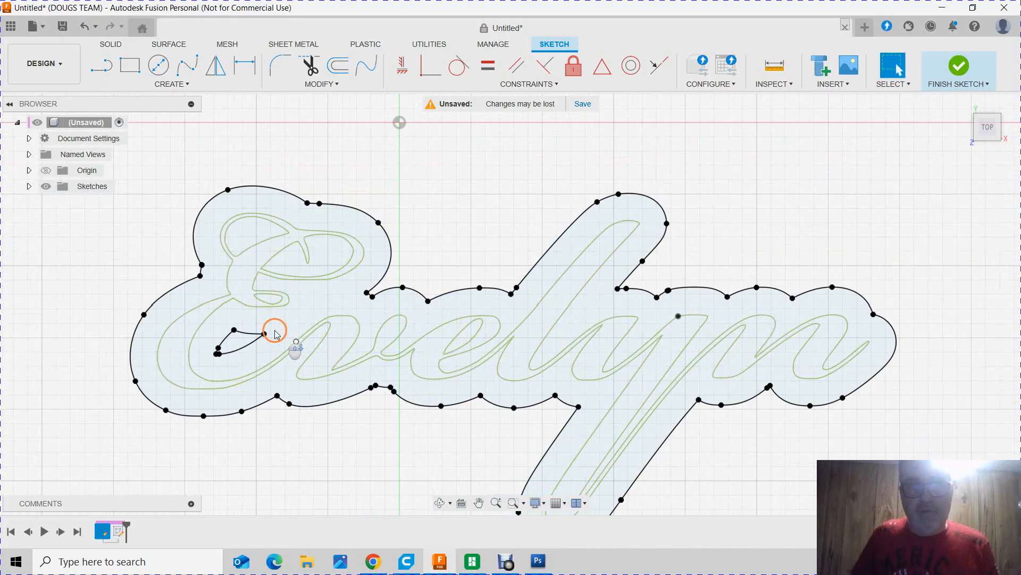
# Examine the lettering profile and the surrounding border profile of the name by selecting each one
pyautogui.click(171, 330)
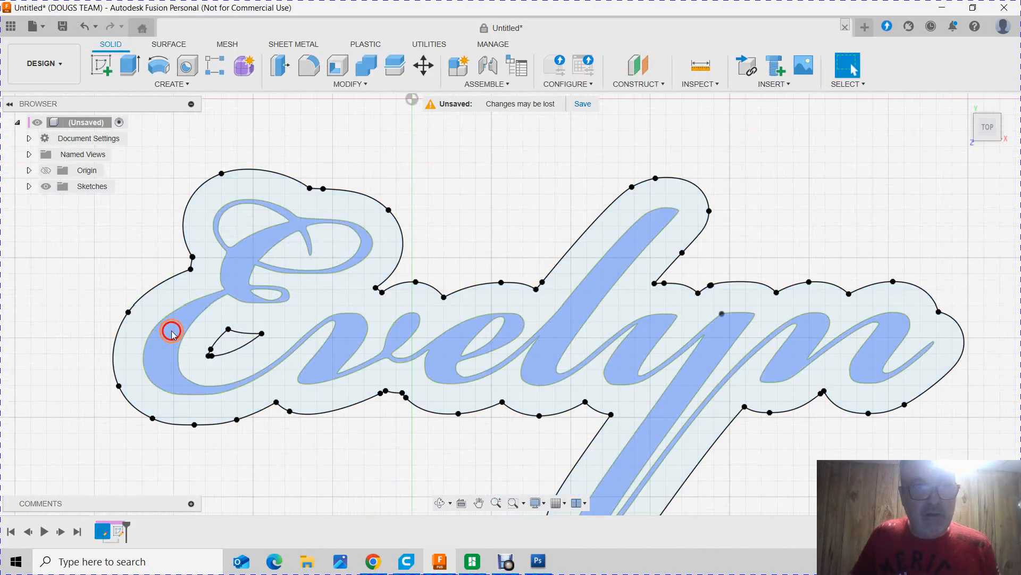
pyautogui.scroll(-1, 889, 501)
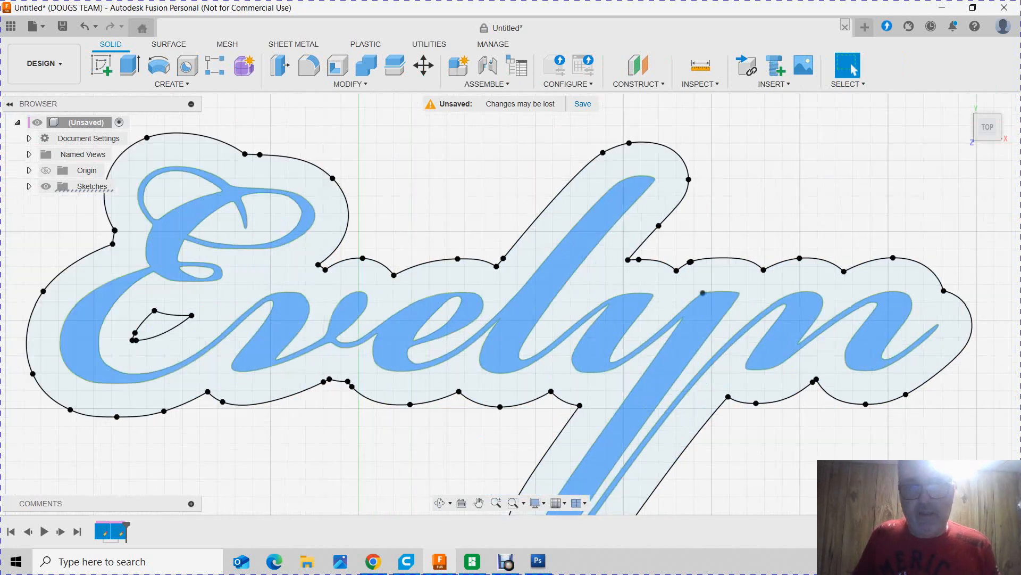
pyautogui.scroll(3, 851, 482)
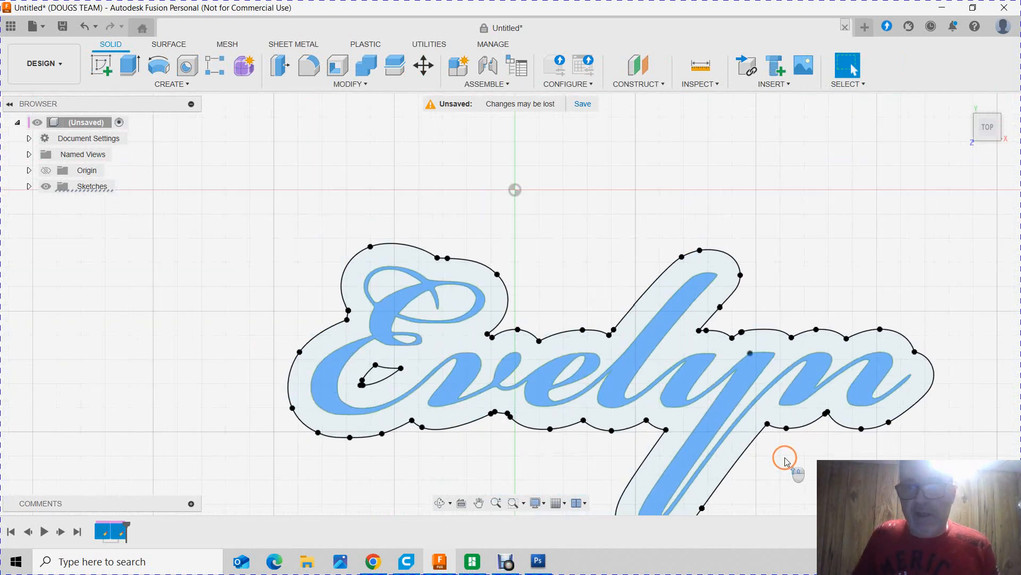
pyautogui.click(722, 349)
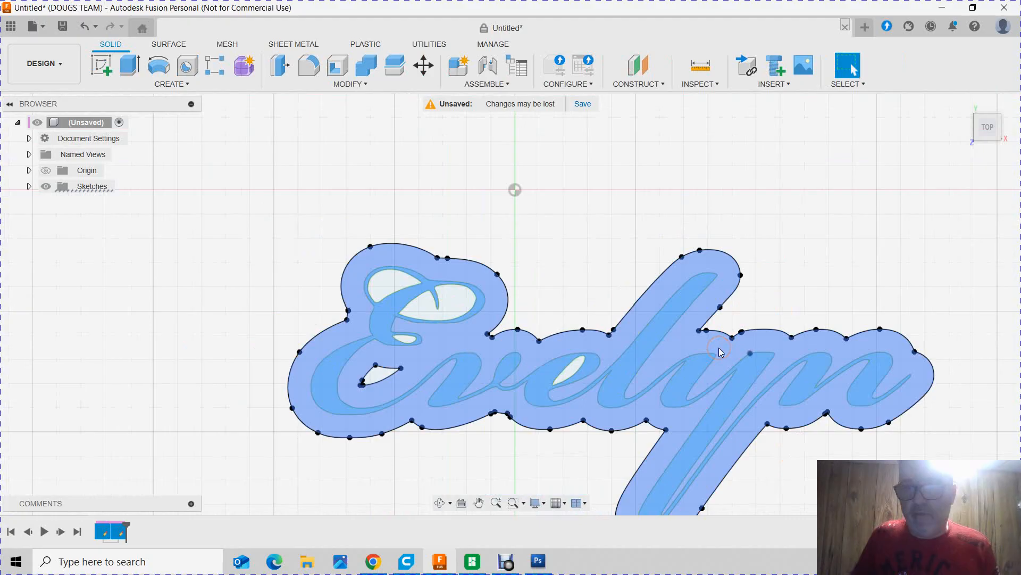
pyautogui.click(699, 328)
pyautogui.scroll(-5, 586, 222)
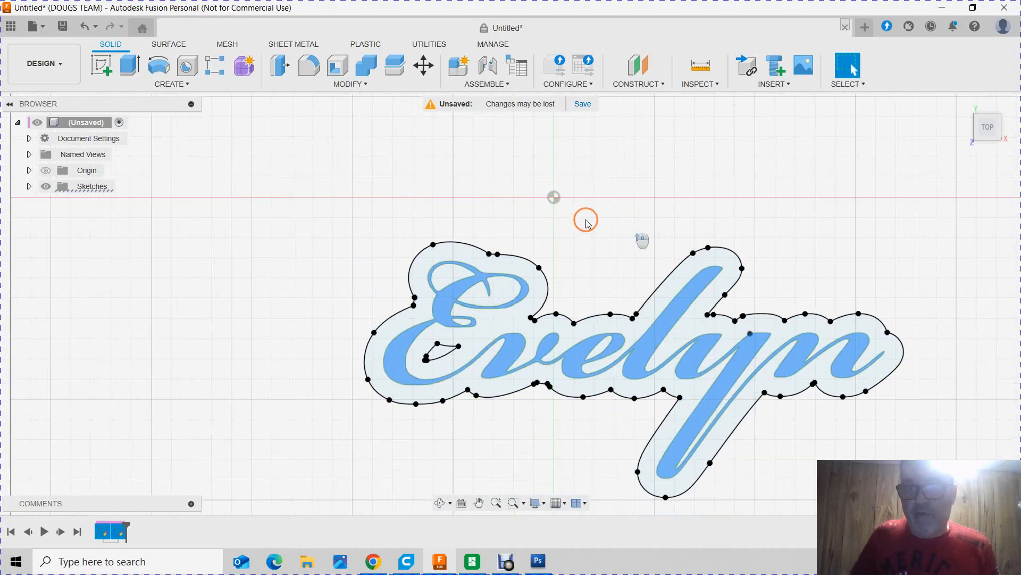
pyautogui.scroll(1, 768, 264)
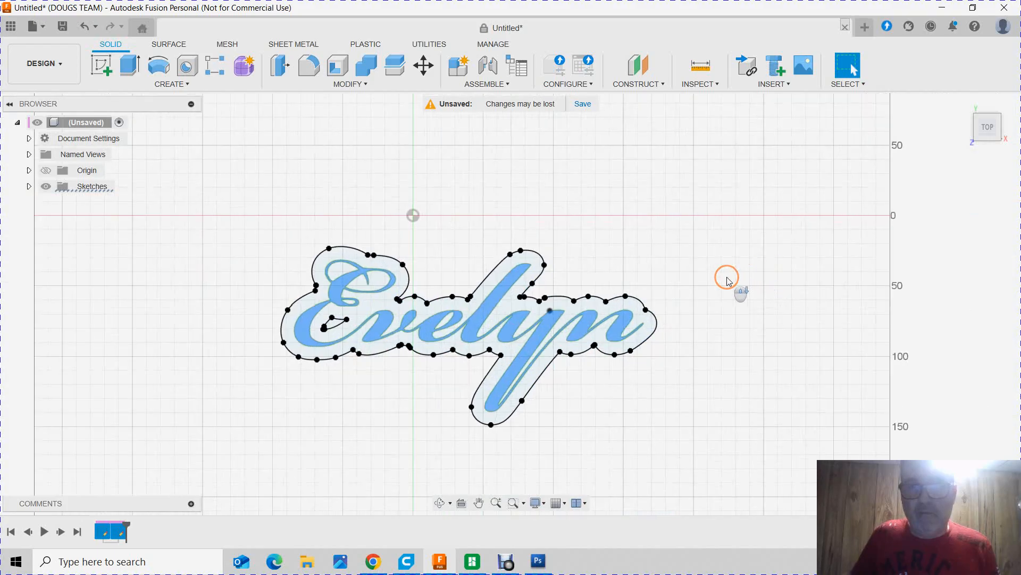
pyautogui.click(731, 279)
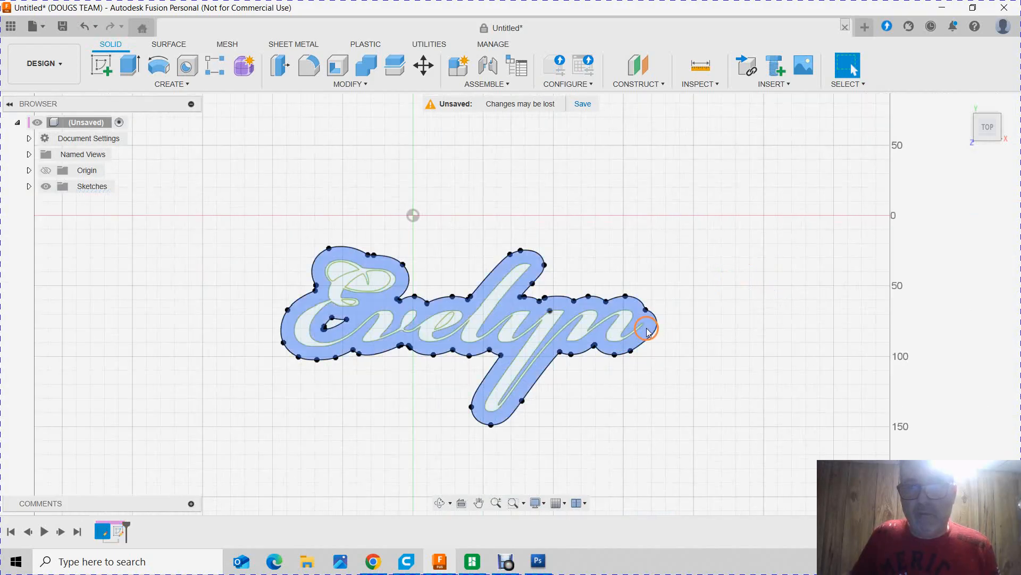
pyautogui.click(647, 330)
pyautogui.click(649, 333)
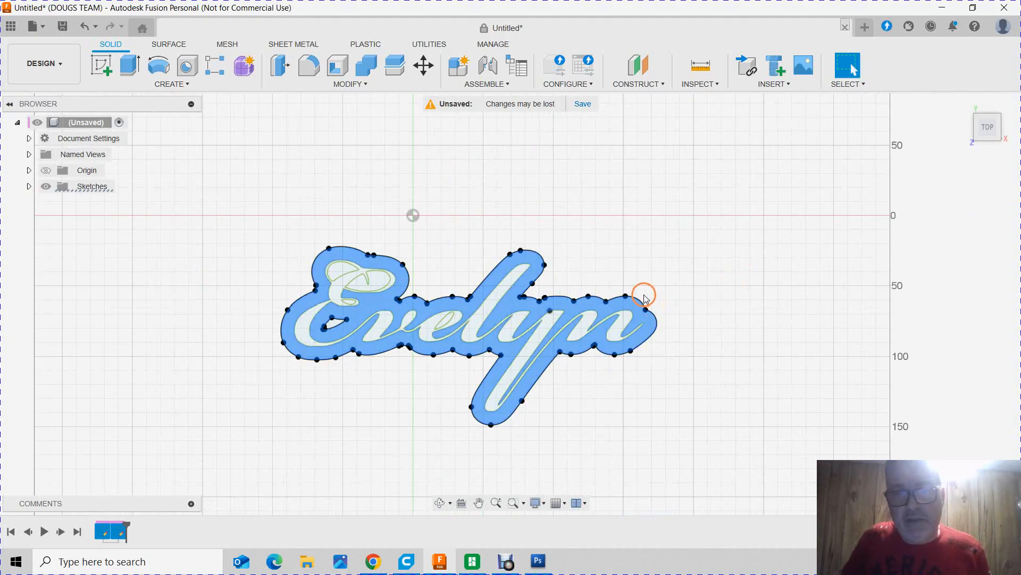
pyautogui.scroll(3, 601, 279)
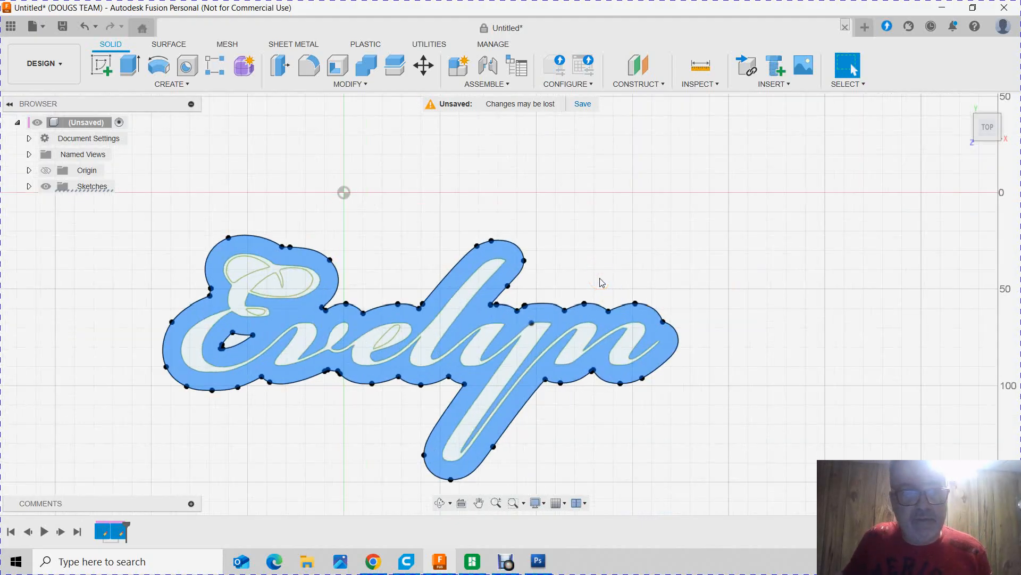
pyautogui.scroll(-1, 601, 282)
pyautogui.scroll(-1, 602, 281)
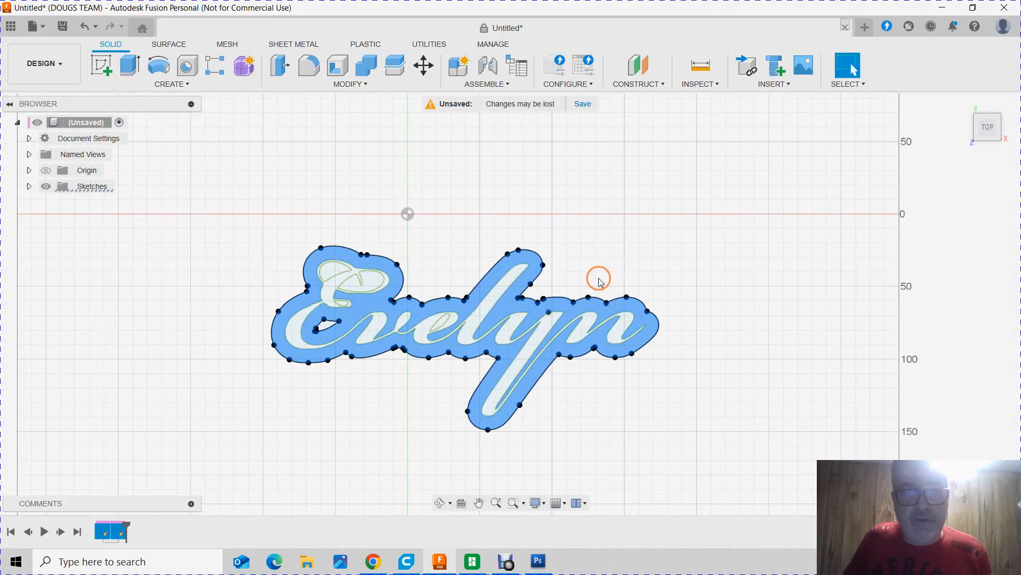
# Extrude all profiles of the name and its border together by -3 mm as a new body
pyautogui.click(376, 235)
pyautogui.moveTo(206, 202)
pyautogui.mouseDown()
pyautogui.moveTo(581, 223)
pyautogui.moveTo(775, 460)
pyautogui.mouseUp()
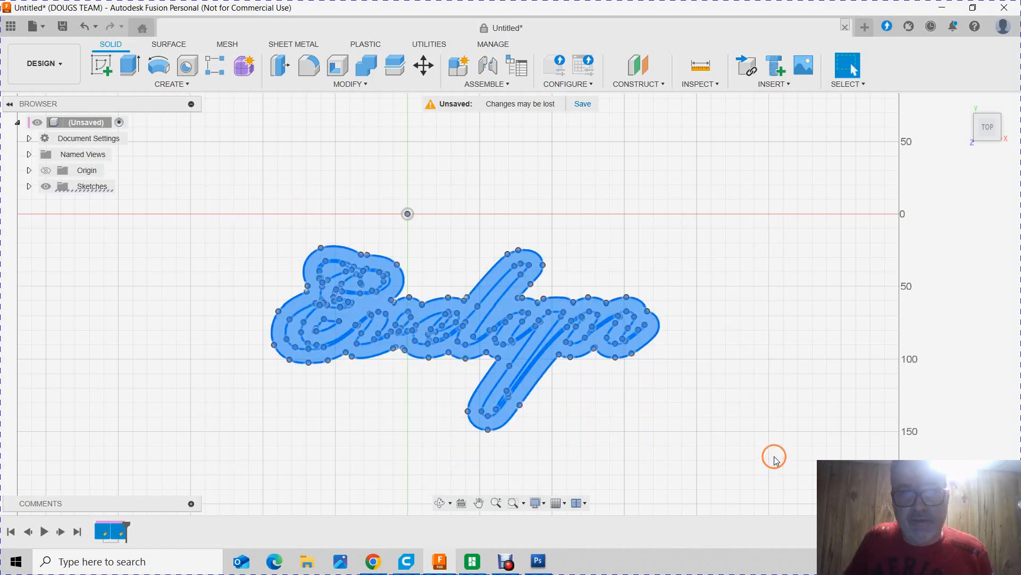
pyautogui.click(749, 424)
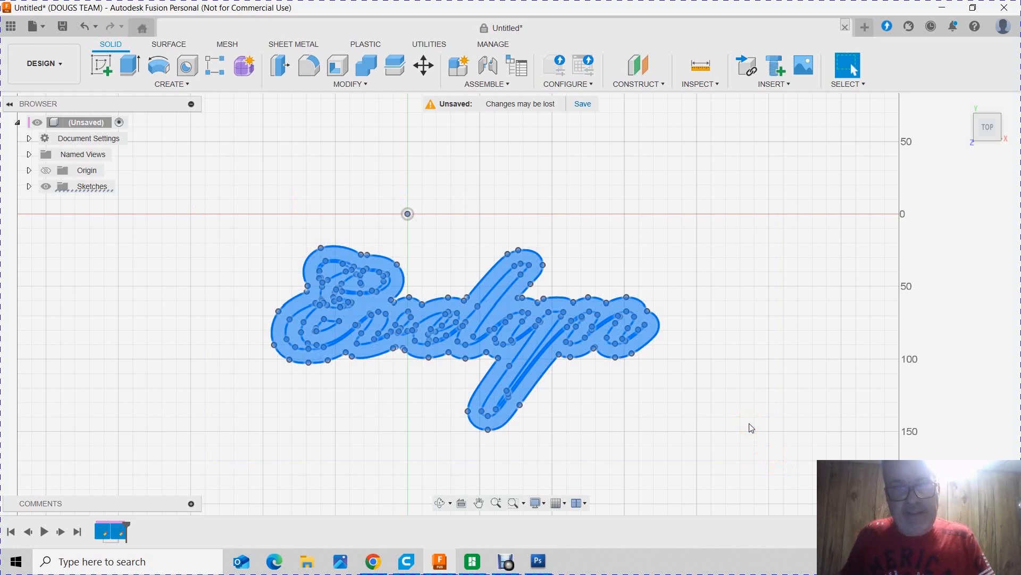
pyautogui.press('e')
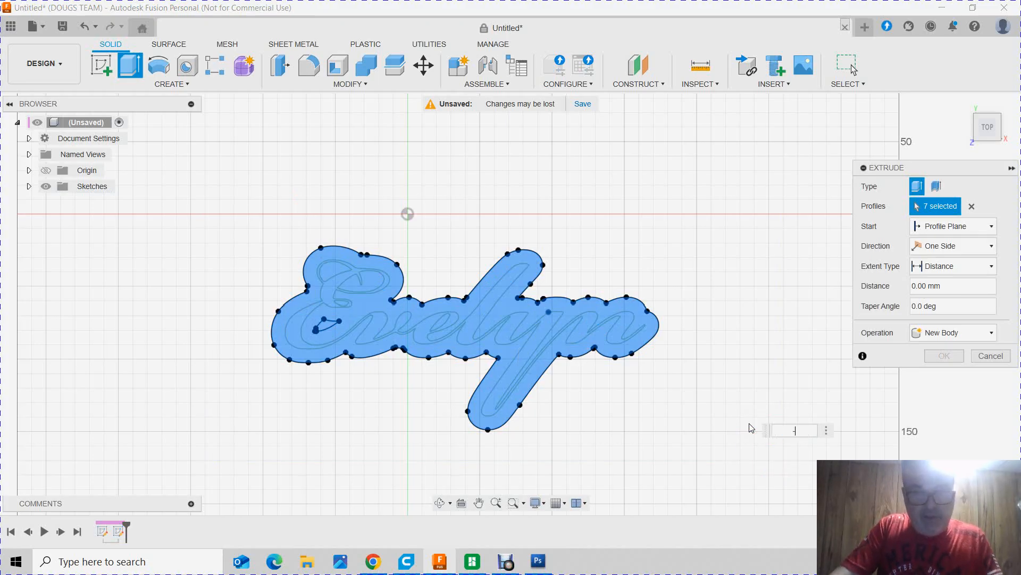
pyautogui.write('-2')
pyautogui.press('Return')
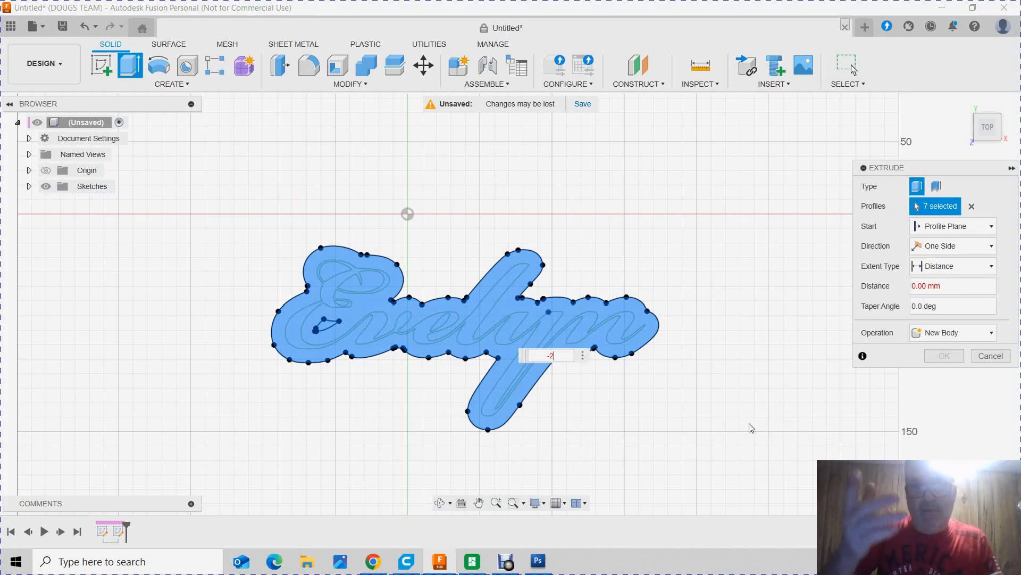
pyautogui.keyDown('shift'); pyautogui.moveTo(736, 327); pyautogui.dragTo(709, 313, button='middle'); pyautogui.keyUp('shift')
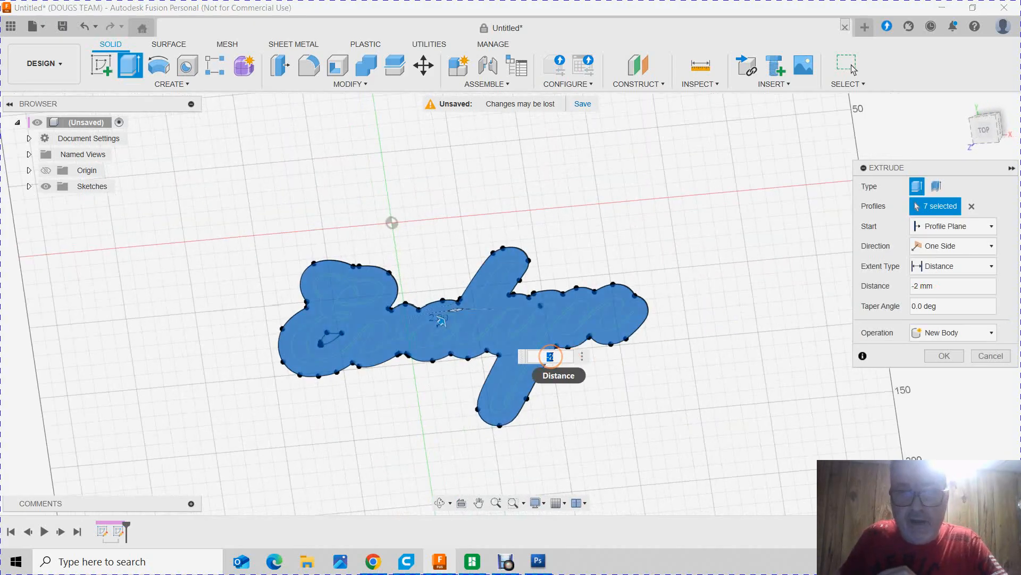
pyautogui.click(548, 356)
pyautogui.moveTo(549, 357); pyautogui.dragTo(555, 357)
pyautogui.write('3')
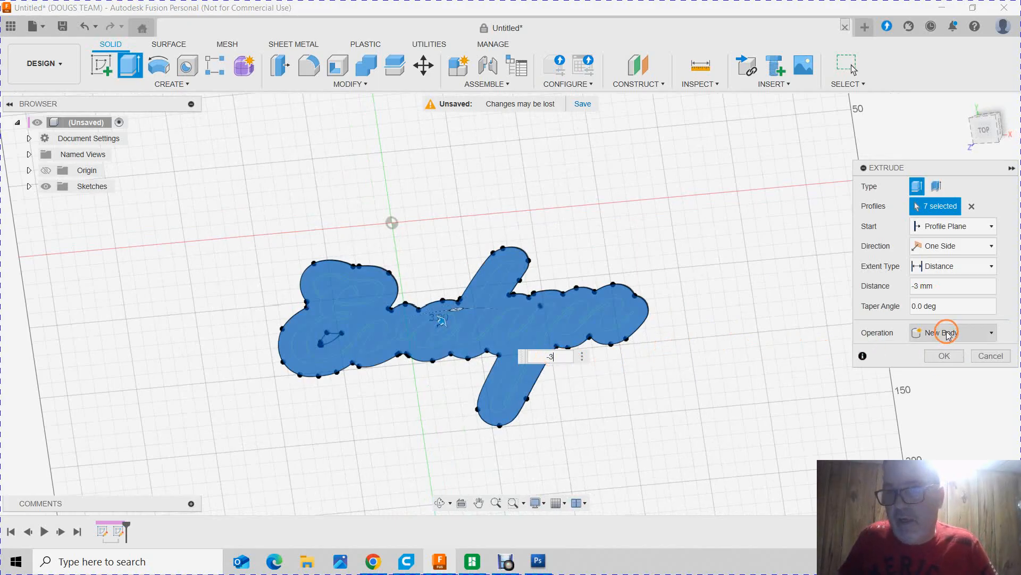
pyautogui.click(945, 357)
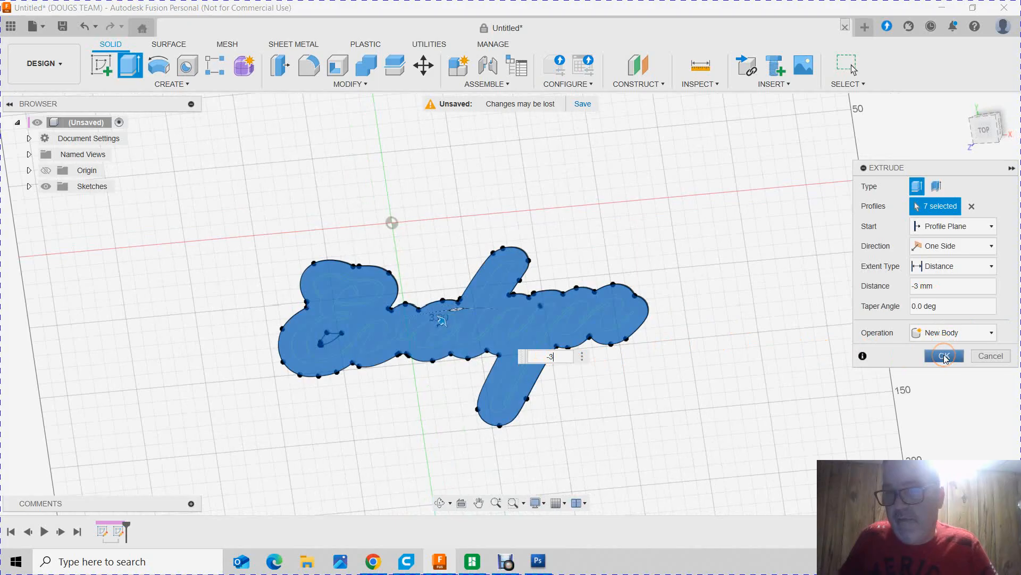
pyautogui.click(944, 356)
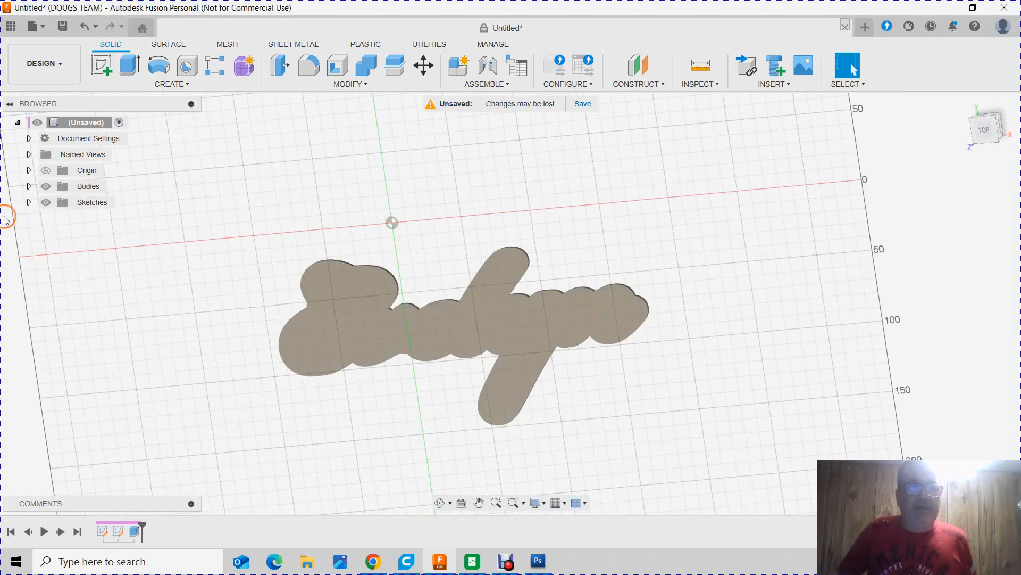
# Make Sketch3, which holds the name and its offset border, visible again
pyautogui.click(29, 202)
pyautogui.click(57, 234)
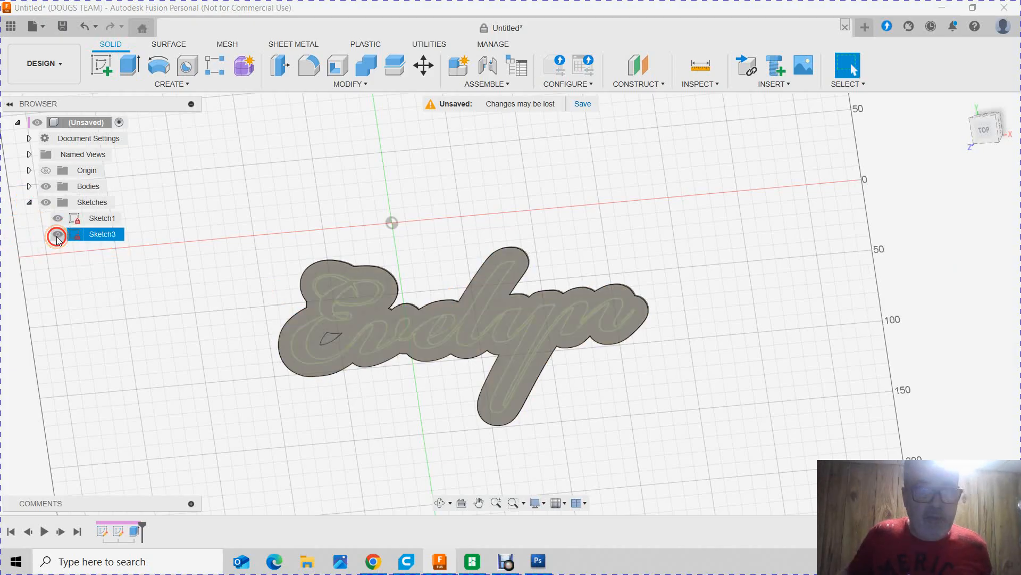
pyautogui.scroll(3, 205, 337)
pyautogui.scroll(1, 346, 332)
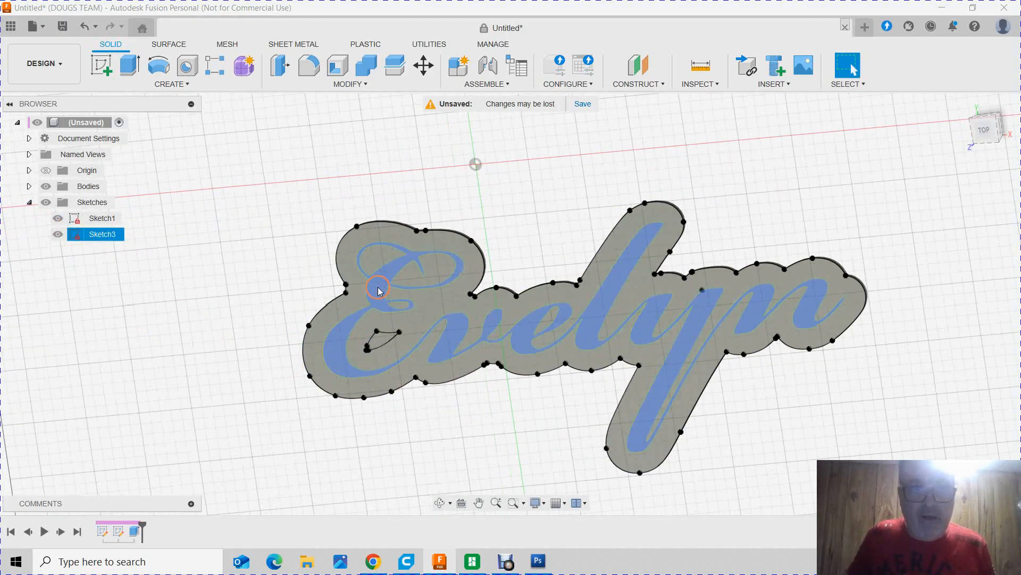
# Extrude only the lettering profile by 2 mm with the operation set to New Body
pyautogui.click(378, 287)
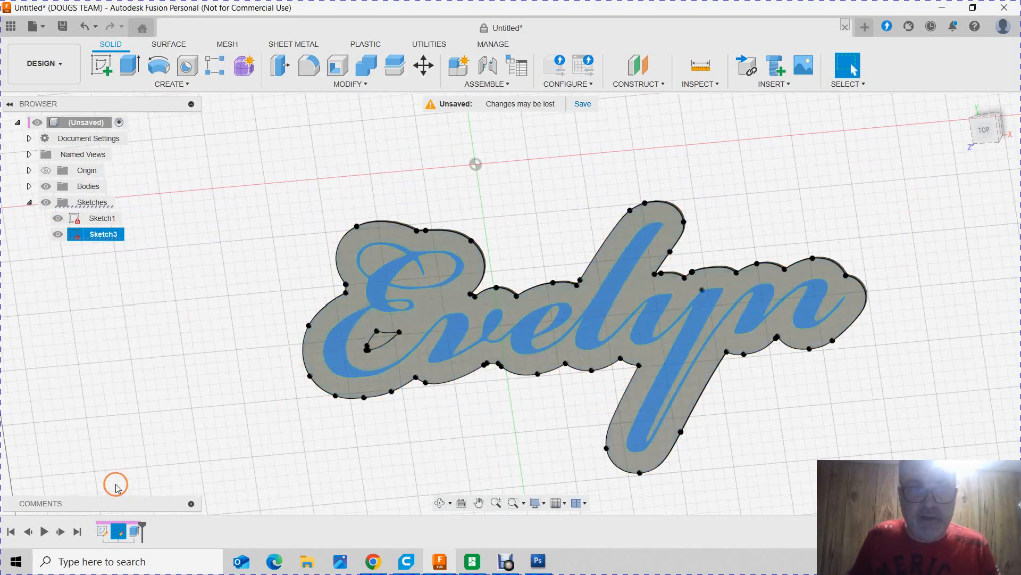
pyautogui.scroll(-1, 143, 469)
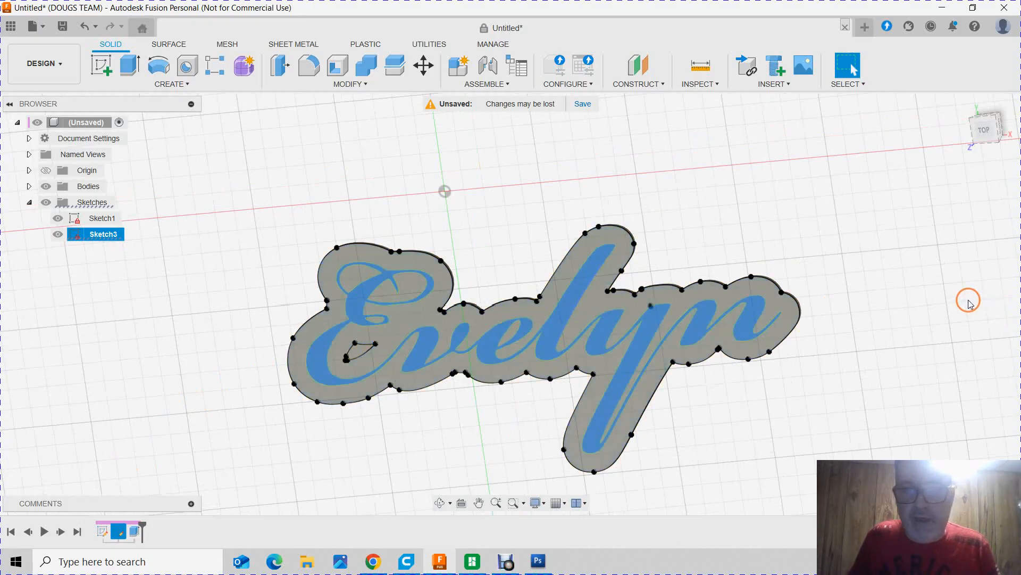
pyautogui.press('e')
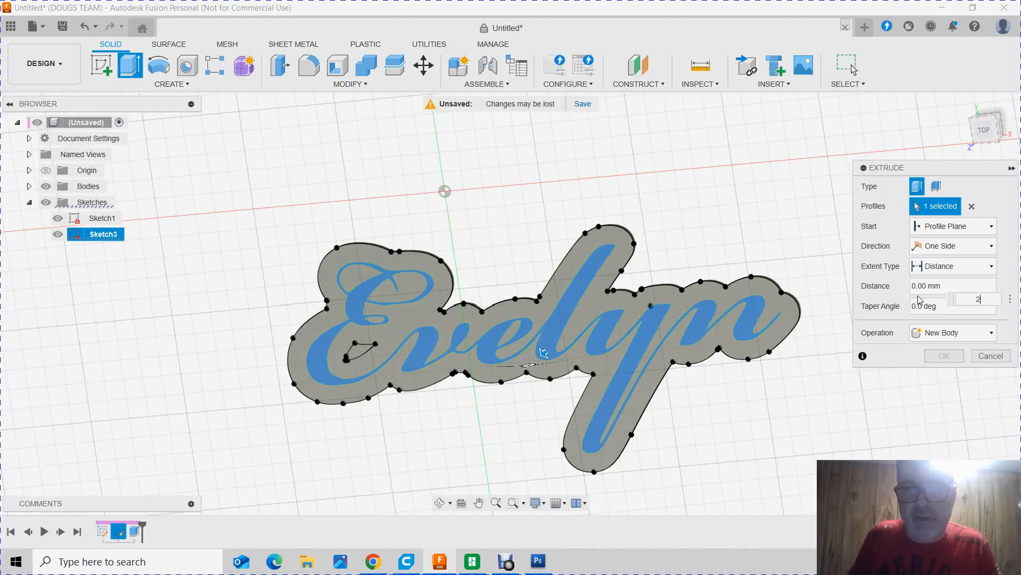
pyautogui.write('2')
pyautogui.keyDown('shift'); pyautogui.moveTo(743, 413); pyautogui.dragTo(776, 401, button='middle'); pyautogui.keyUp('shift')
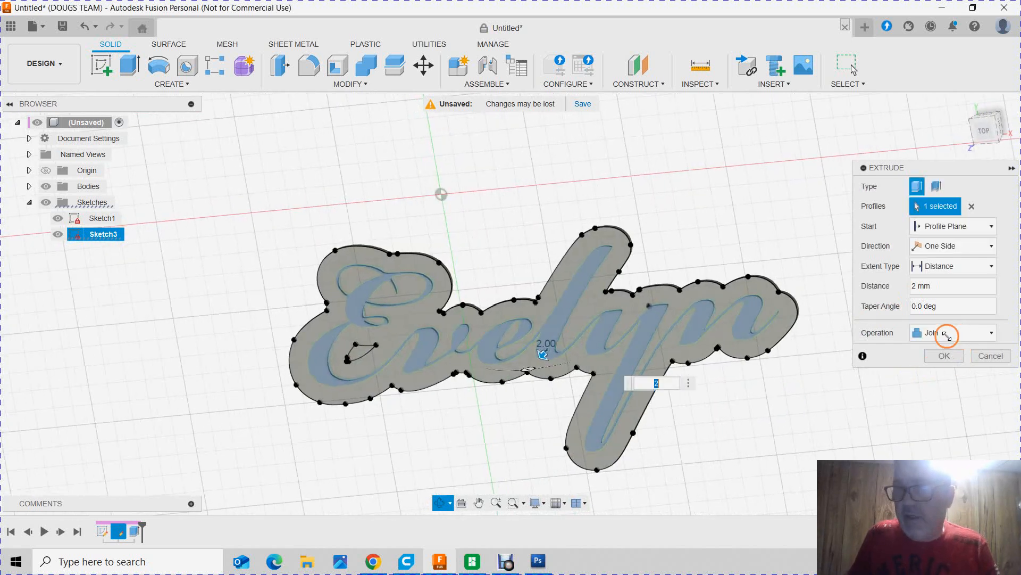
pyautogui.click(938, 333)
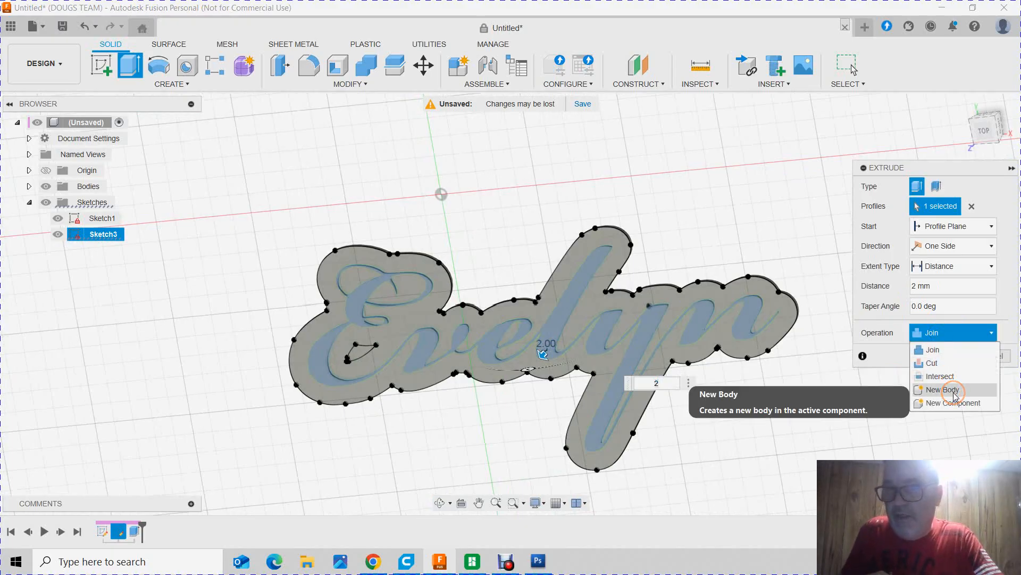
pyautogui.click(954, 391)
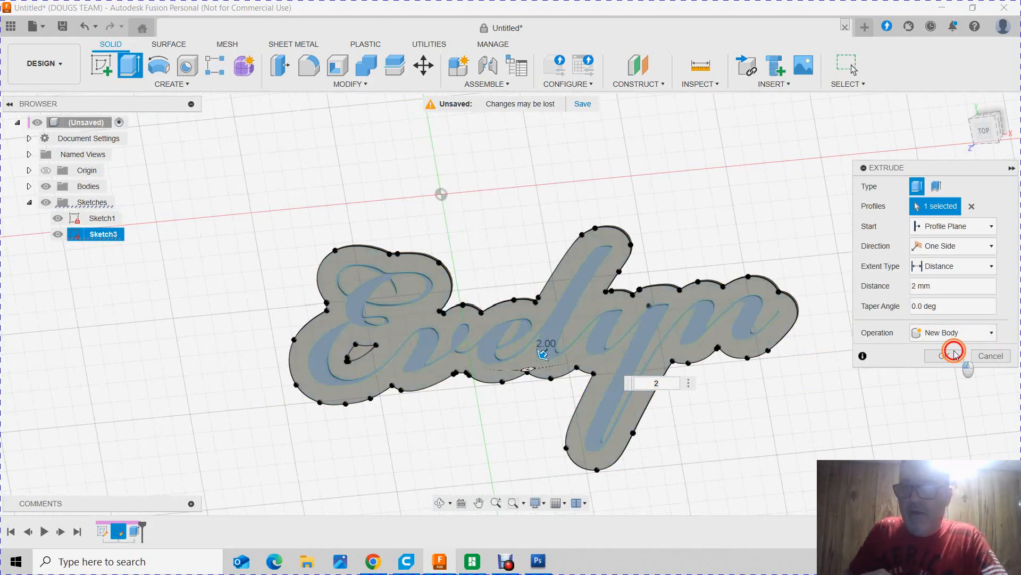
pyautogui.press('Return')
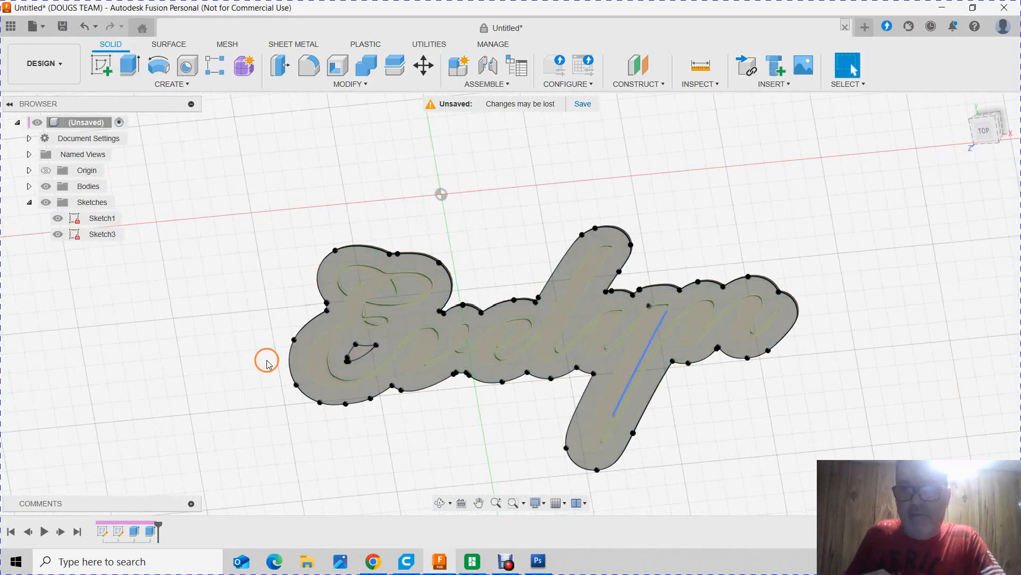
# Expand the list of bodies and apply the 1 Black appearance from the favorites to the backing, Body1
pyautogui.scroll(-2, 144, 335)
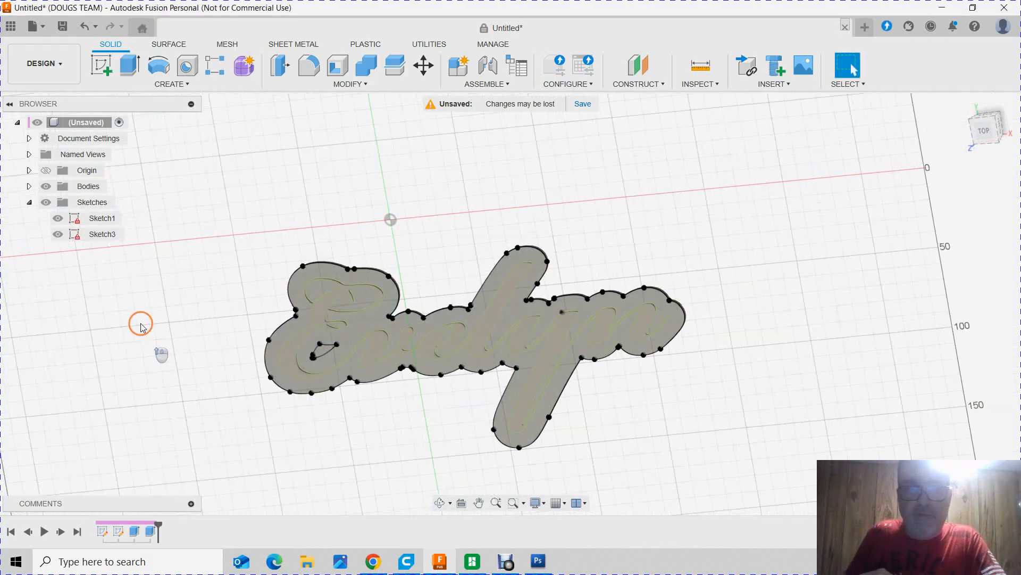
pyautogui.click(31, 186)
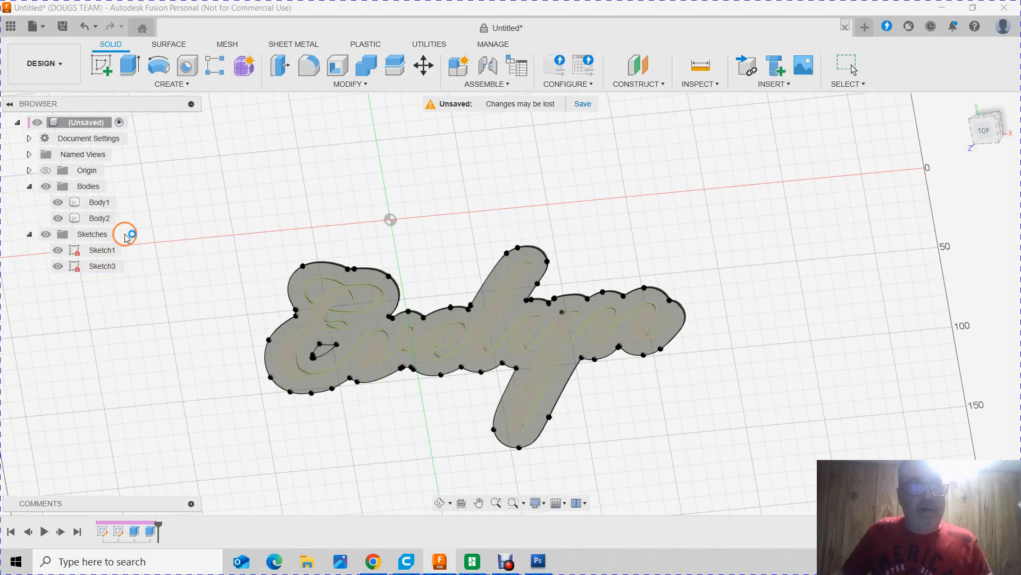
pyautogui.click(46, 234)
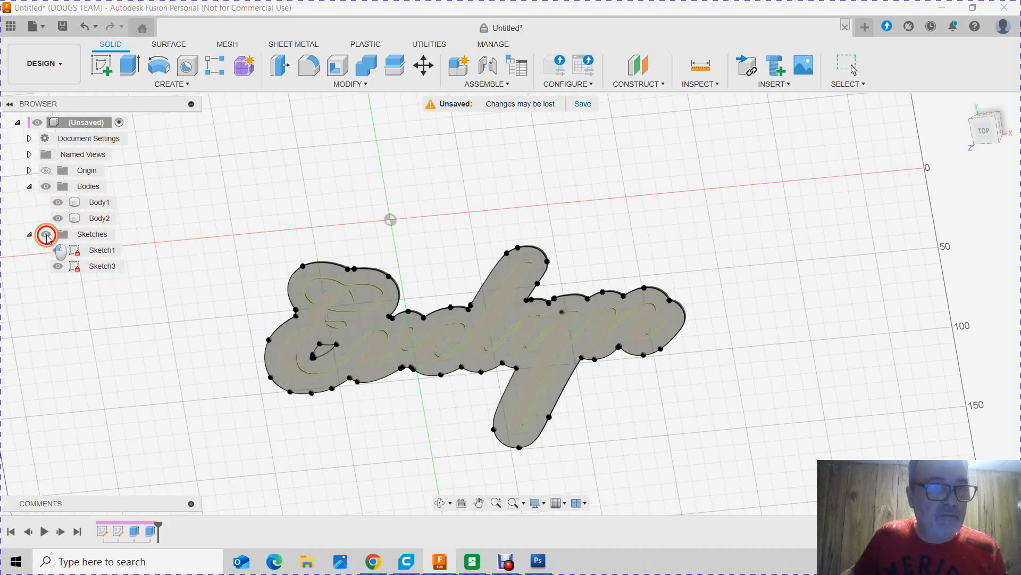
pyautogui.click(51, 251)
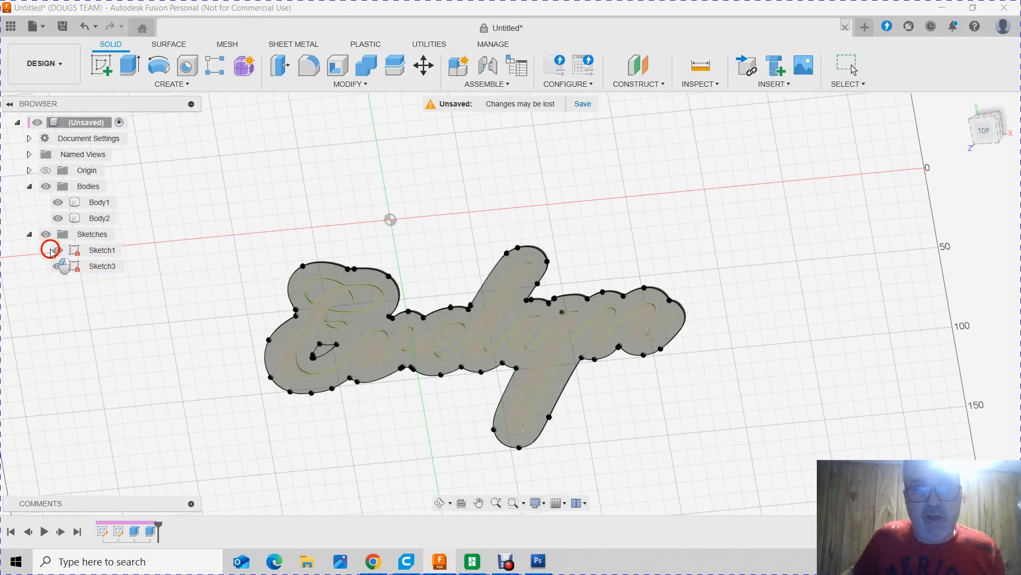
pyautogui.press('a')
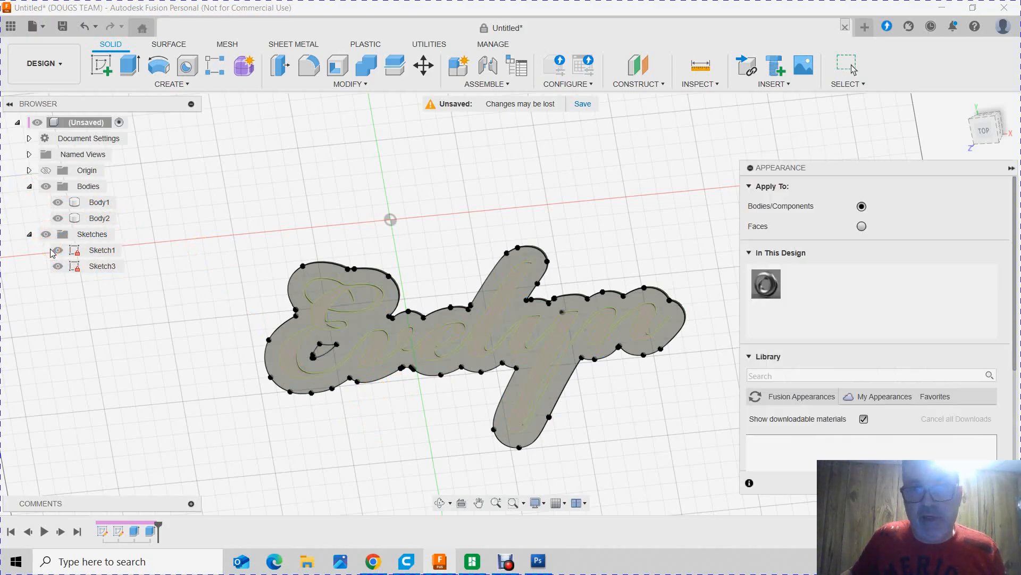
pyautogui.scroll(-3, 924, 444)
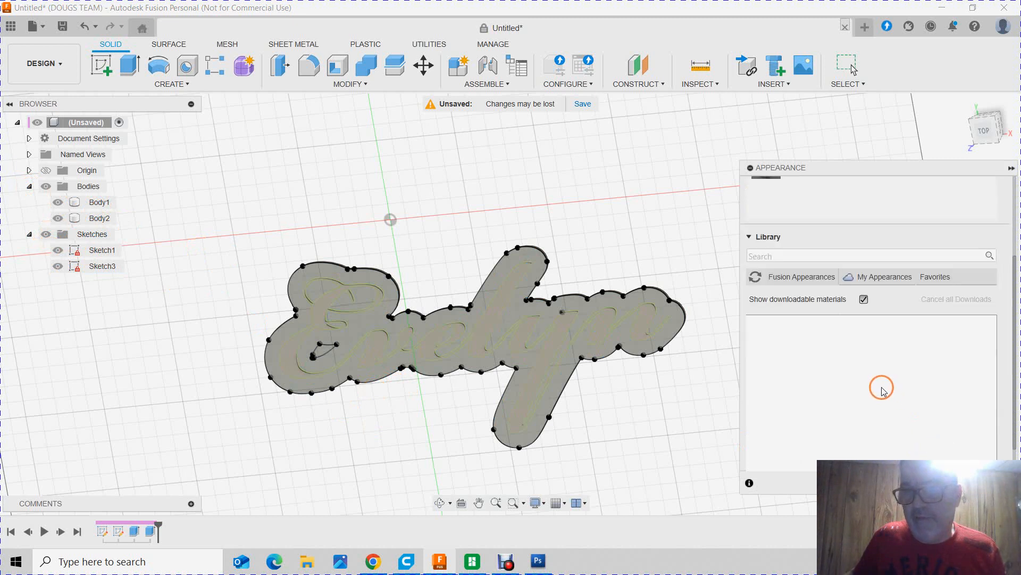
pyautogui.click(946, 277)
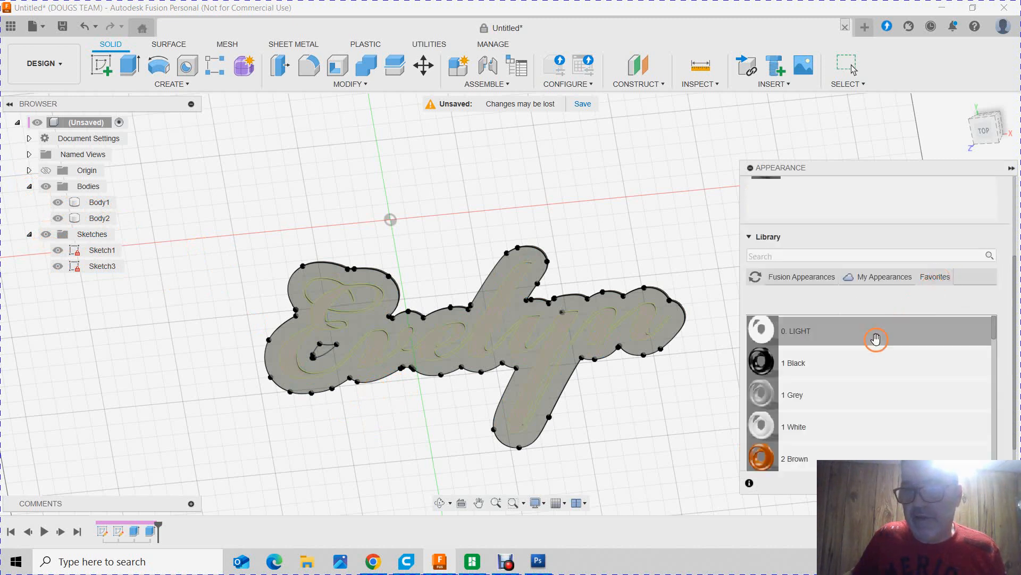
pyautogui.moveTo(755, 360)
pyautogui.mouseDown()
pyautogui.moveTo(118, 254)
pyautogui.moveTo(95, 200)
pyautogui.mouseUp()
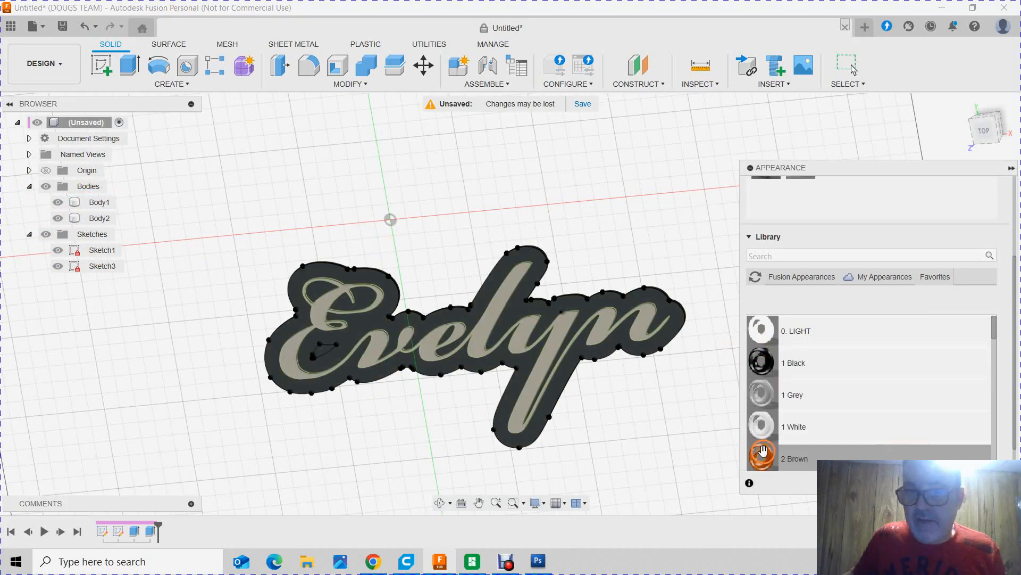
# Apply the LED (Red) appearance from the favorites to the lettering, Body2, and hide all sketches
pyautogui.scroll(-3, 763, 451)
pyautogui.scroll(3, 761, 354)
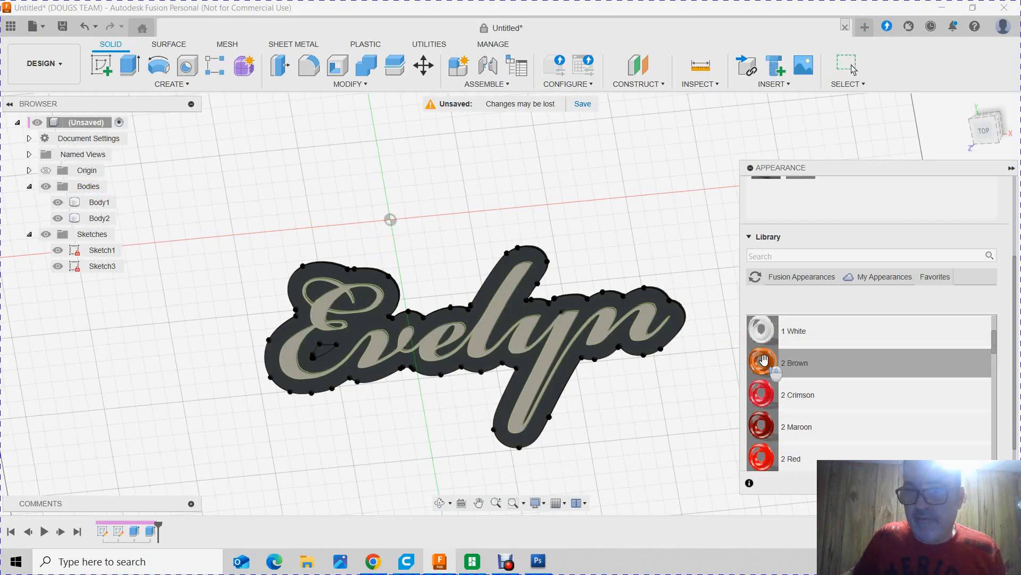
pyautogui.moveTo(755, 462); pyautogui.dragTo(99, 216)
pyautogui.moveTo(761, 434); pyautogui.dragTo(84, 218)
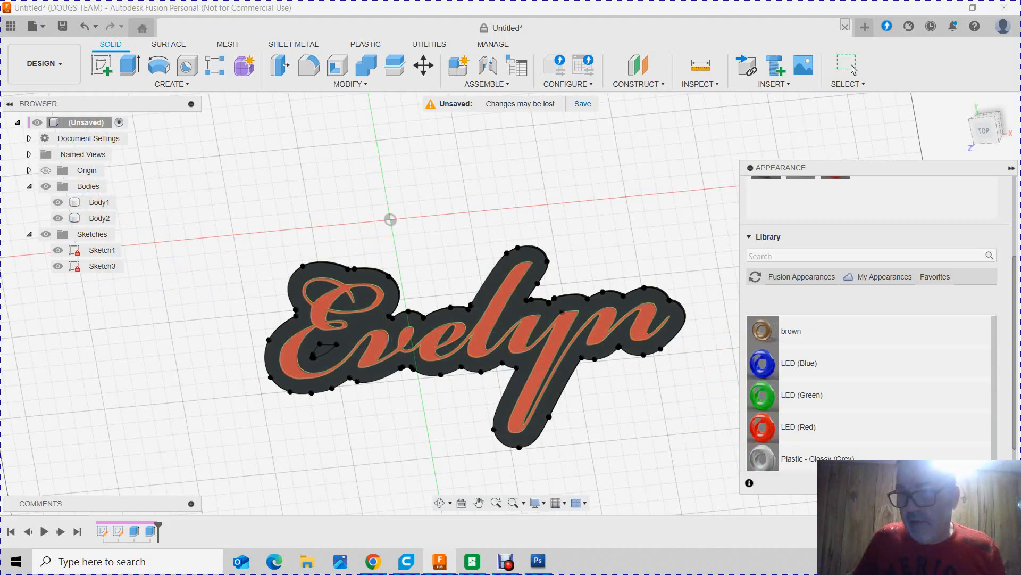
pyautogui.press('Escape')
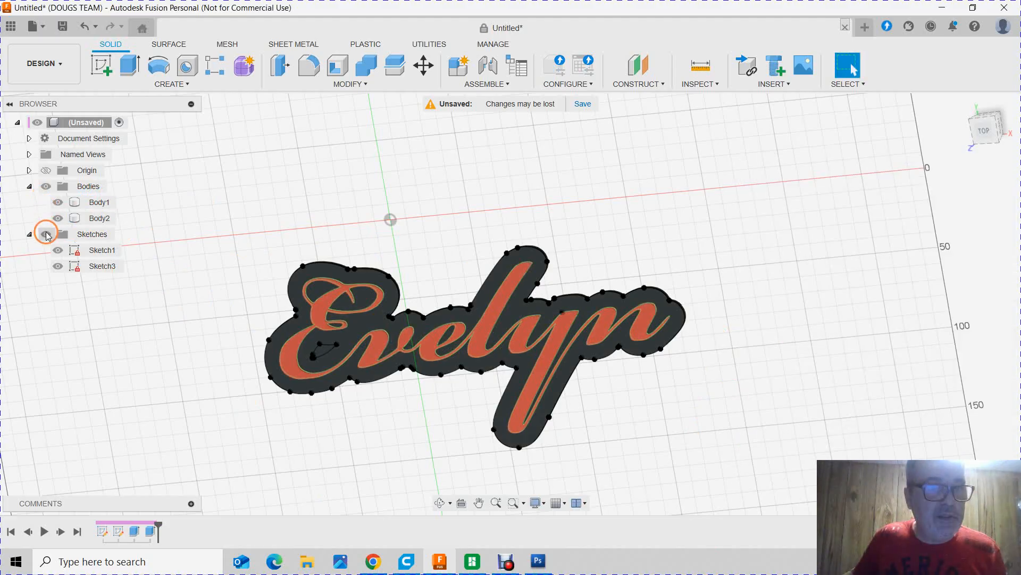
pyautogui.click(46, 235)
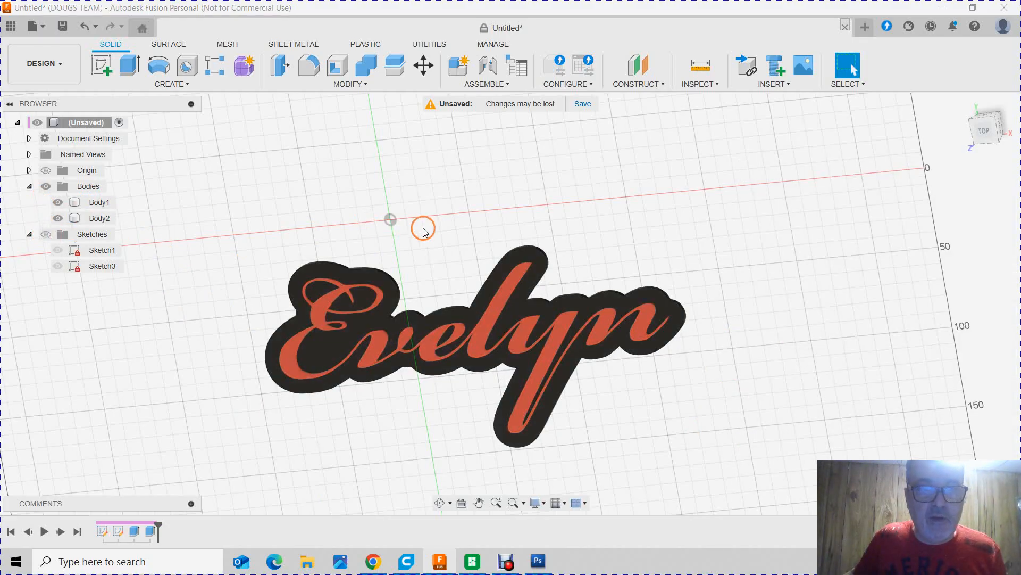
# Examine the raised red lettering on its black backing up close from the side and from above
pyautogui.scroll(-3, 415, 217)
pyautogui.keyDown('shift'); pyautogui.moveTo(629, 365); pyautogui.dragTo(503, 338, button='middle'); pyautogui.keyUp('shift')
pyautogui.click(479, 320)
pyautogui.scroll(8, 479, 319)
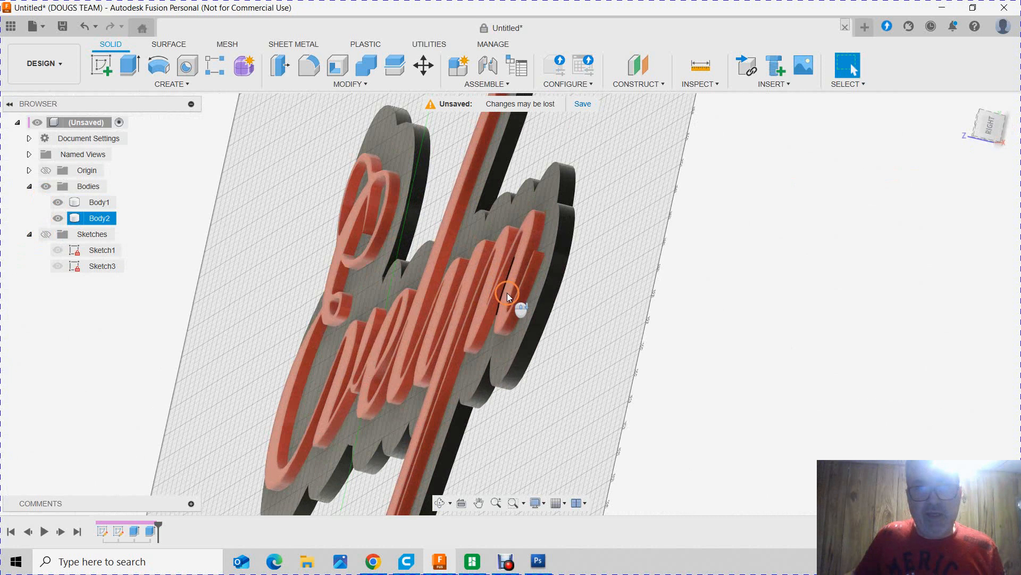
pyautogui.click(507, 296)
pyautogui.scroll(1, 509, 297)
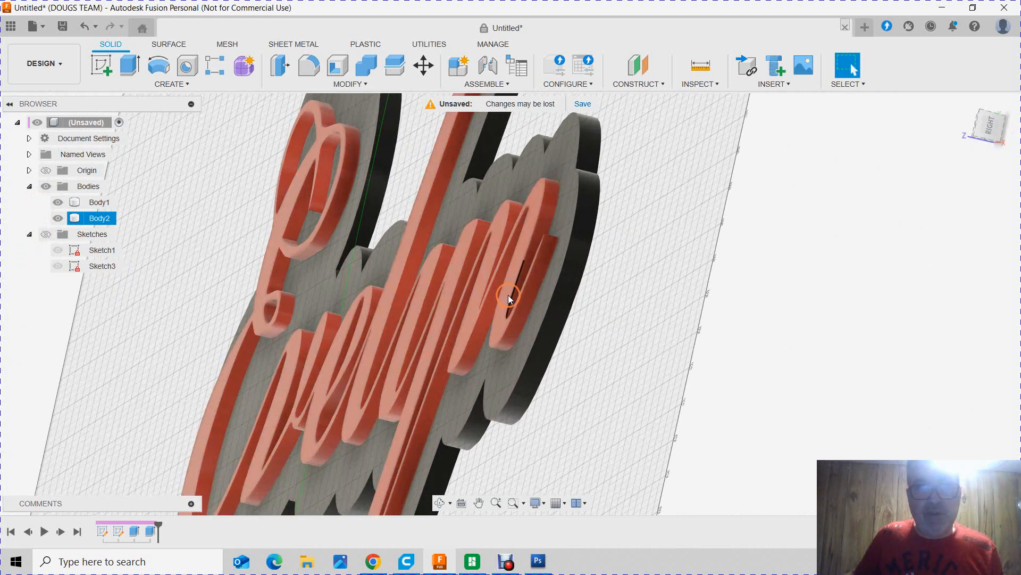
pyautogui.scroll(-3, 509, 293)
pyautogui.scroll(1, 511, 292)
pyautogui.click(558, 347)
pyautogui.keyDown('shift'); pyautogui.moveTo(558, 347); pyautogui.dragTo(639, 367, button='middle'); pyautogui.keyUp('shift')
pyautogui.scroll(-6, 591, 360)
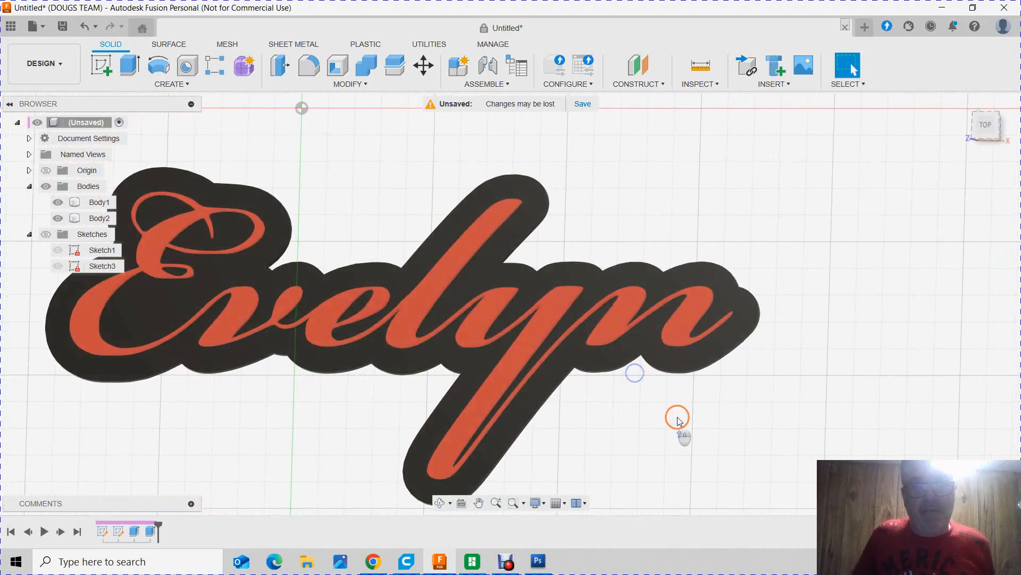
pyautogui.scroll(-3, 684, 418)
pyautogui.scroll(2, 613, 483)
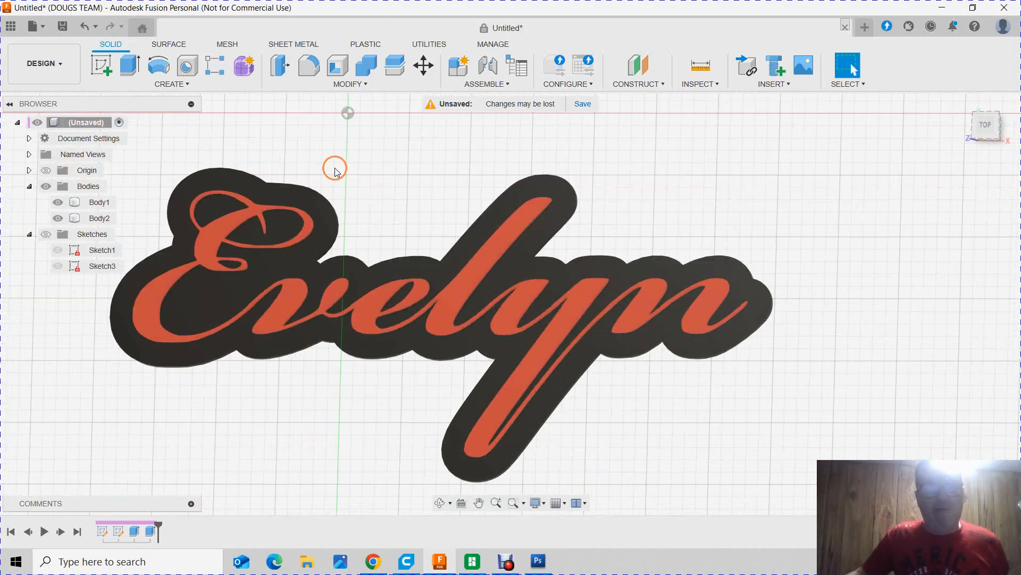
# Try to export the backing, Body1, as an STL (ASCII) mesh in millimetres with High refinement
pyautogui.click(101, 203)
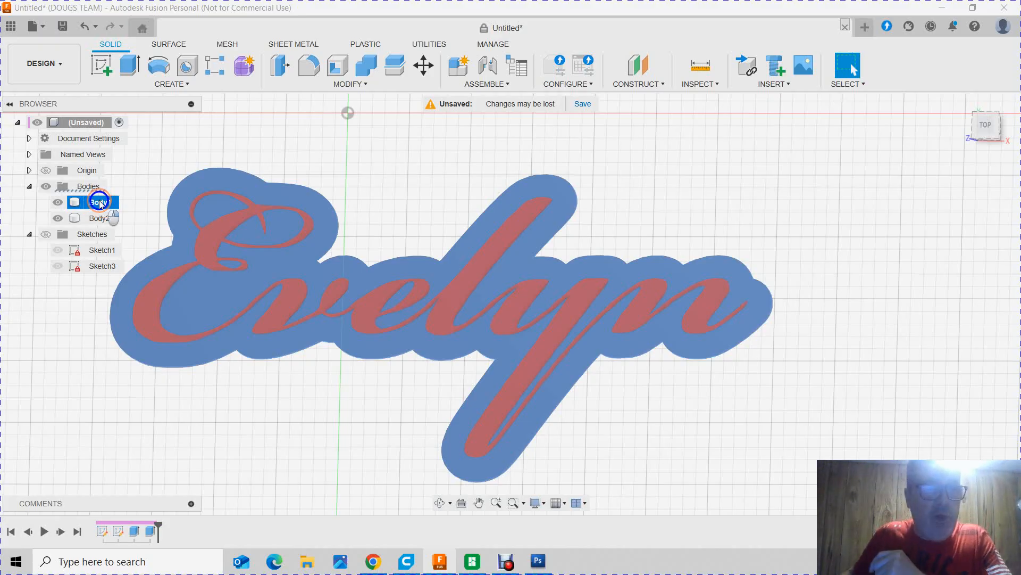
pyautogui.rightClick(101, 202)
pyautogui.click(141, 367)
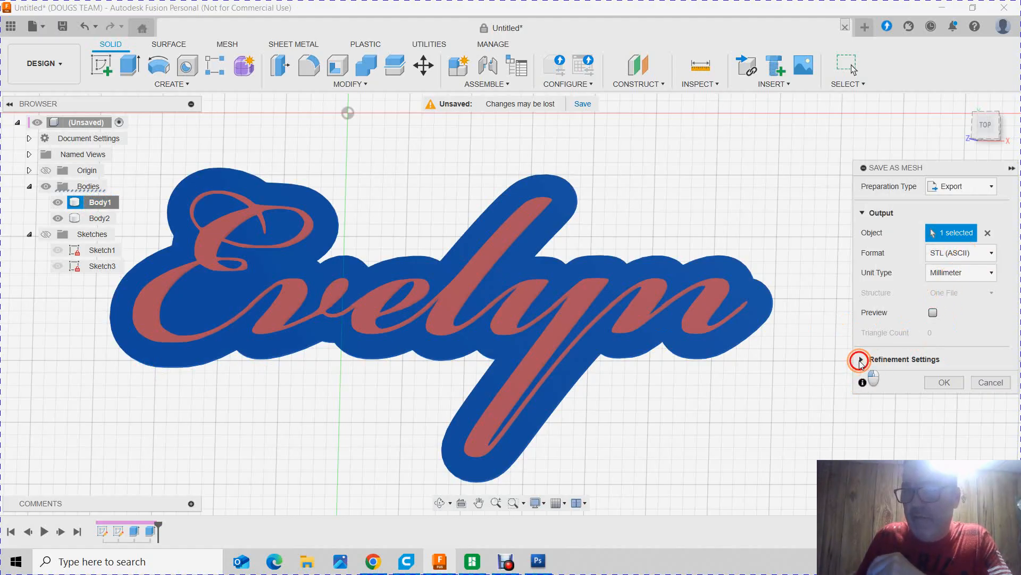
pyautogui.click(860, 360)
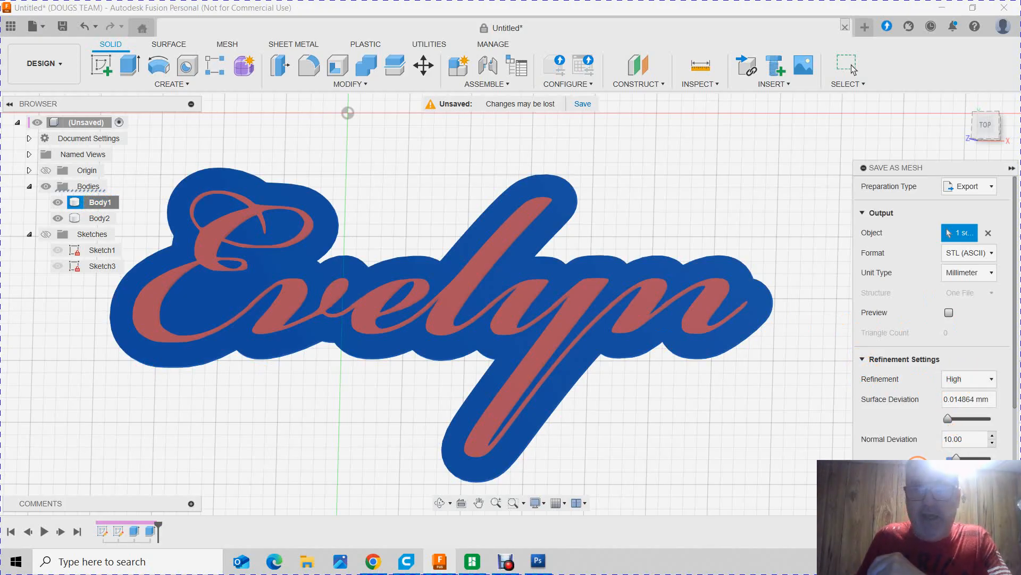
pyautogui.click(958, 537)
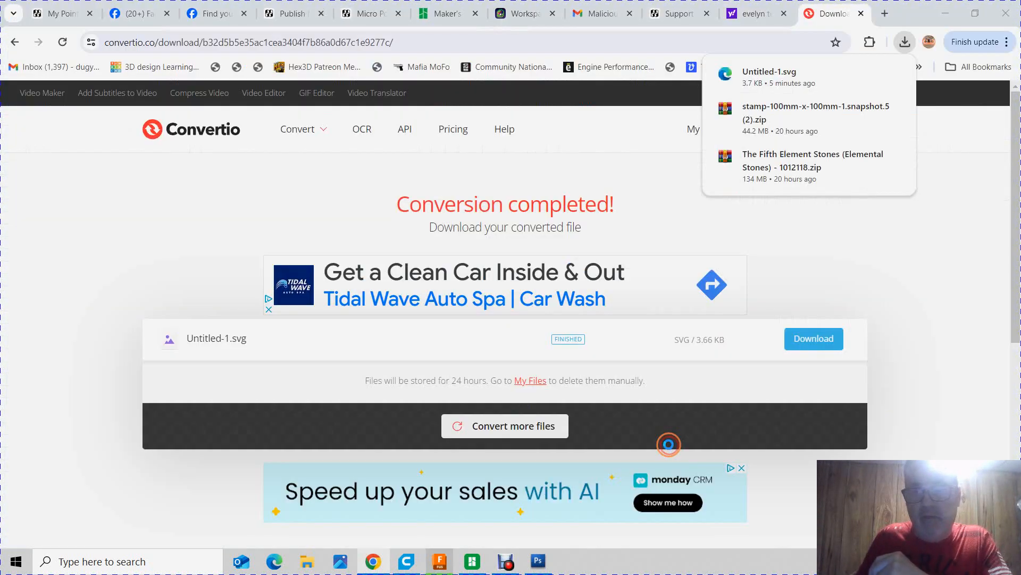
pyautogui.click(439, 561)
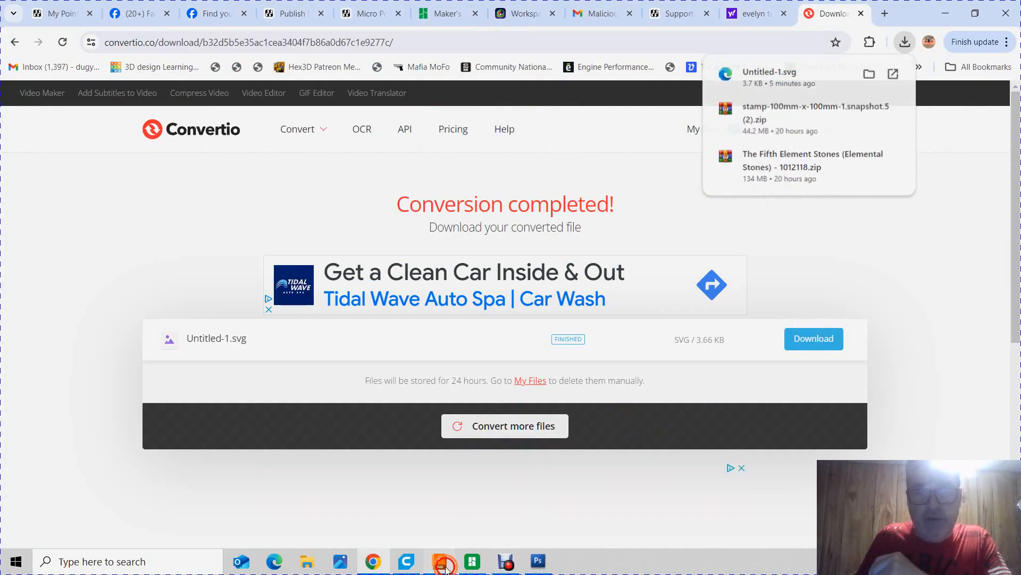
# Try to export the lettering, Body2, as an STL (ASCII) mesh in millimetres with High refinement
pyautogui.click(97, 220)
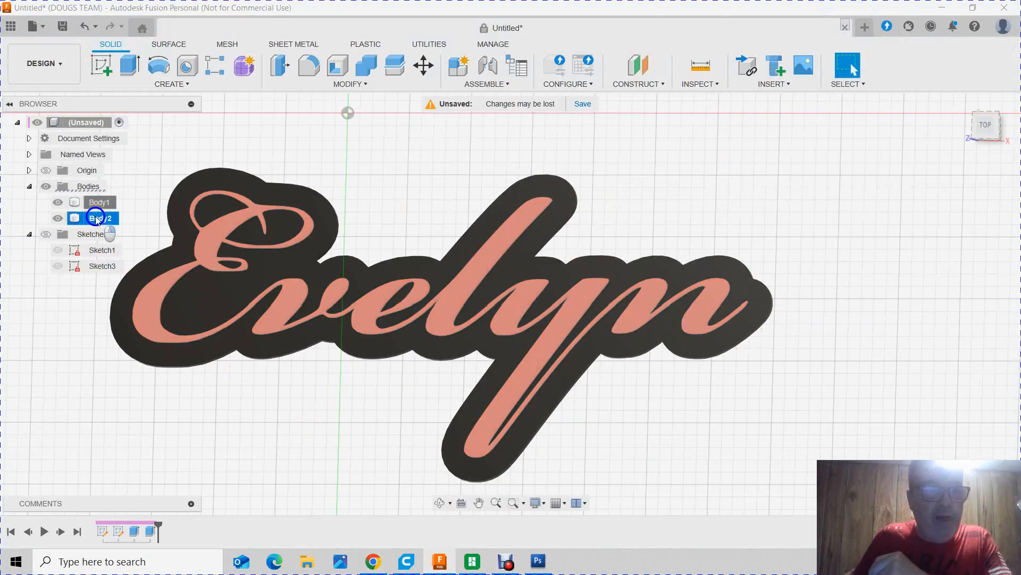
pyautogui.rightClick(97, 218)
pyautogui.click(129, 384)
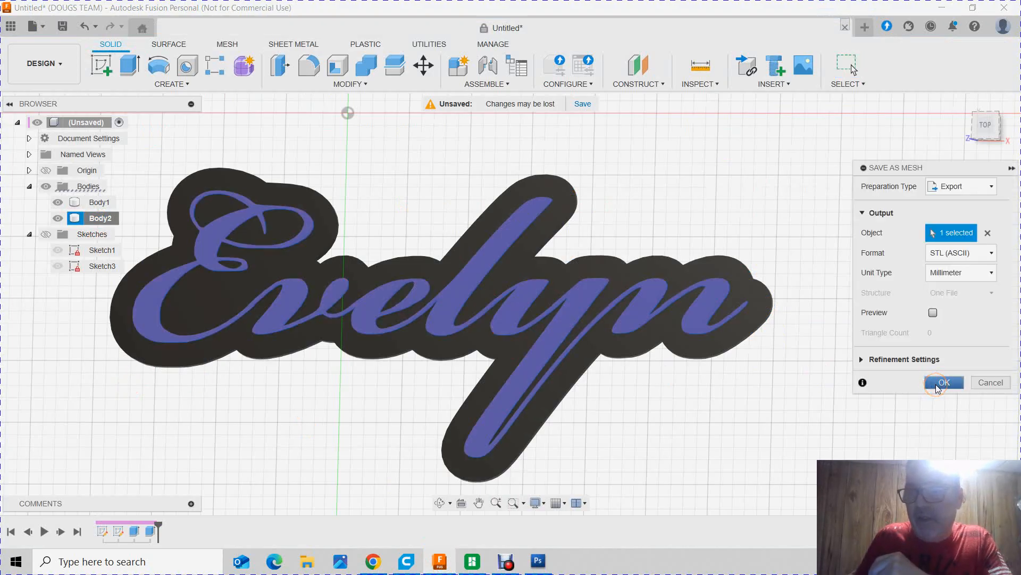
pyautogui.click(938, 386)
pyautogui.click(856, 387)
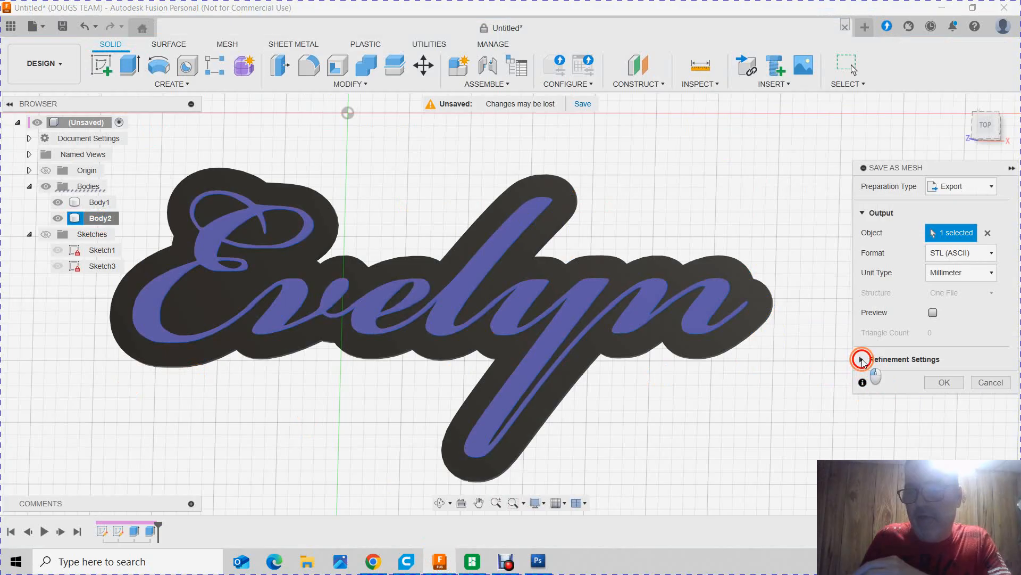
pyautogui.click(863, 360)
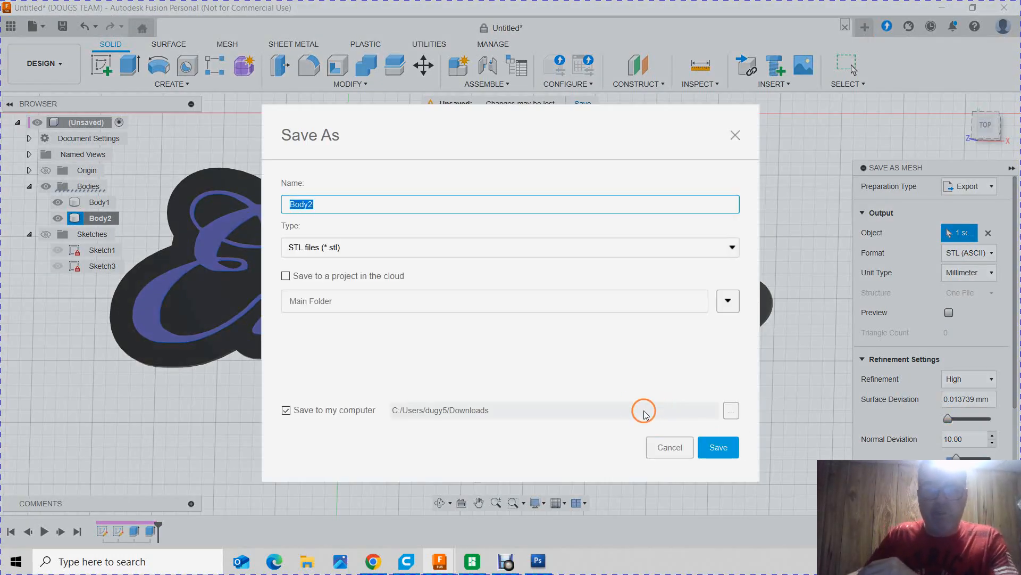
pyautogui.click(672, 449)
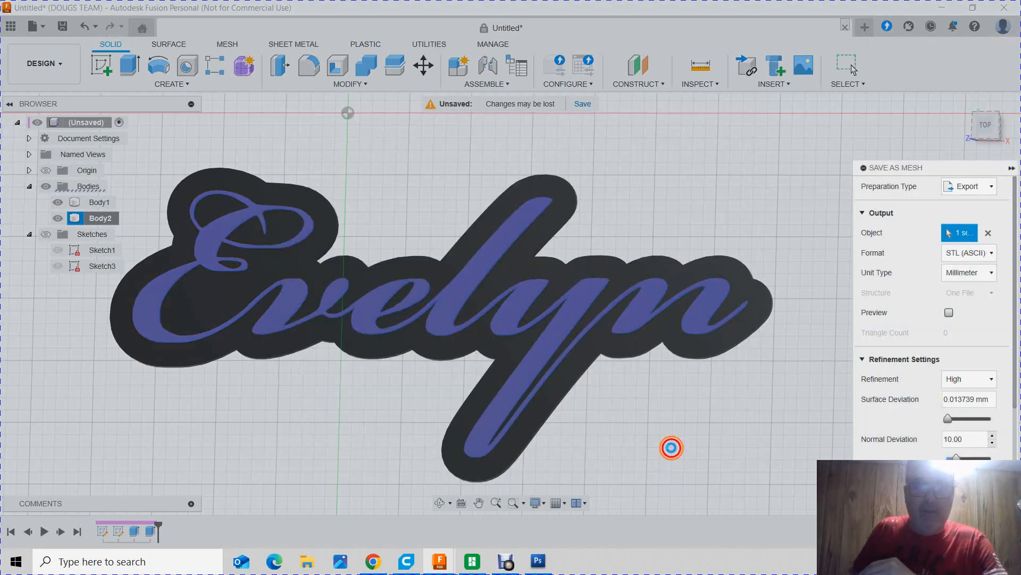
pyautogui.keyDown('shift'); pyautogui.moveTo(680, 403); pyautogui.dragTo(674, 411, button='middle'); pyautogui.keyUp('shift')
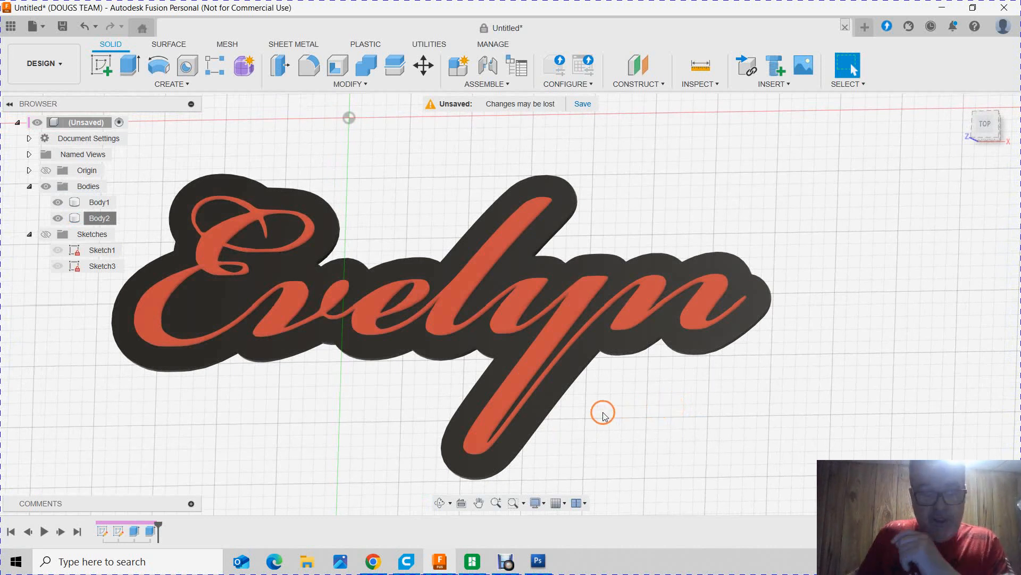
pyautogui.click(102, 205)
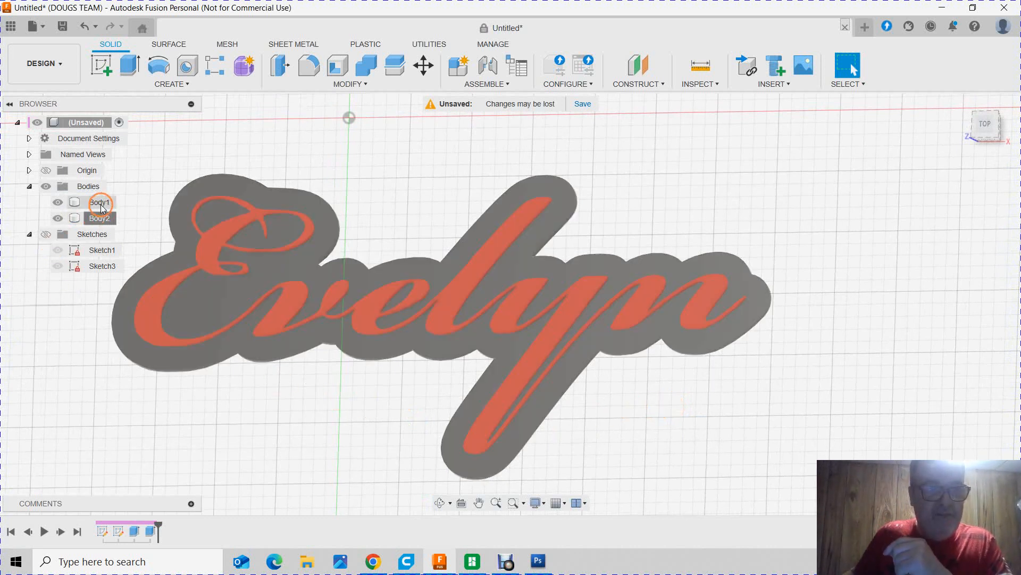
pyautogui.click(355, 399)
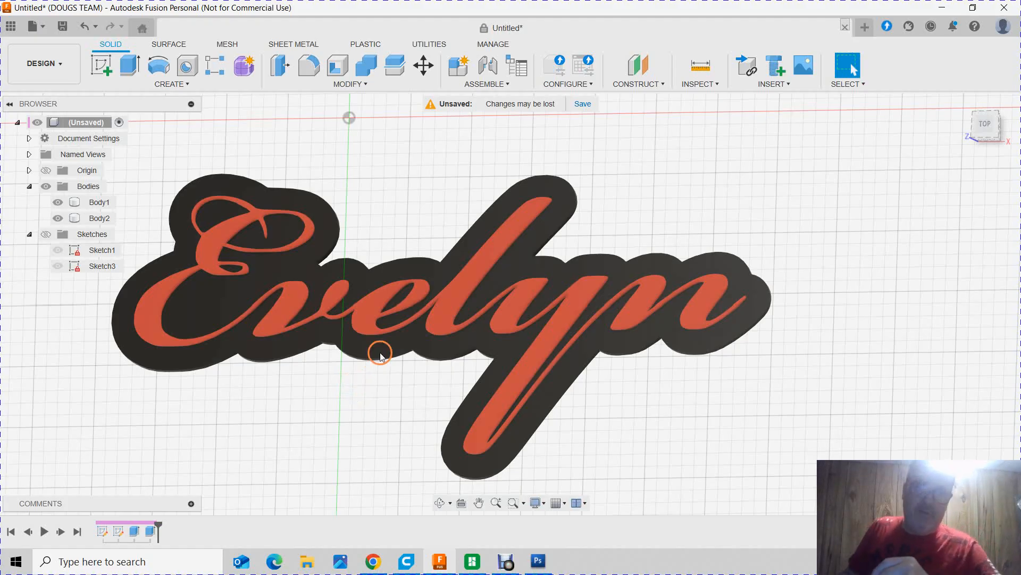
pyautogui.keyDown('shift'); pyautogui.moveTo(697, 198); pyautogui.dragTo(628, 220, button='middle'); pyautogui.keyUp('shift')
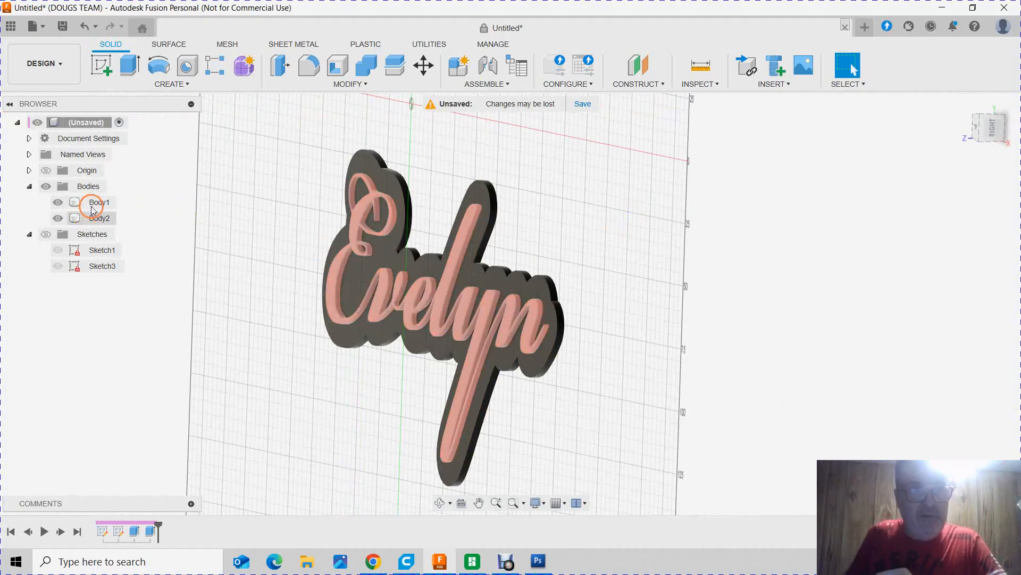
pyautogui.click(106, 225)
pyautogui.keyDown('shift'); pyautogui.moveTo(326, 276); pyautogui.dragTo(409, 247, button='middle'); pyautogui.keyUp('shift')
pyautogui.click(513, 171)
# Save the design under the name Untitled in the Main Folder
pyautogui.click(581, 106)
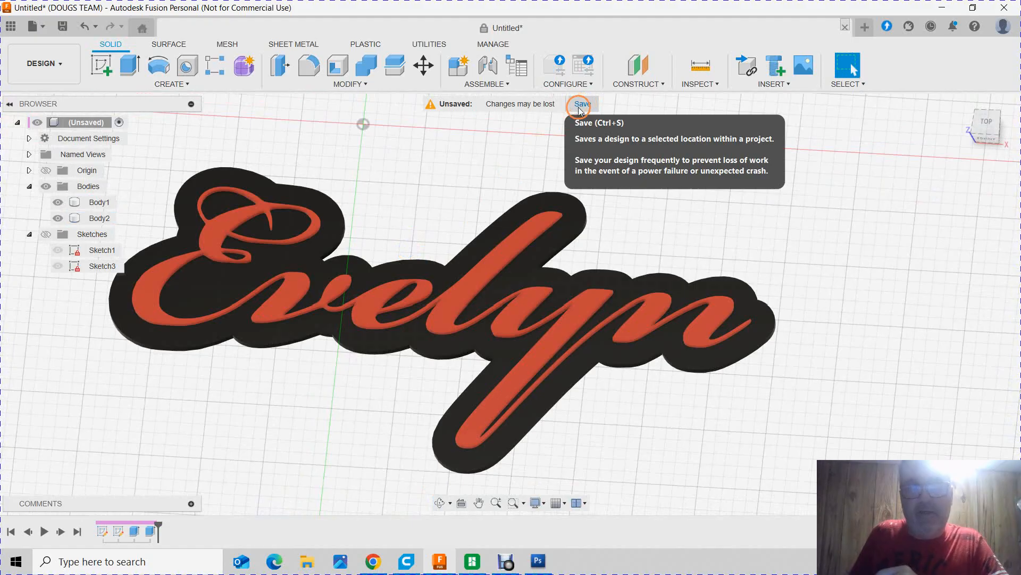
pyautogui.keyDown('shift'); pyautogui.moveTo(515, 152); pyautogui.dragTo(512, 160, button='middle'); pyautogui.keyUp('shift')
pyautogui.moveTo(512, 159); pyautogui.dragTo(547, 158, button='right')
pyautogui.rightClick(545, 158)
pyautogui.click(582, 105)
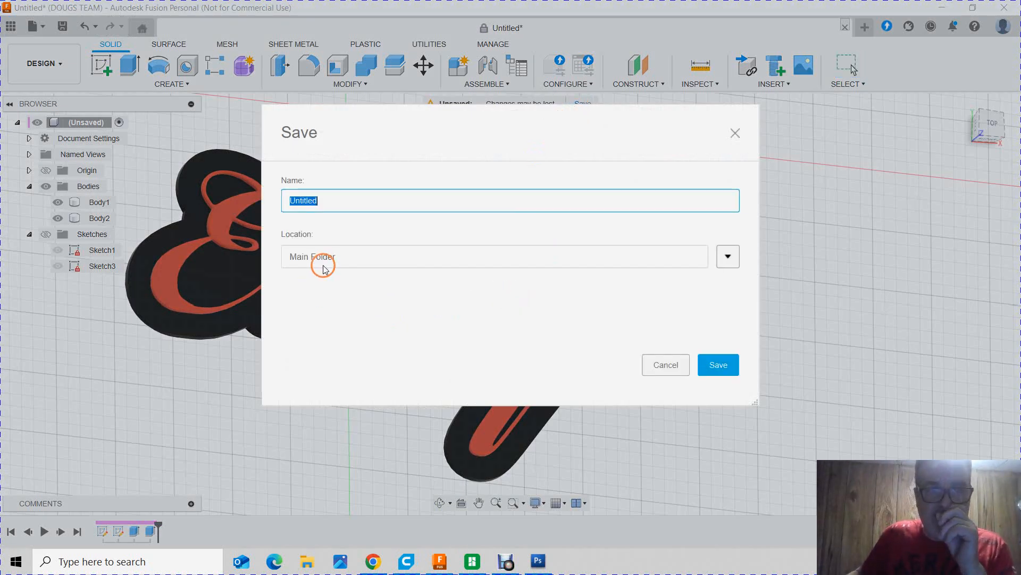
pyautogui.click(720, 365)
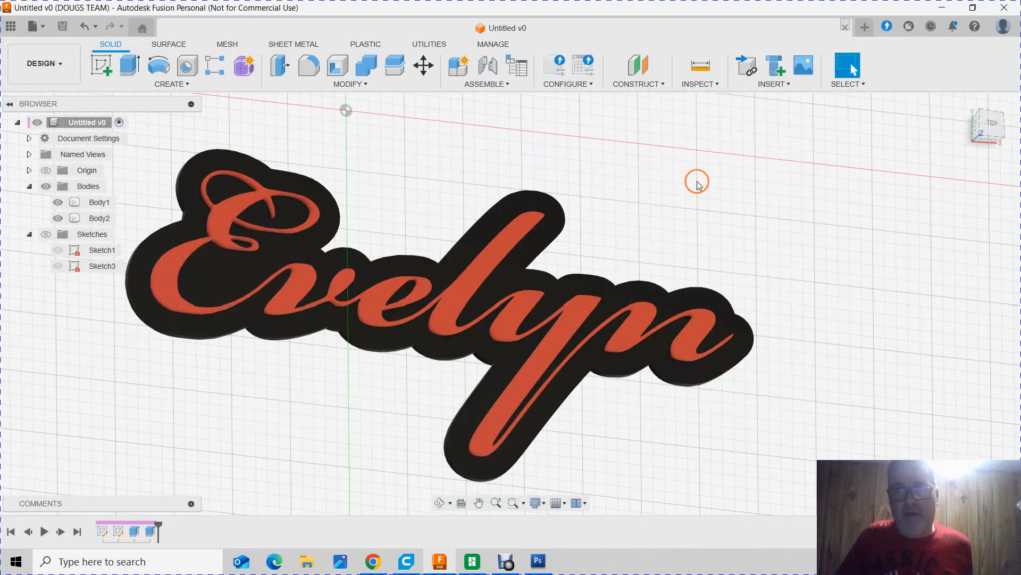
pyautogui.click(609, 378)
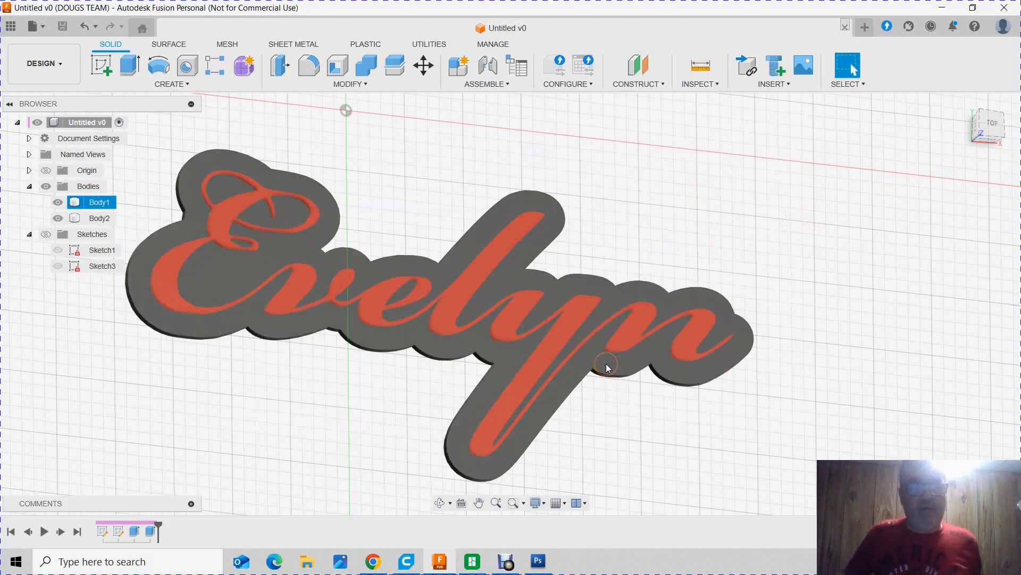
pyautogui.click(596, 364)
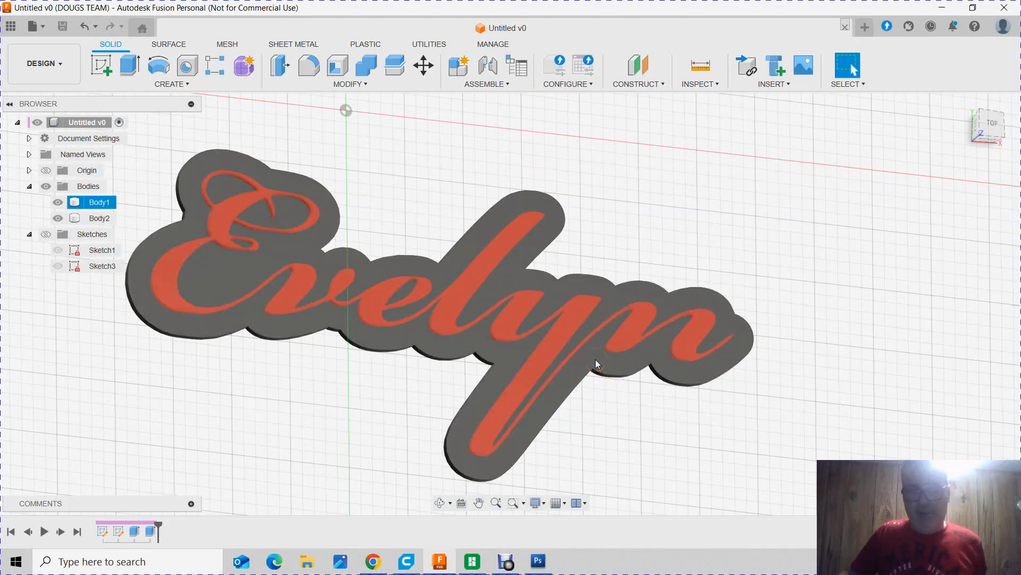
pyautogui.press('Escape')
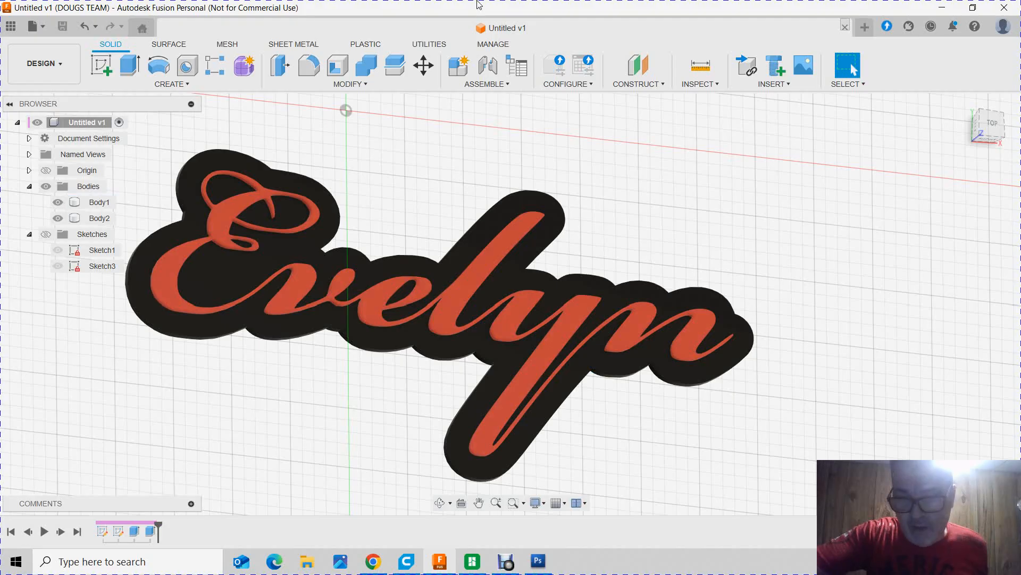